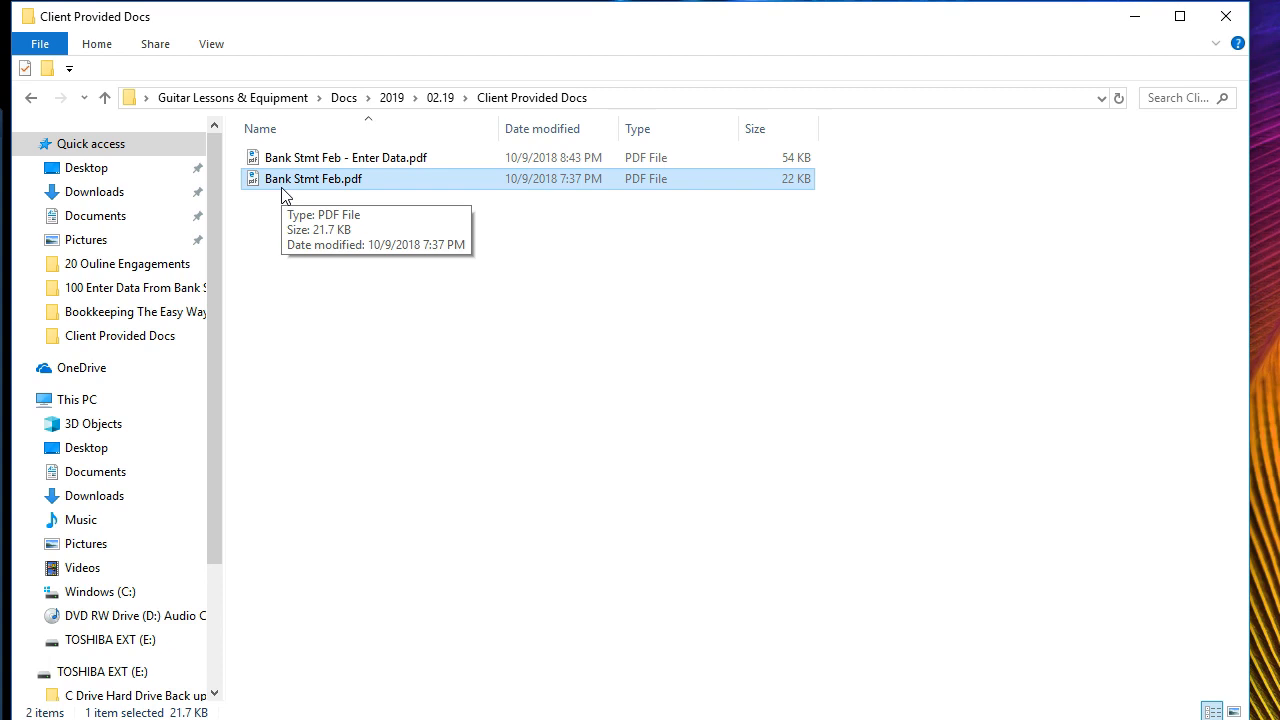
# - Copy Bank Stmt Feb.pdf and paste a duplicate into the Client Provided Docs folder
pyautogui.rightClick(286, 181)
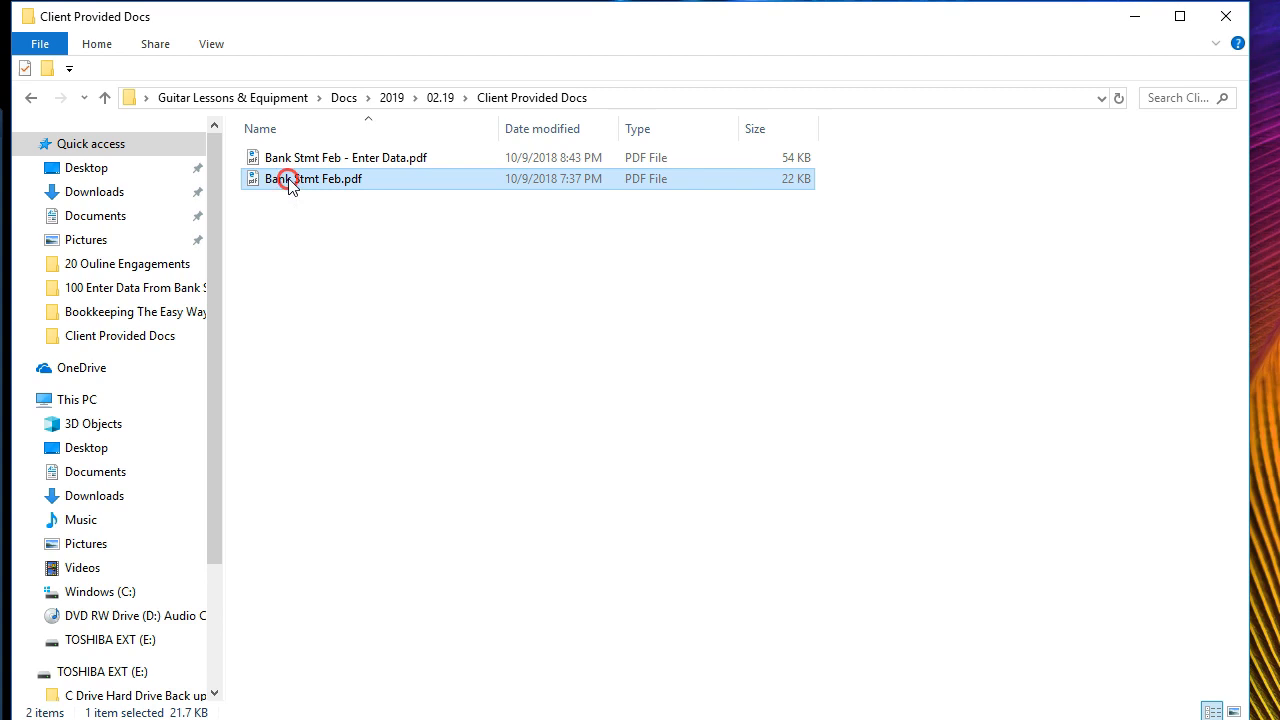
pyautogui.click(340, 471)
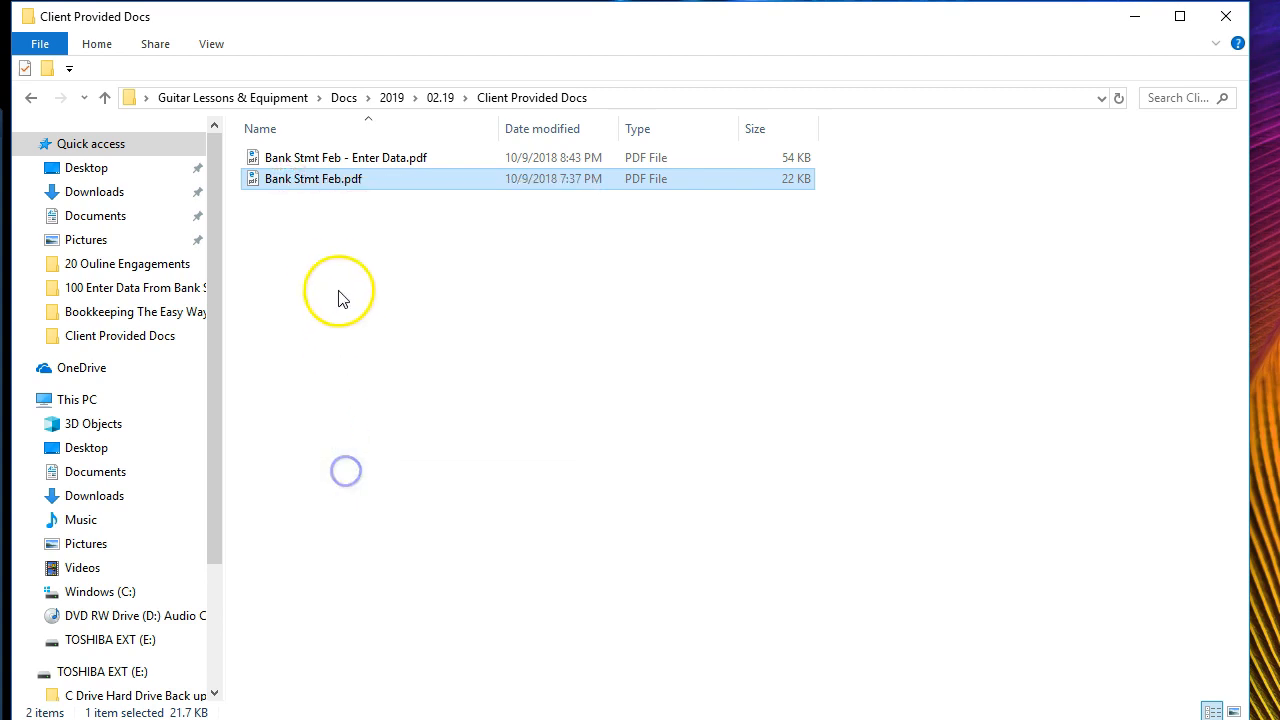
pyautogui.click(330, 274)
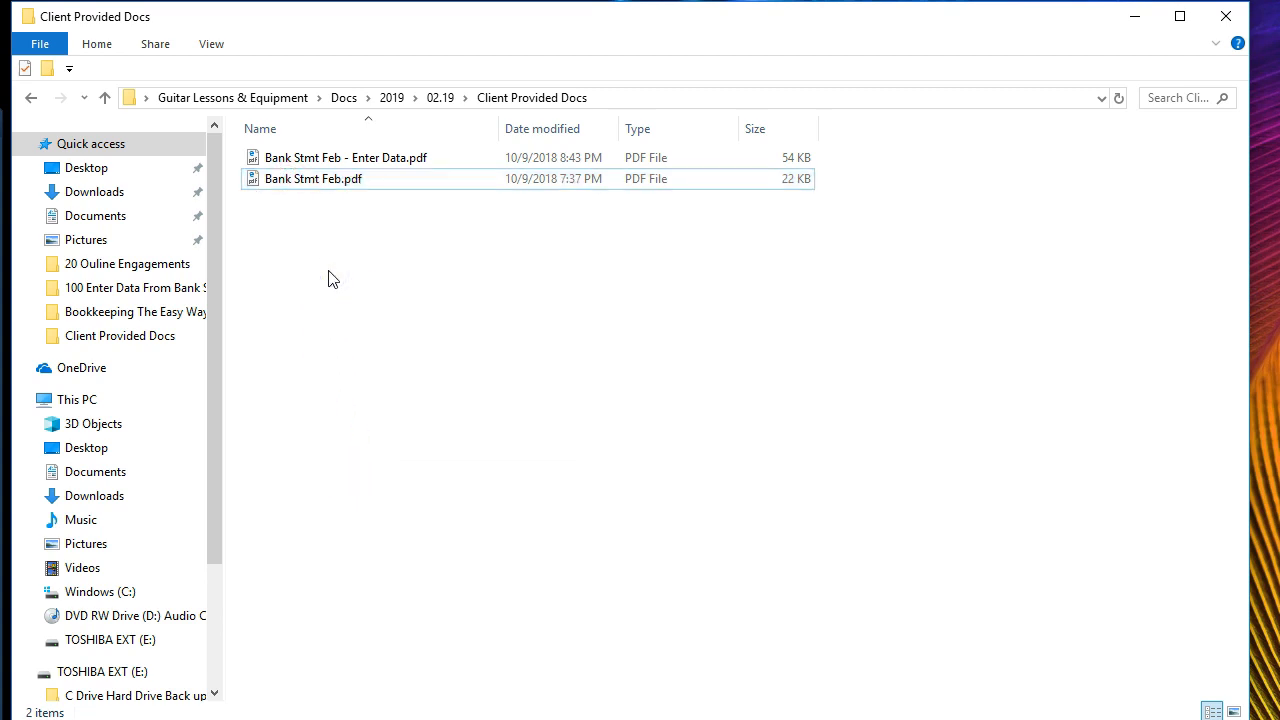
pyautogui.rightClick(333, 279)
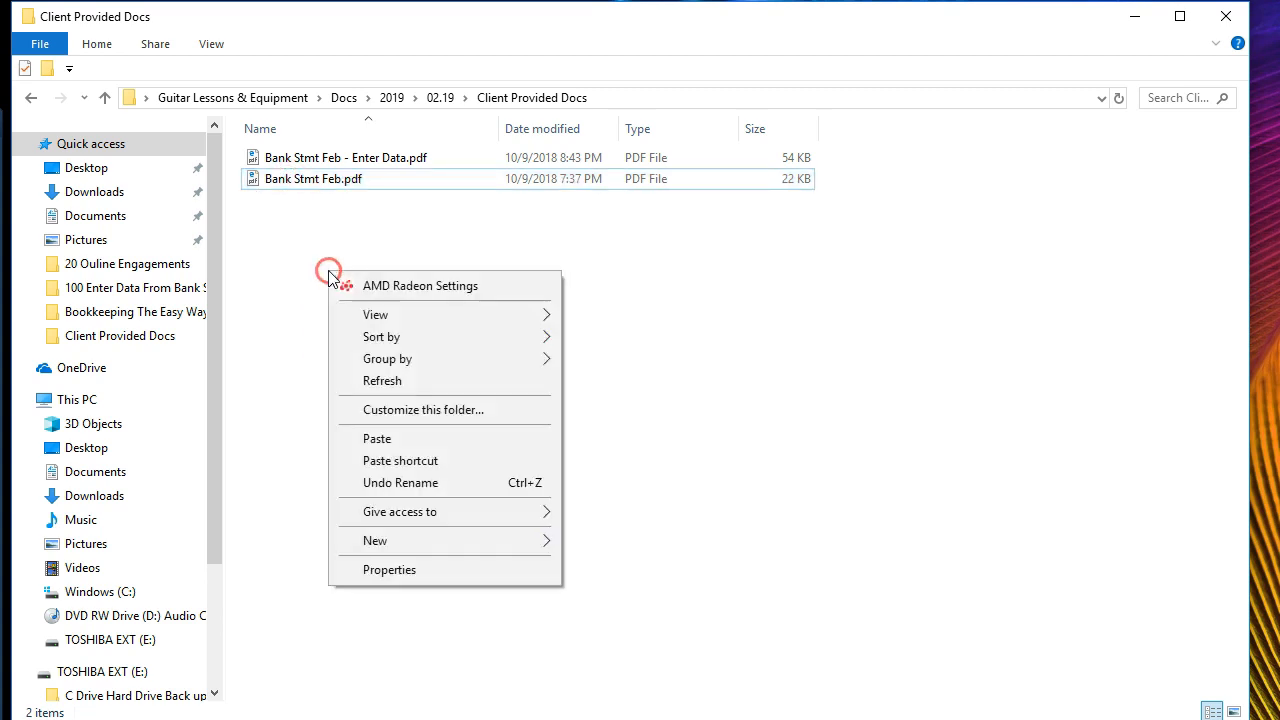
pyautogui.click(380, 436)
# - Rename the duplicate to Bank Stmt Feb - Bank Rec.pdf
pyautogui.click(343, 159)
pyautogui.rightClick(347, 160)
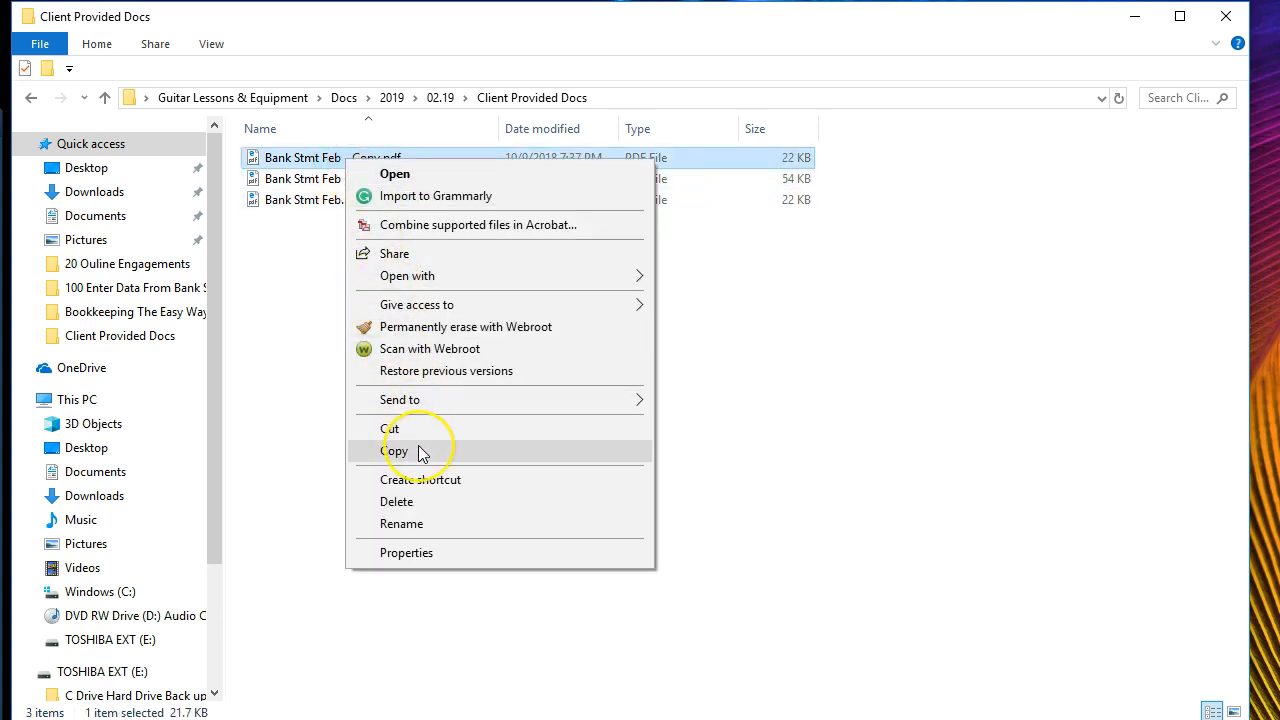
pyautogui.click(420, 523)
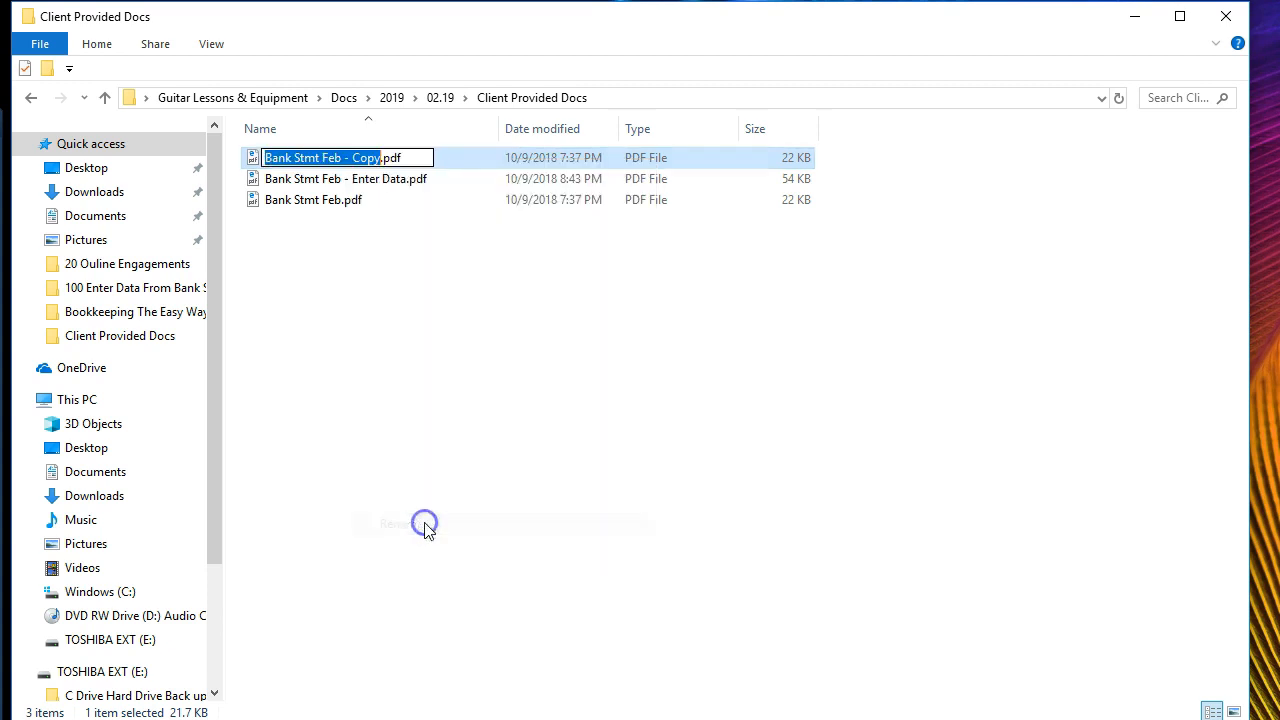
pyautogui.press('Right')
pyautogui.press('Left')
pyautogui.press('BackSpace')
pyautogui.press('BackSpace')
pyautogui.press('BackSpace')
pyautogui.press('BackSpace')
pyautogui.write('Bank Rec')
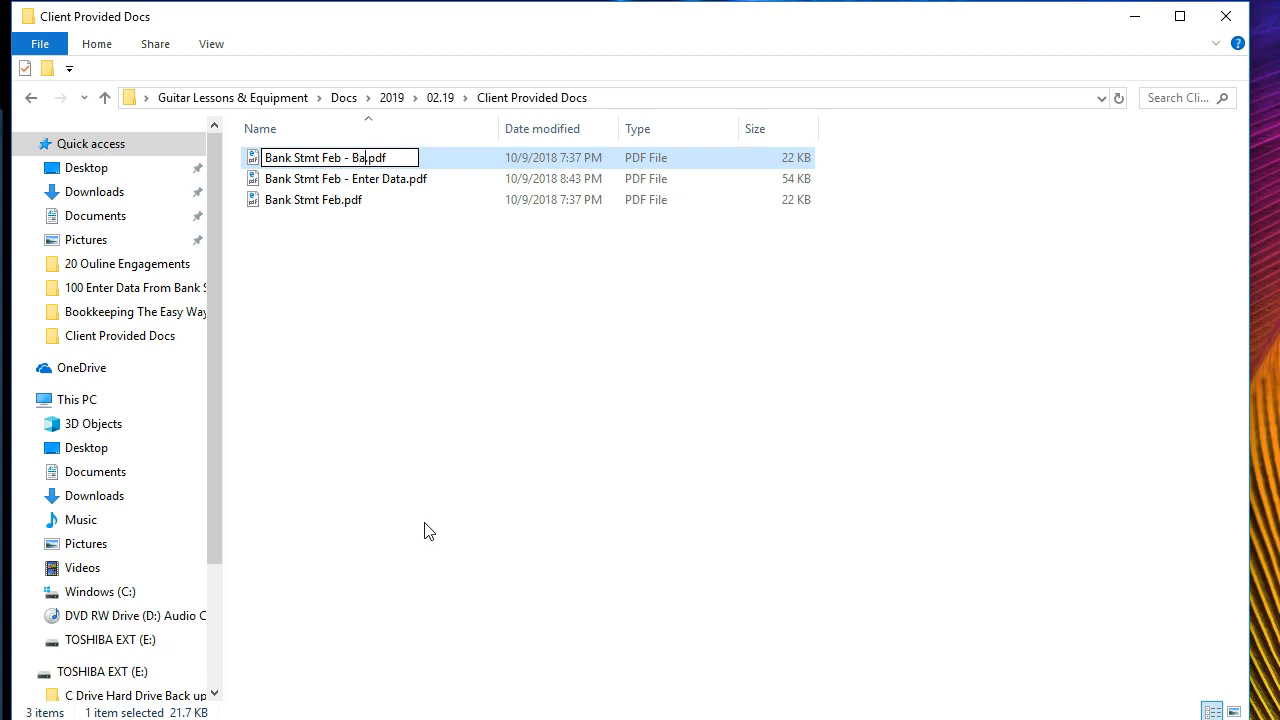
pyautogui.click(424, 530)
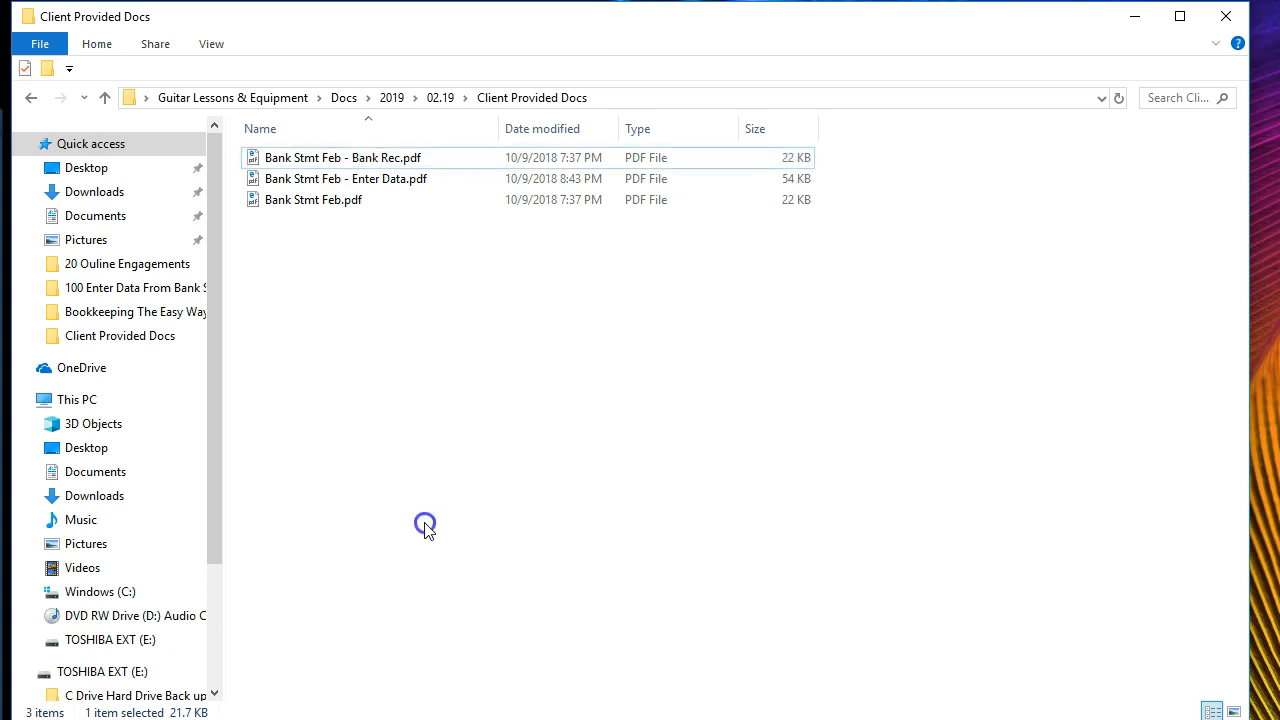
# - Open Bank Stmt Feb - Bank Rec.pdf with Adobe Acrobat Reader DC
pyautogui.click(311, 165)
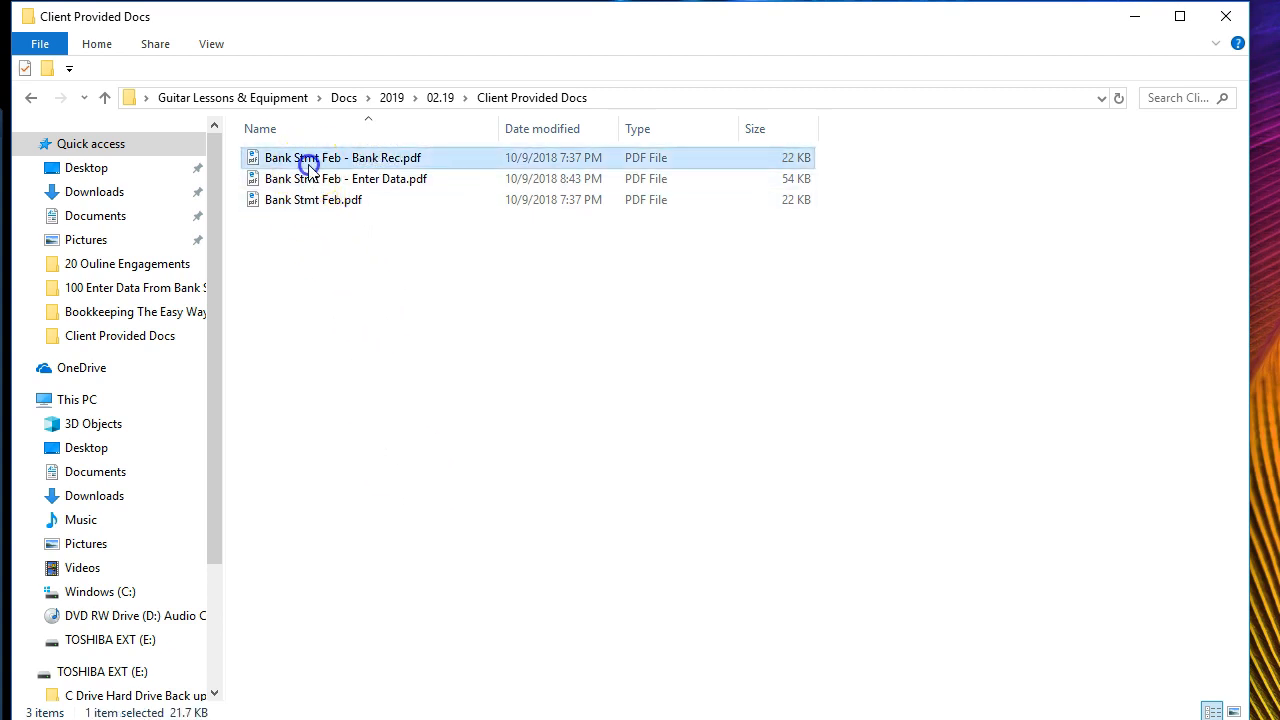
pyautogui.rightClick(311, 165)
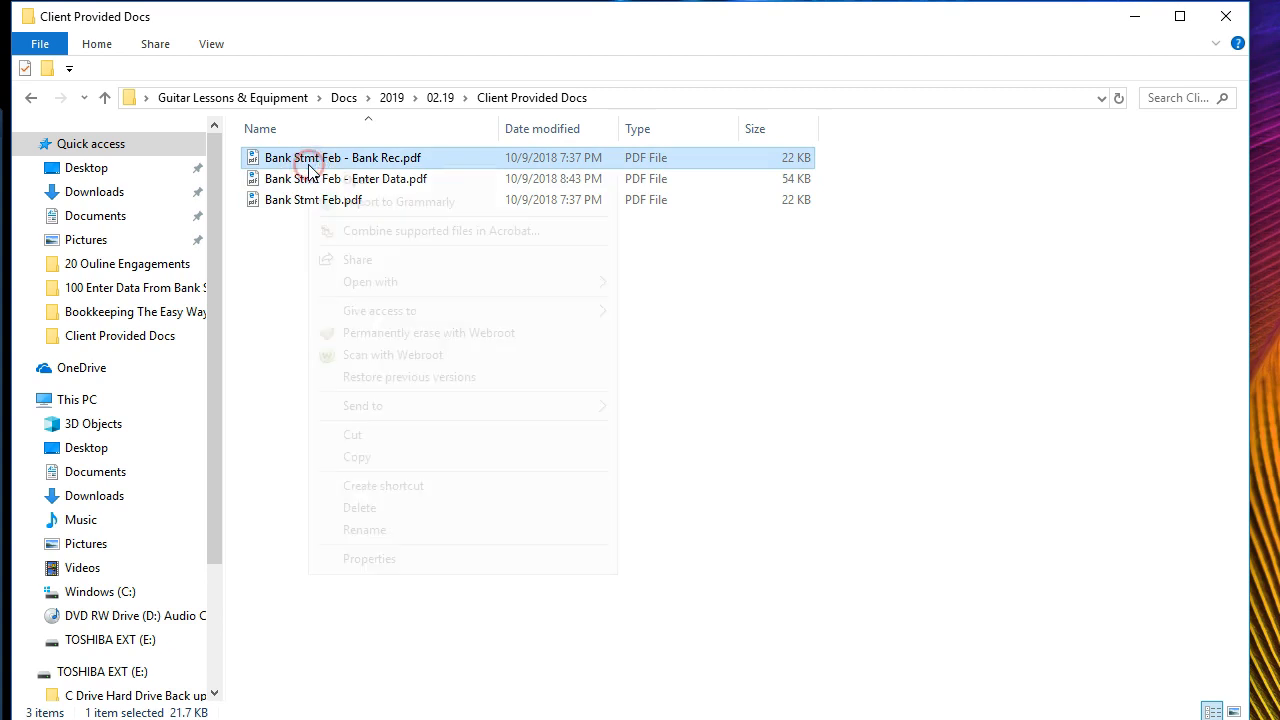
pyautogui.moveTo(355, 286)
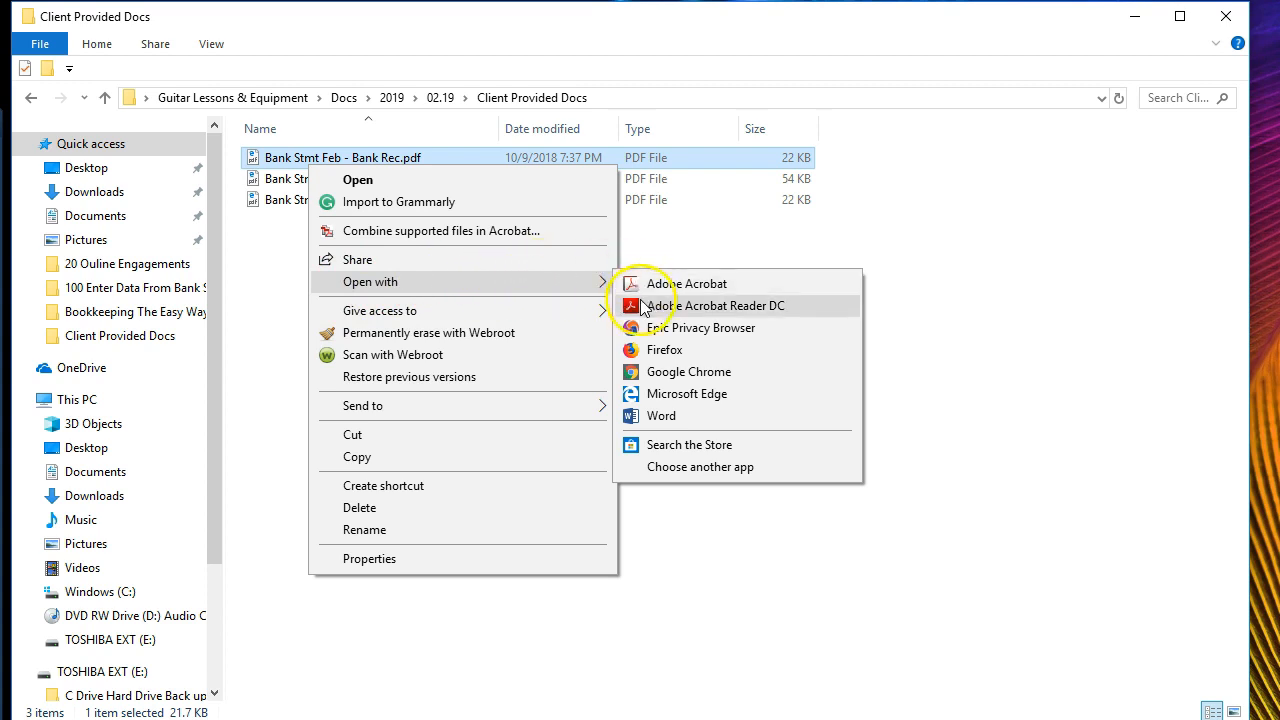
pyautogui.click(712, 305)
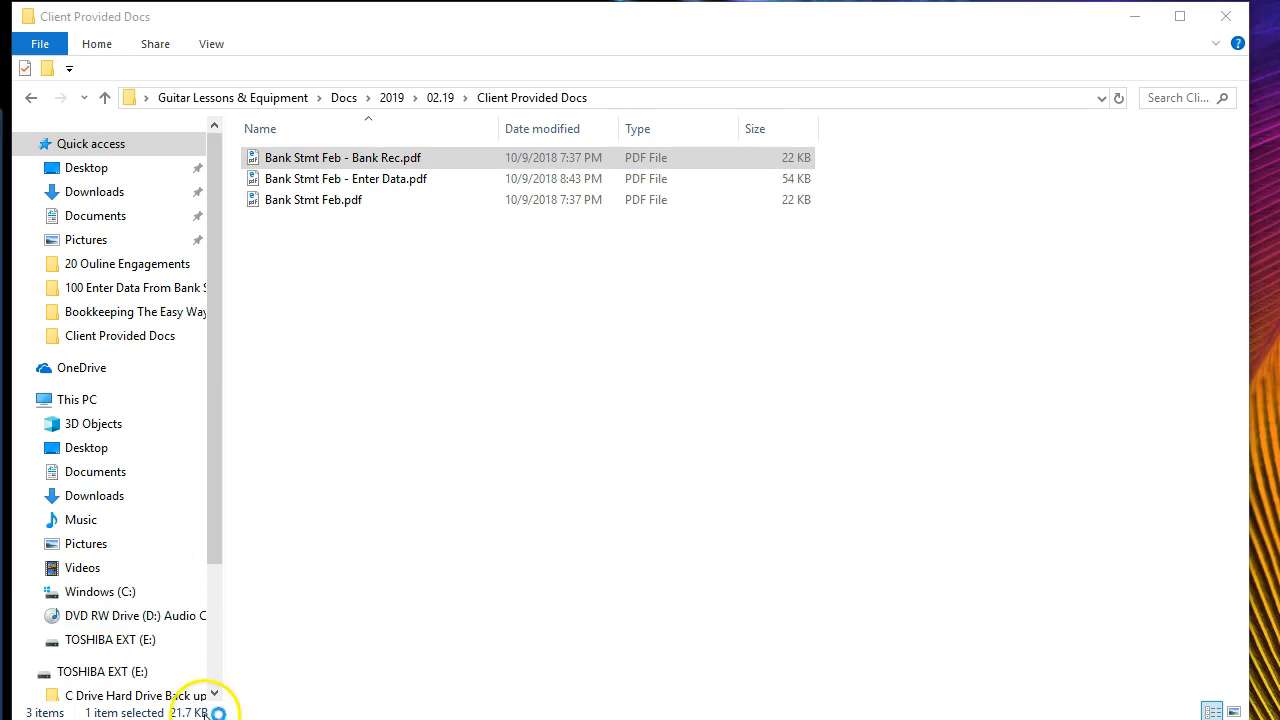
# - Scroll through the February statement balances in Acrobat, then switch back to QuickBooks
pyautogui.scroll(-1, 350, 520)
pyautogui.keyDown('ctrl'); pyautogui.scroll(1, 350, 520); pyautogui.keyUp('ctrl')
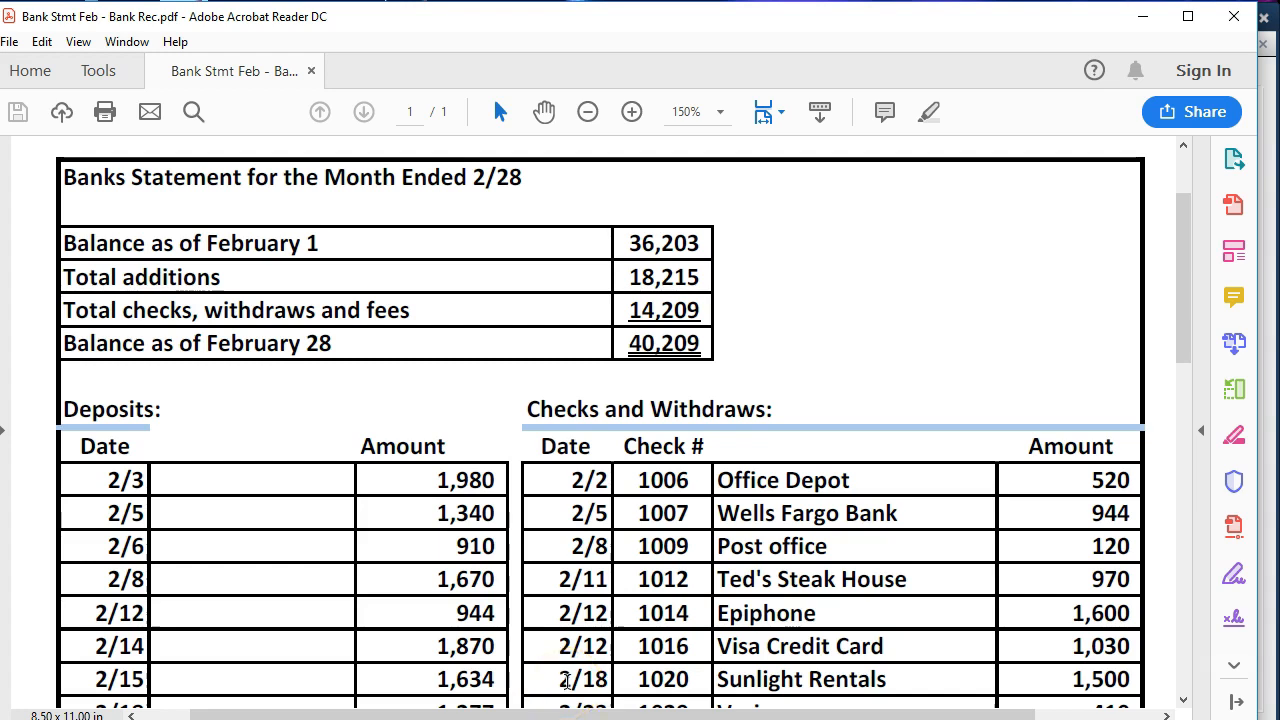
pyautogui.hotkey('alt', 'Tab')
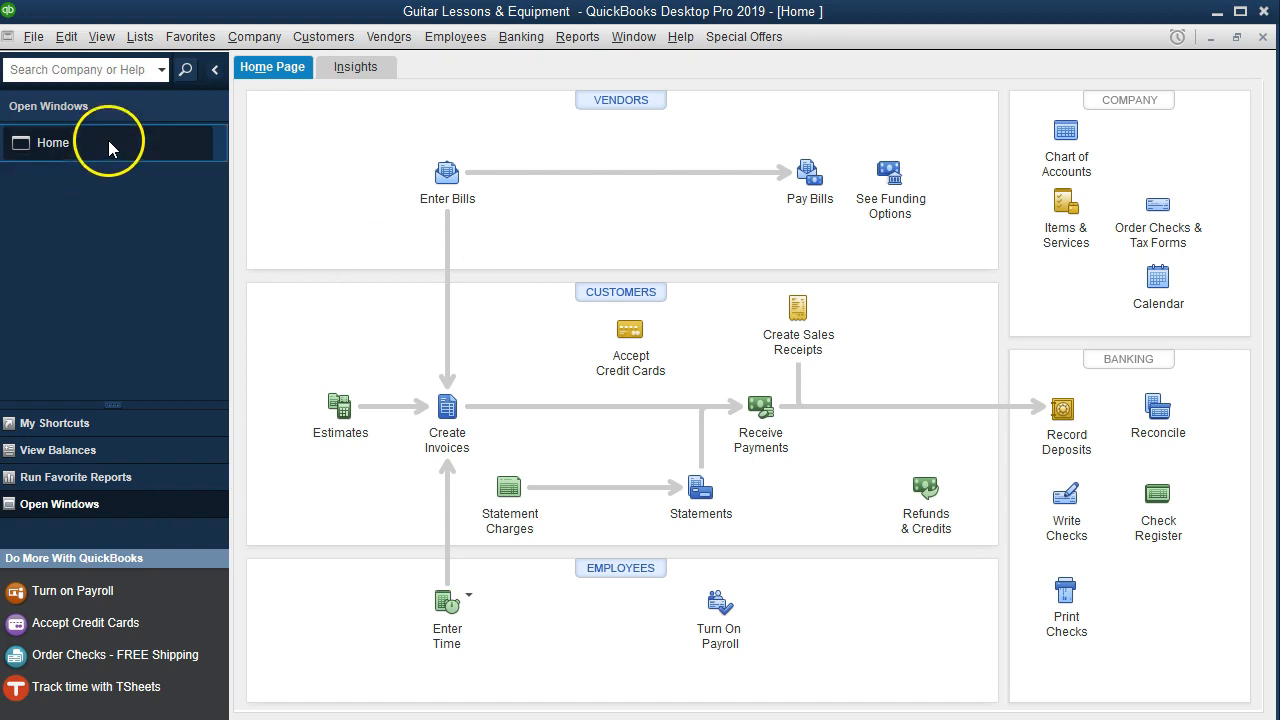
# - Show the open window list, then choose Reconcile from the Banking menu
pyautogui.click(104, 38)
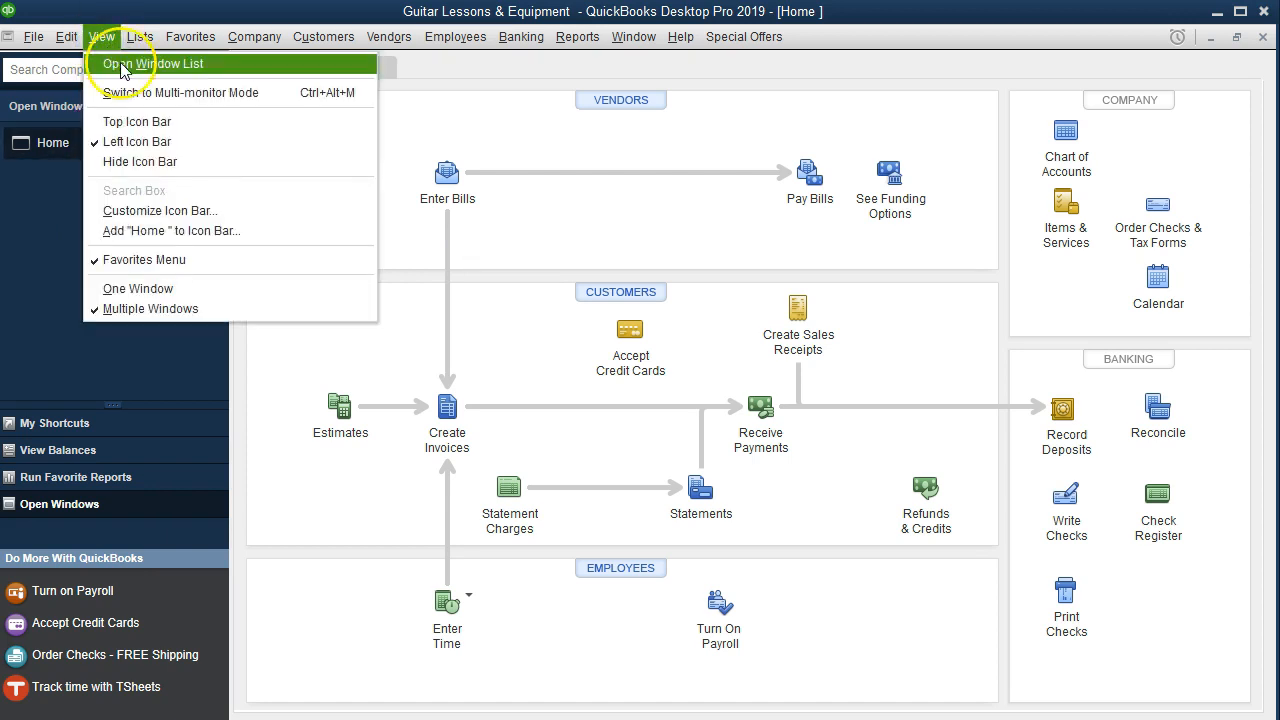
pyautogui.click(220, 66)
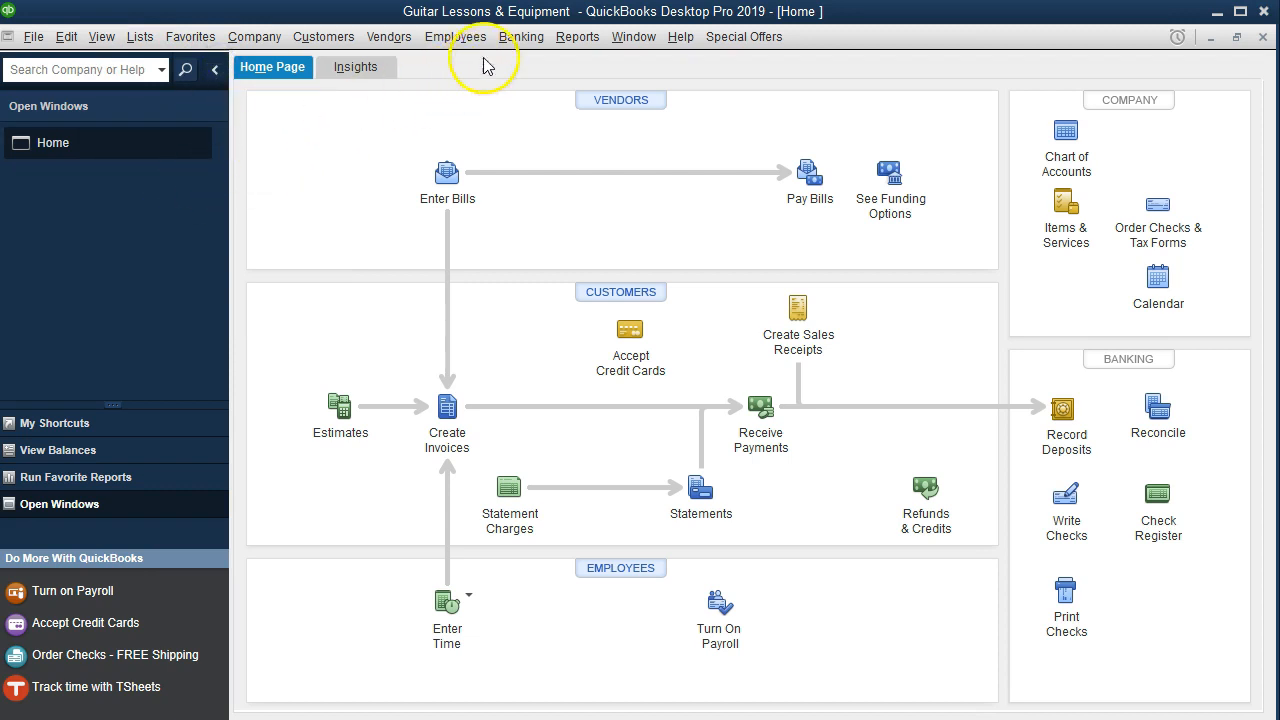
pyautogui.click(511, 45)
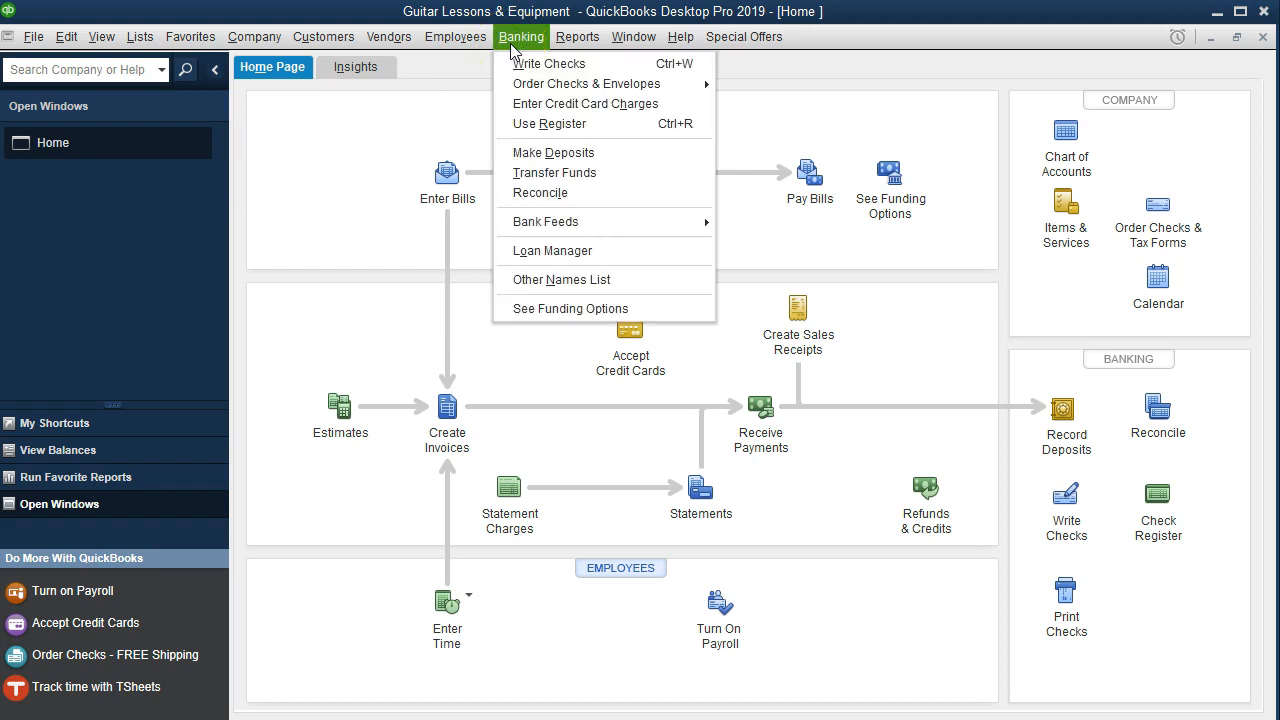
pyautogui.click(585, 195)
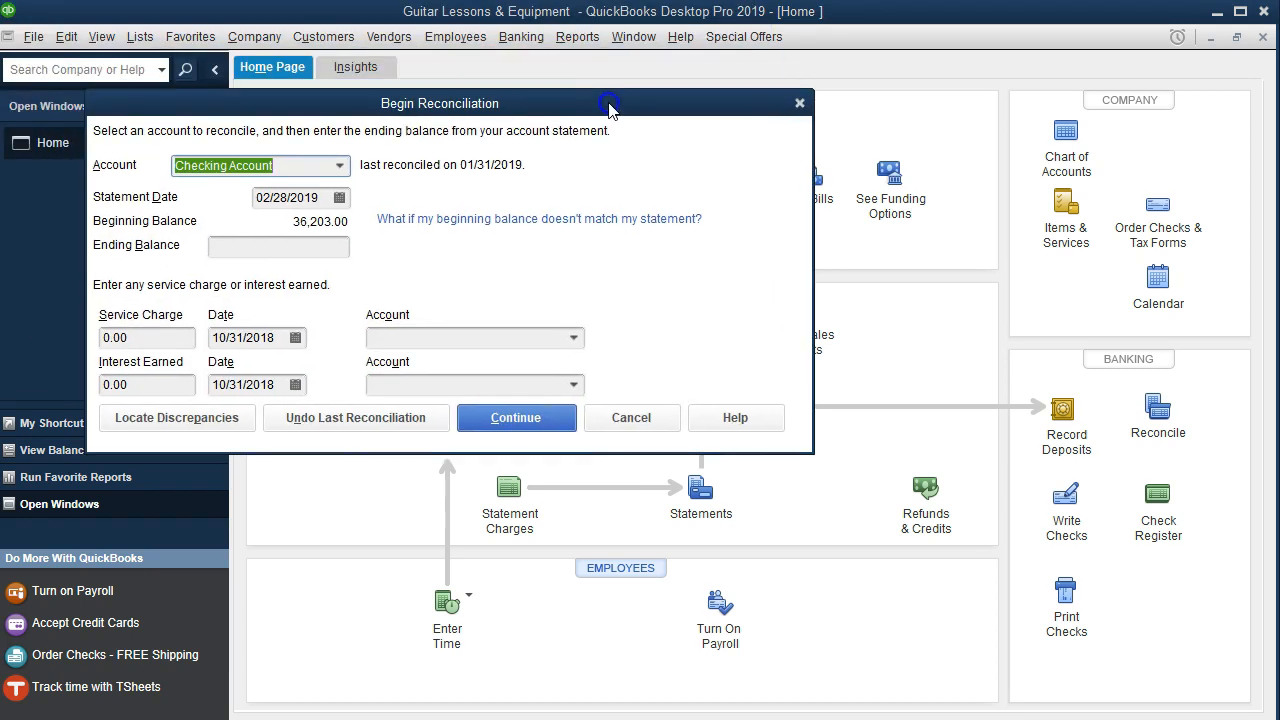
# - Highlight the February 1 beginning balance of 36,203 in yellow on the statement PDF
pyautogui.press('Tab')
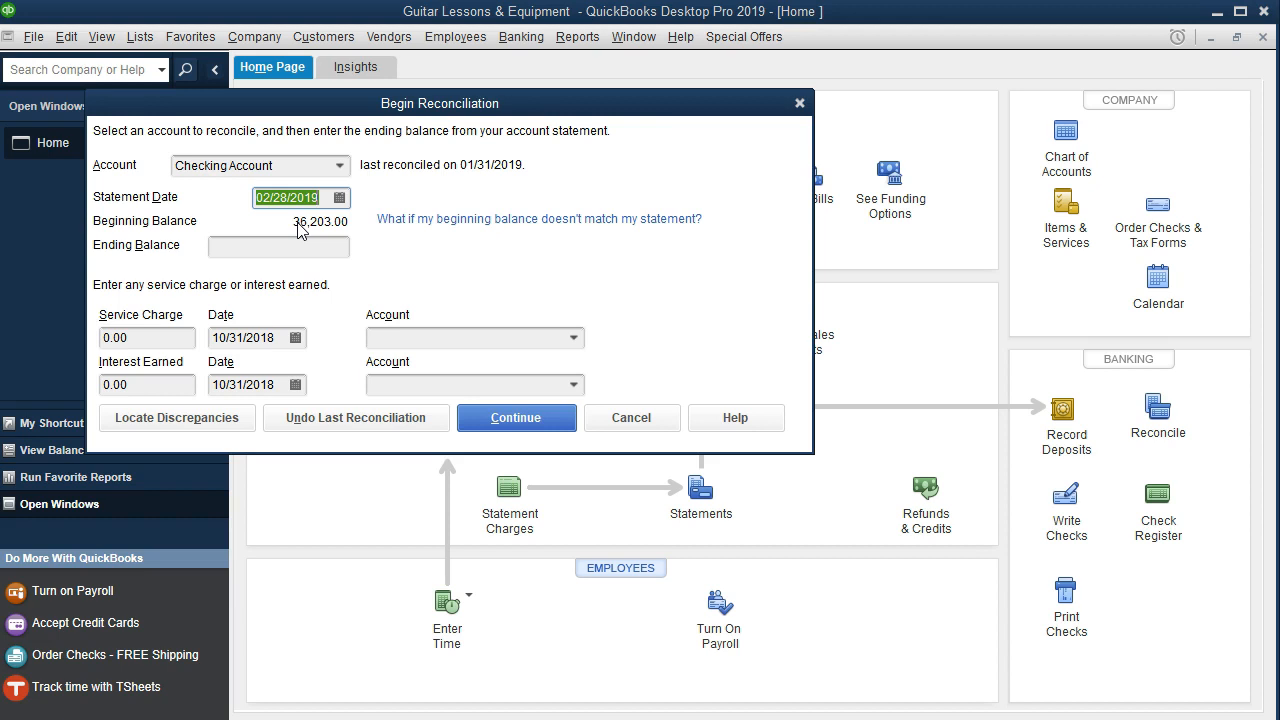
pyautogui.moveTo(513, 110); pyautogui.dragTo(697, 115)
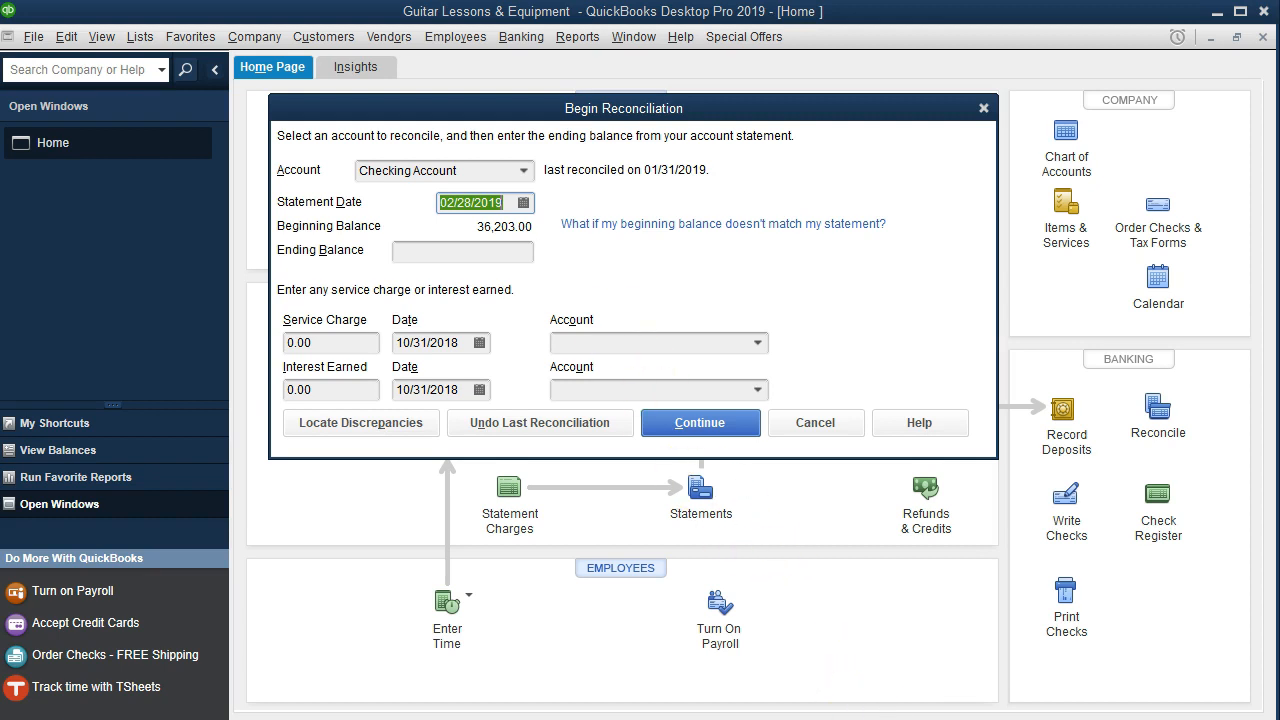
pyautogui.hotkey('alt', 'Tab')
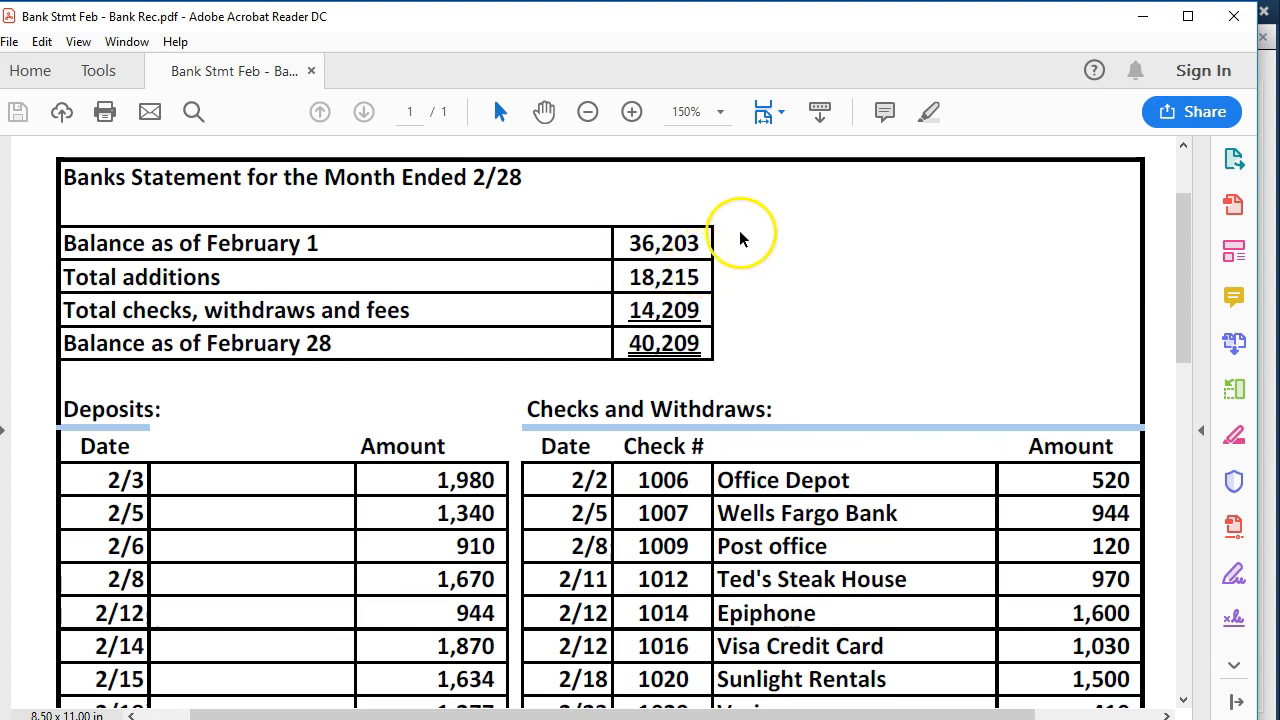
pyautogui.moveTo(690, 243); pyautogui.dragTo(628, 247)
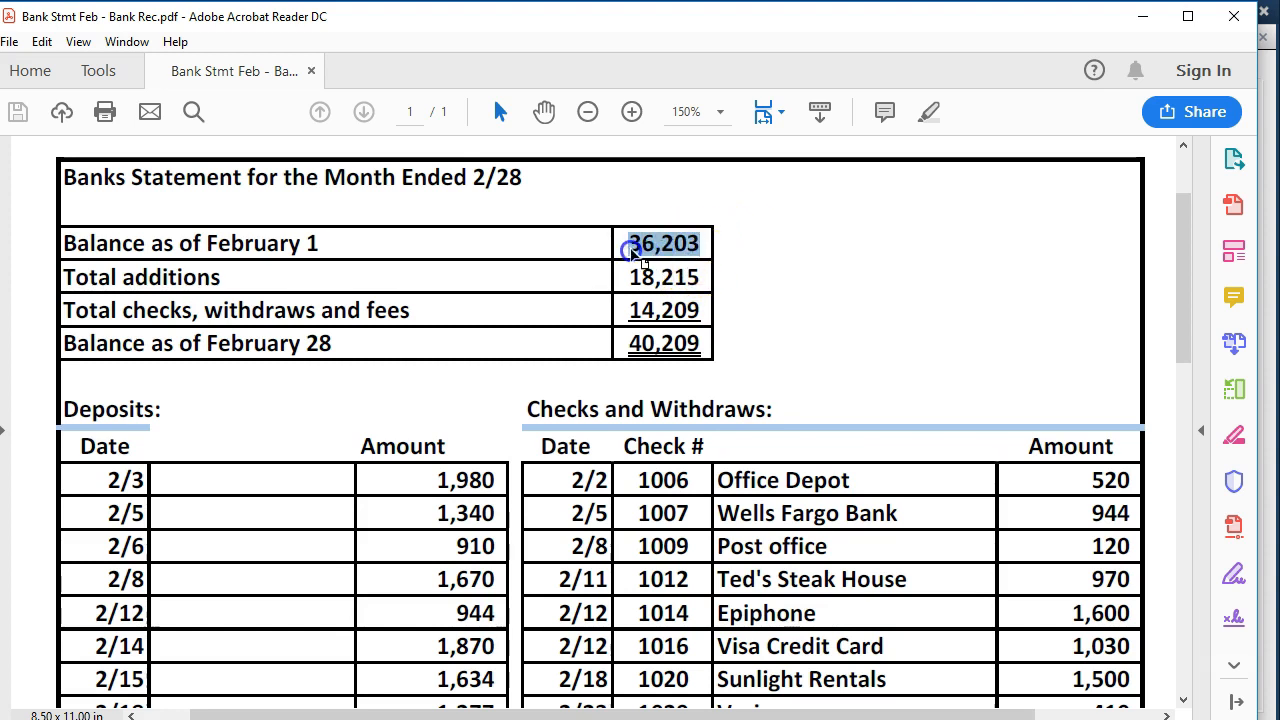
pyautogui.rightClick(638, 250)
pyautogui.click(690, 310)
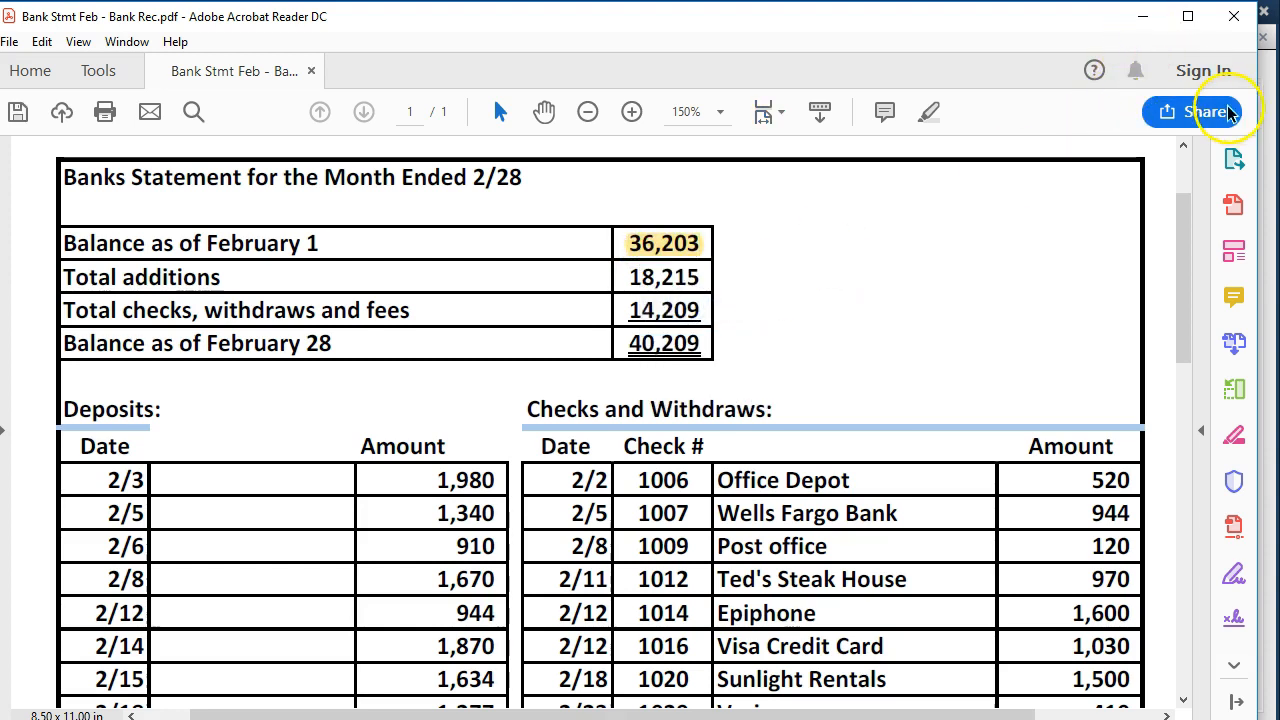
pyautogui.click(1143, 17)
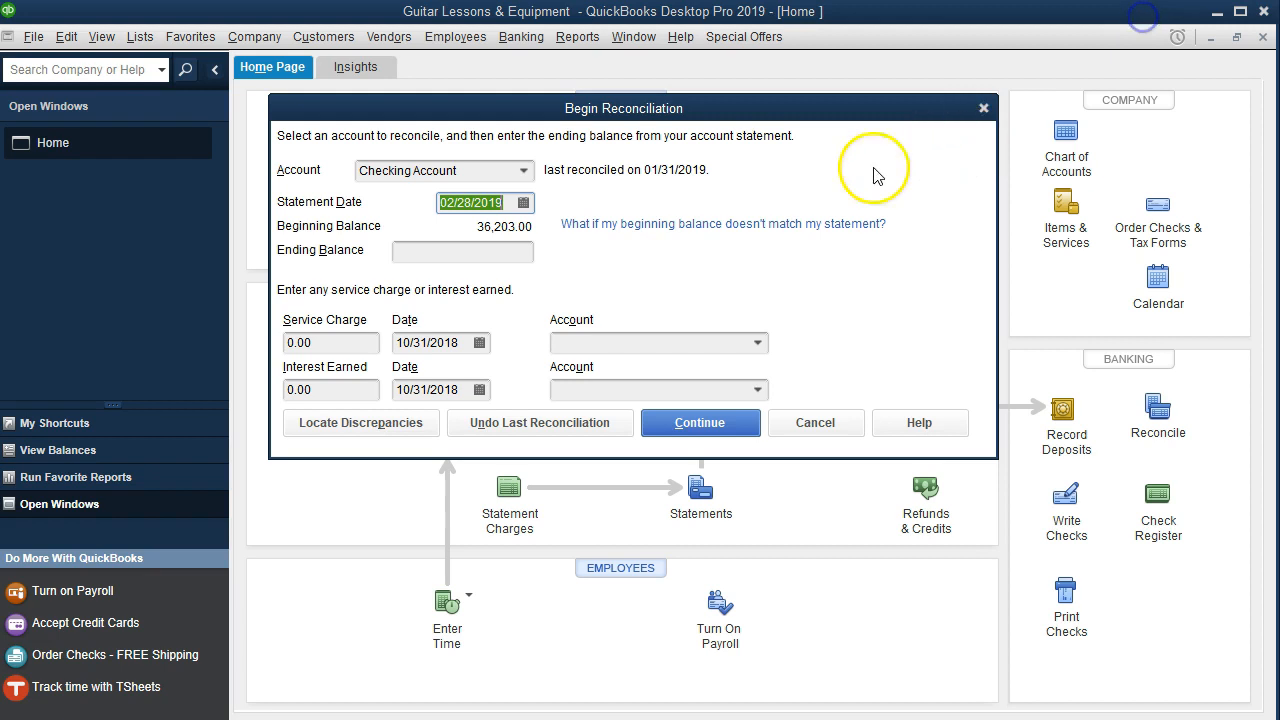
# - Enter a 40,209.00 ending balance for the 02/28/2019 checking statement and continue
pyautogui.click(495, 251)
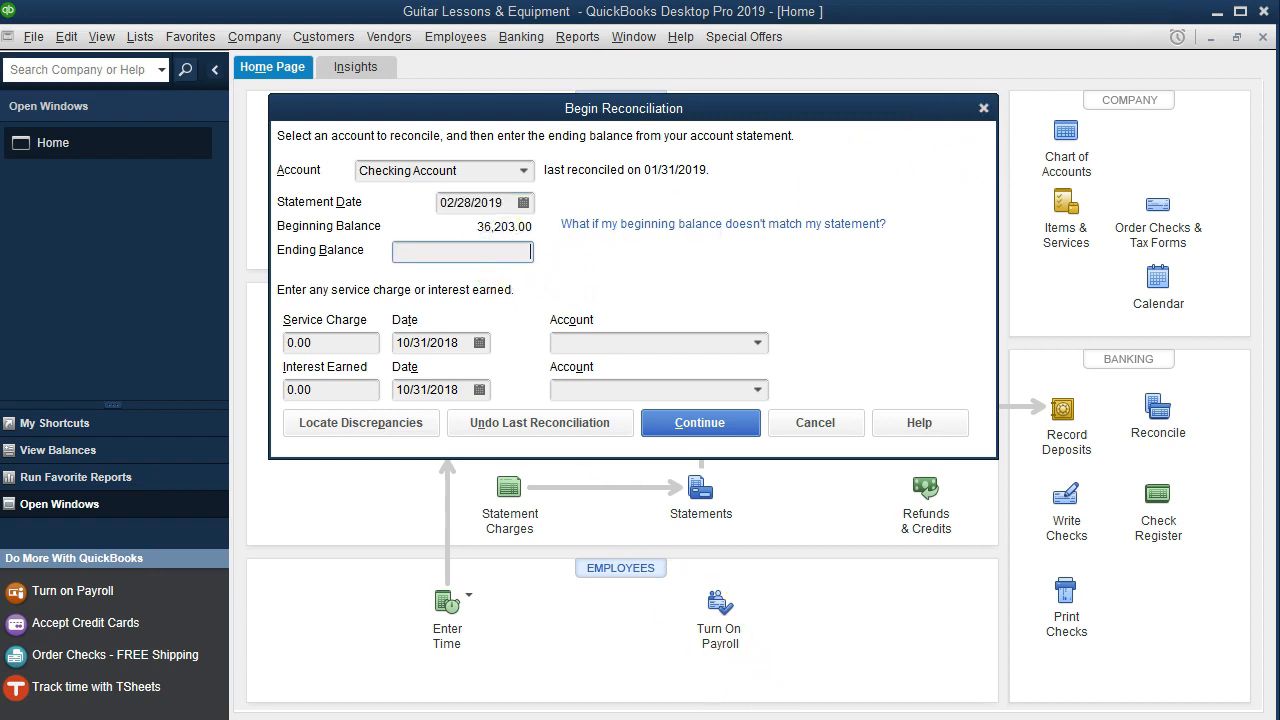
pyautogui.hotkey('alt', 'Tab')
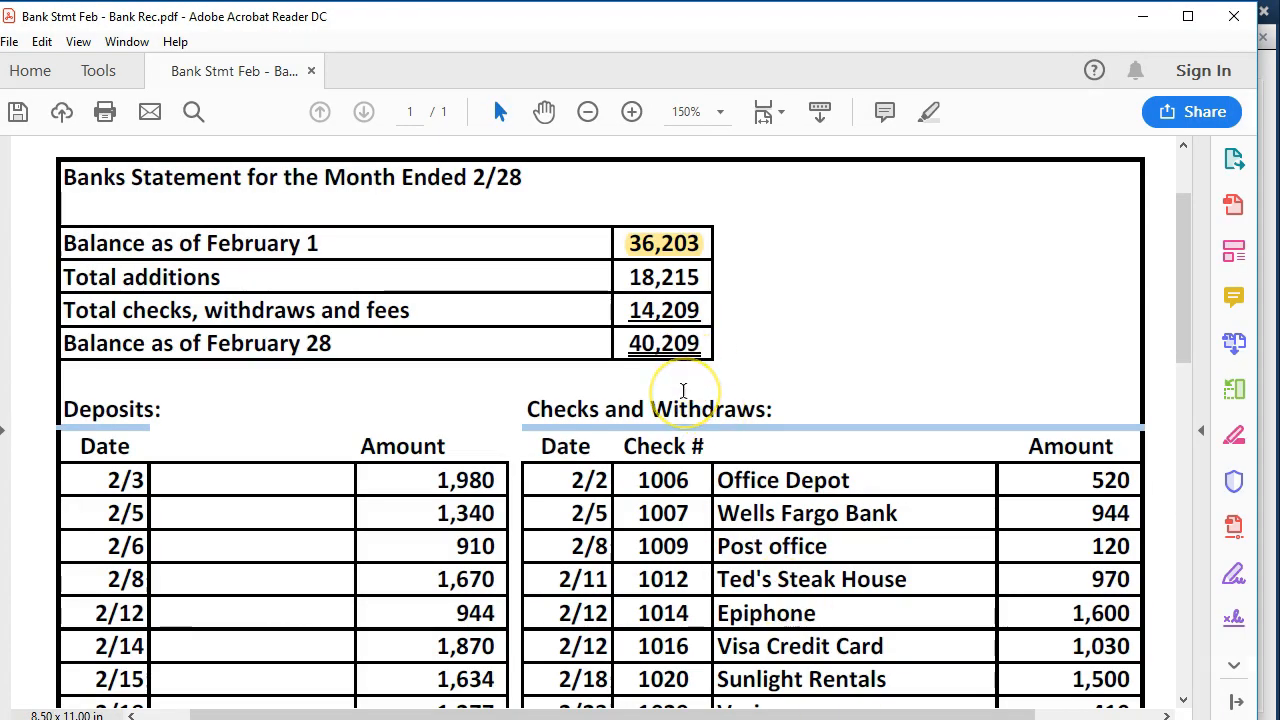
pyautogui.click(1143, 17)
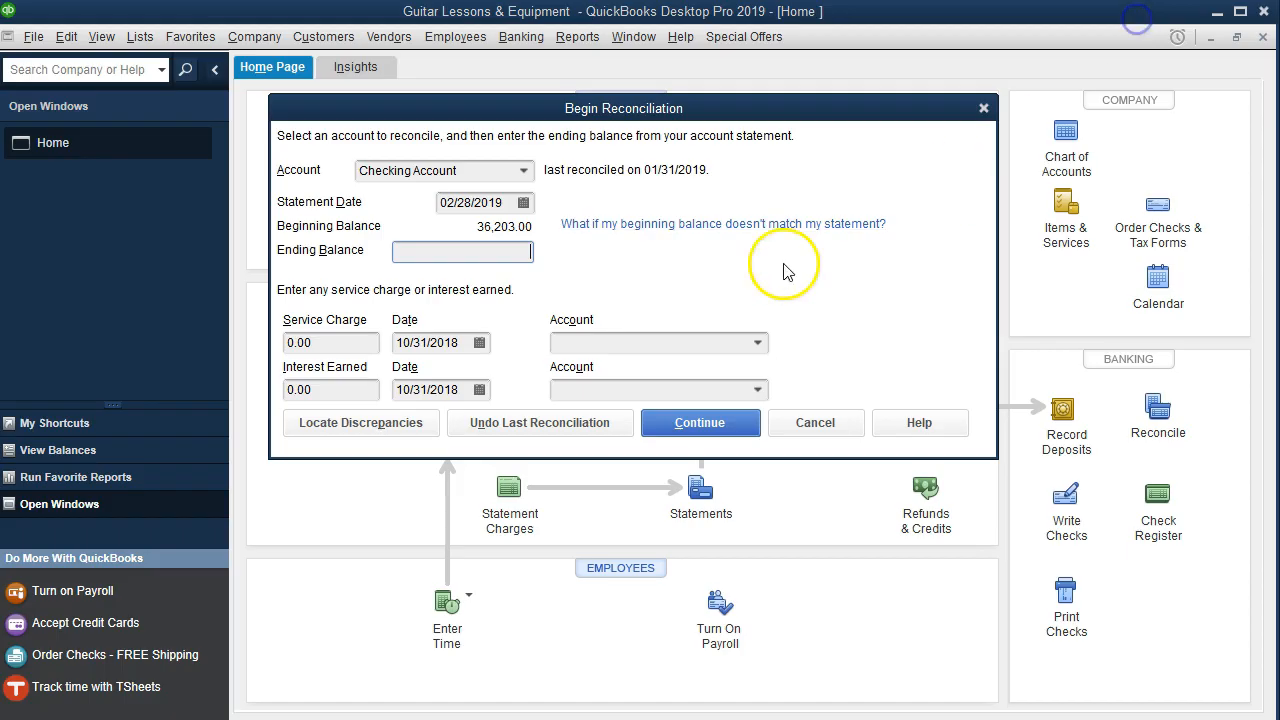
pyautogui.write('40209')
pyautogui.press('Tab')
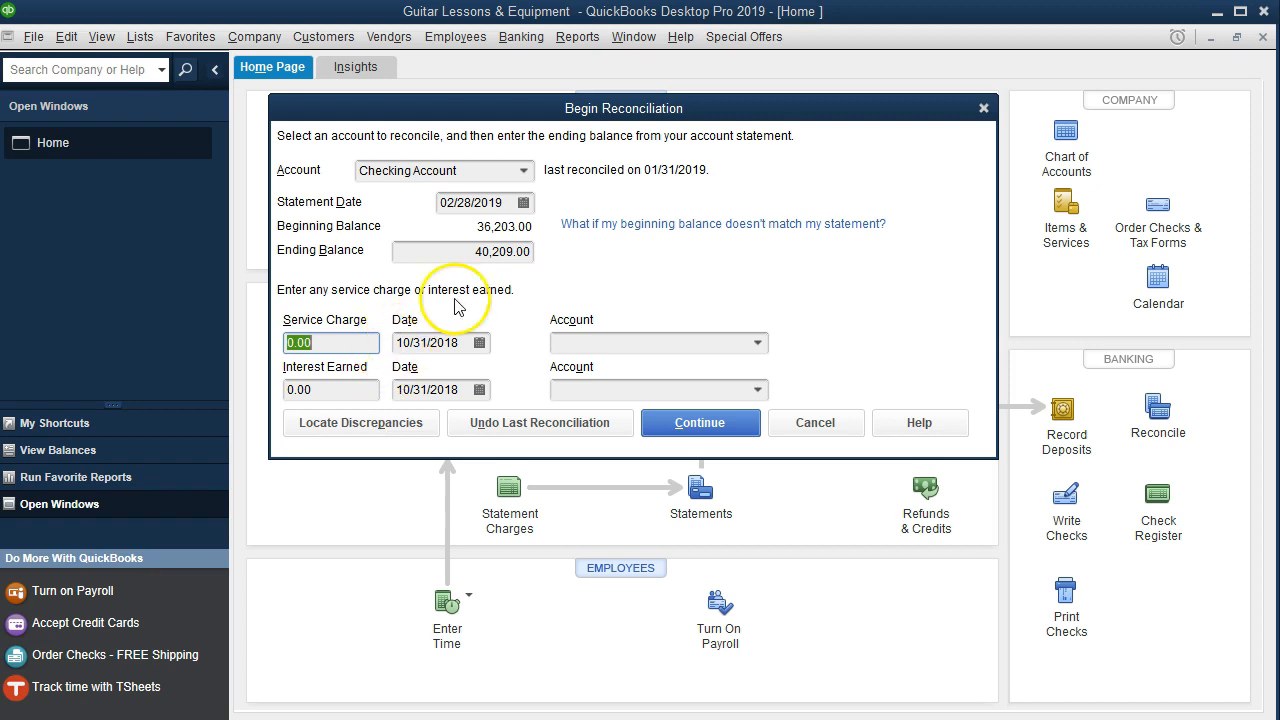
pyautogui.click(699, 423)
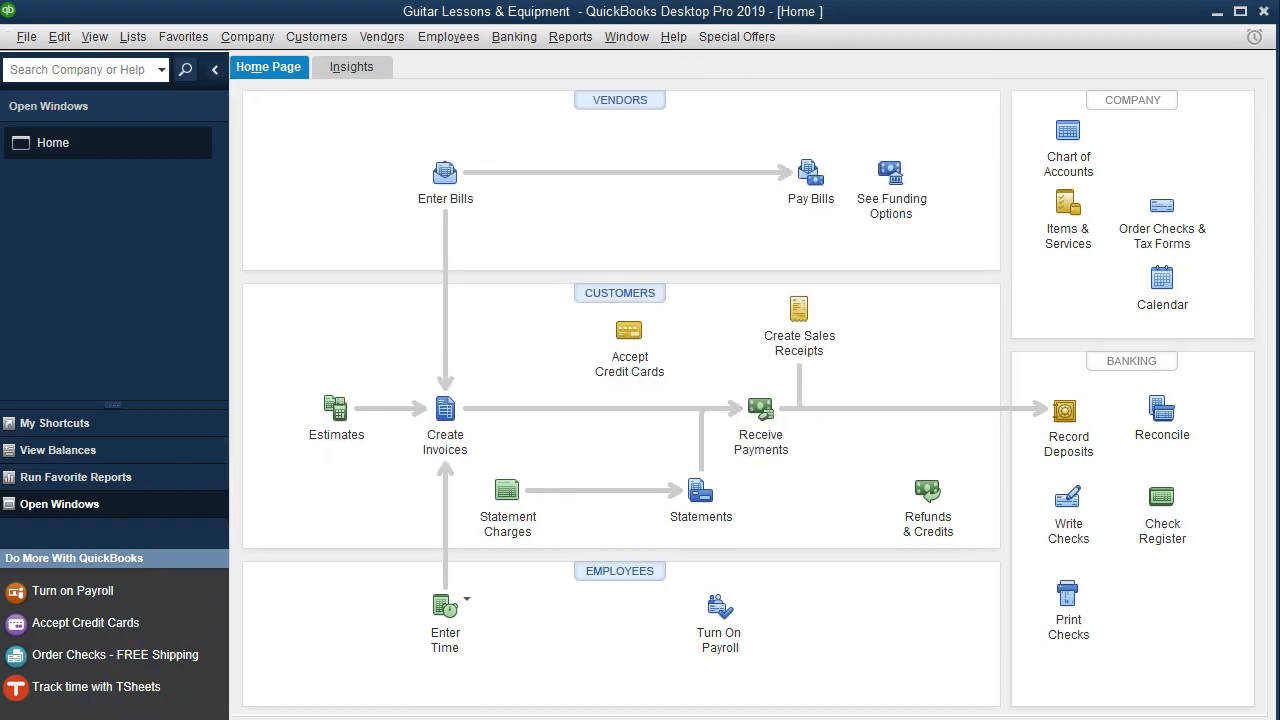
# - Review the statement PDF once more, then bring the Reconcile - Checking Account window forward
pyautogui.hotkey('alt', 'Tab')
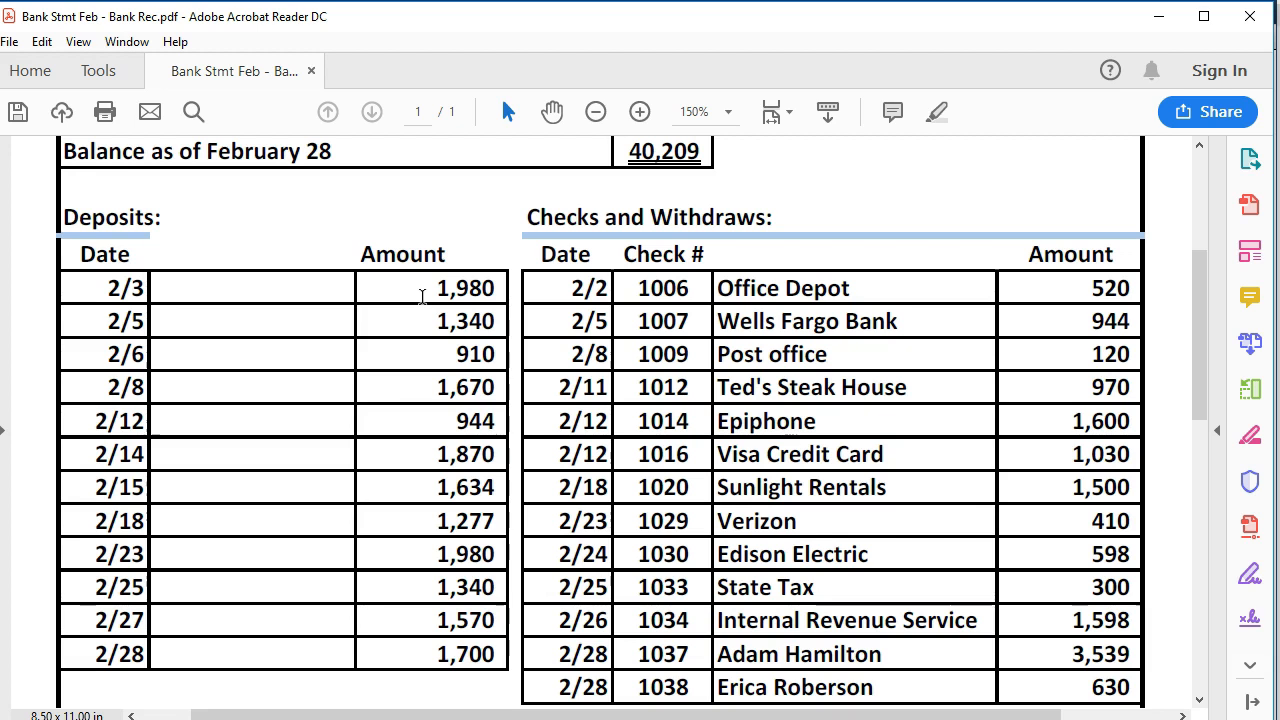
pyautogui.scroll(2, 422, 296)
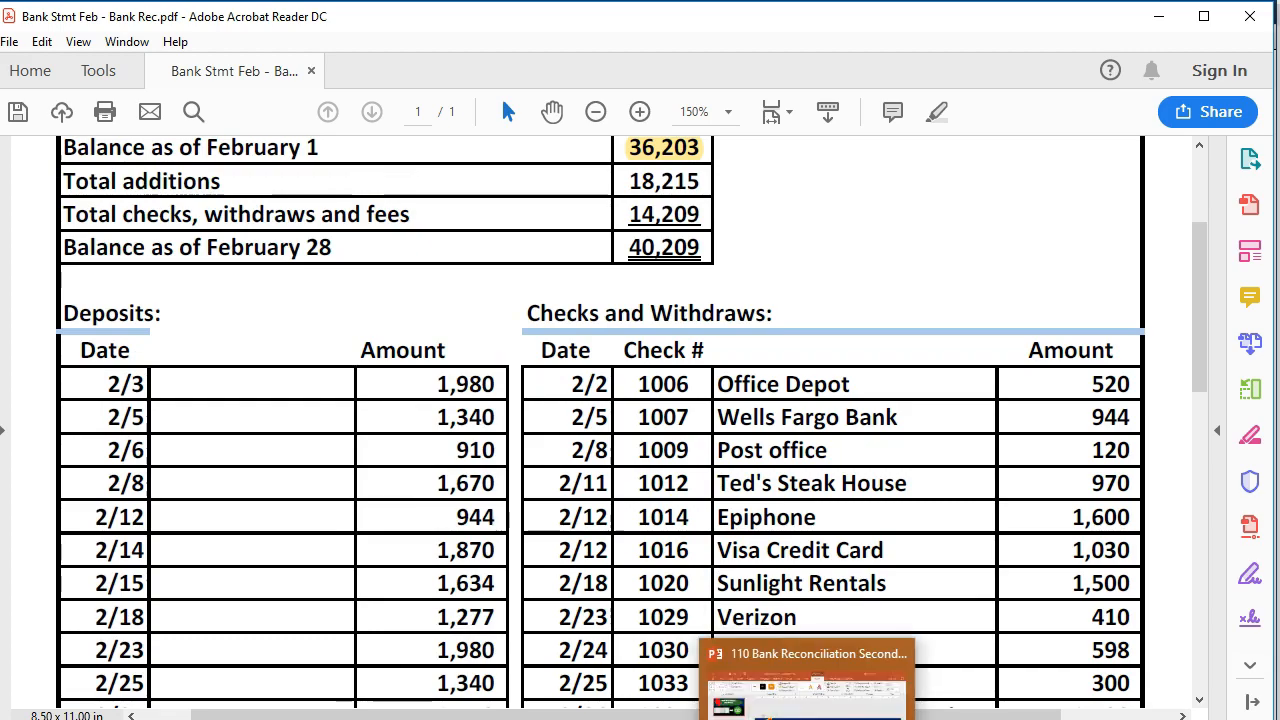
pyautogui.click(806, 719)
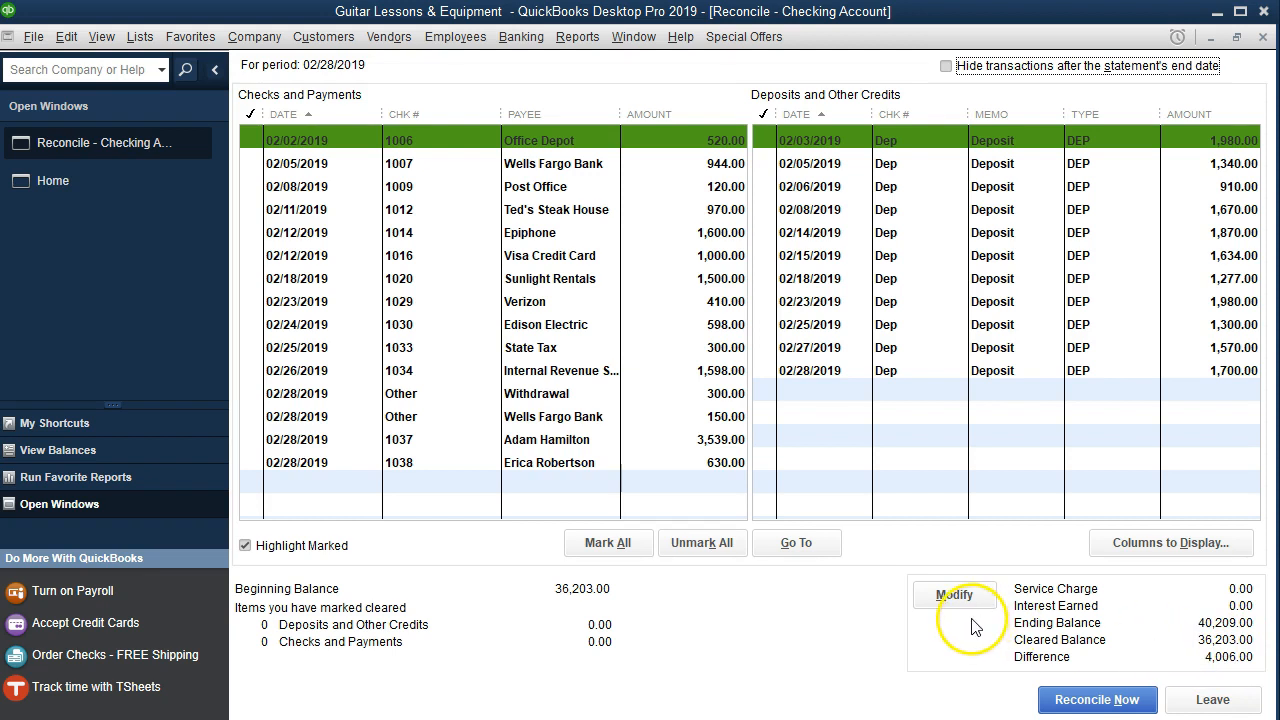
# - Mark all items to reveal a 954.00 difference, then unmark all and return to the statement
pyautogui.click(604, 548)
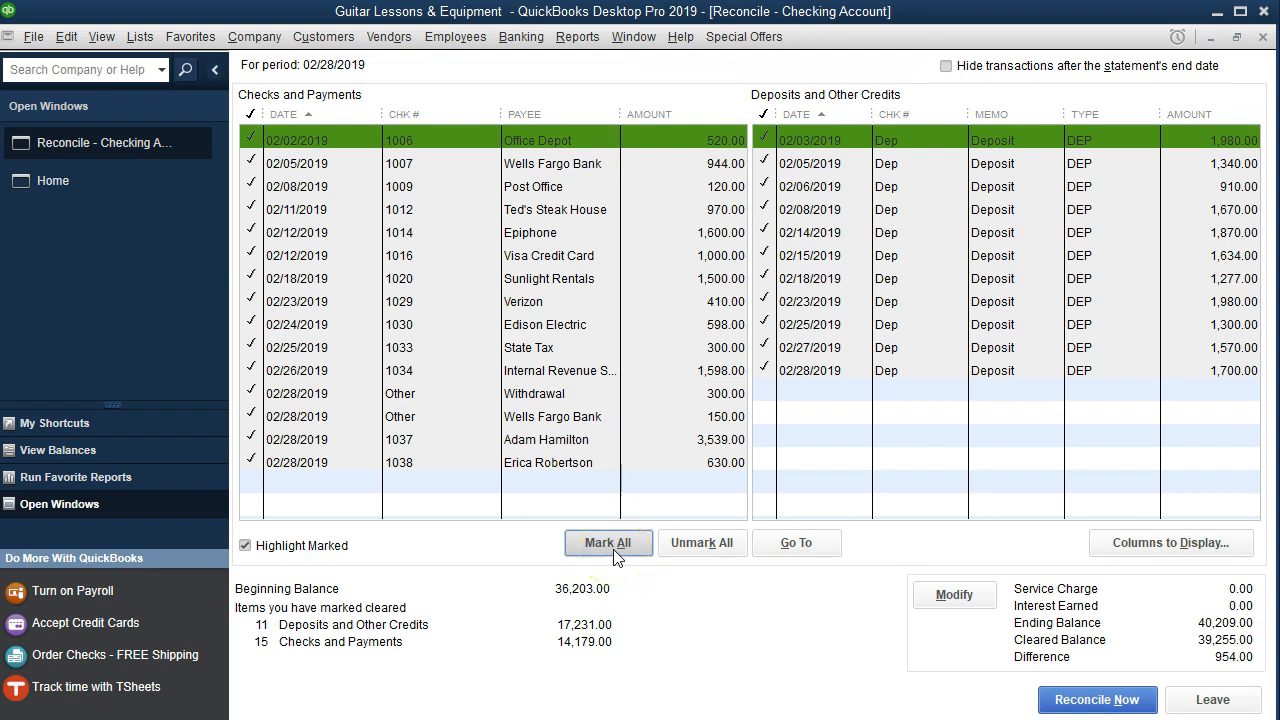
pyautogui.click(710, 545)
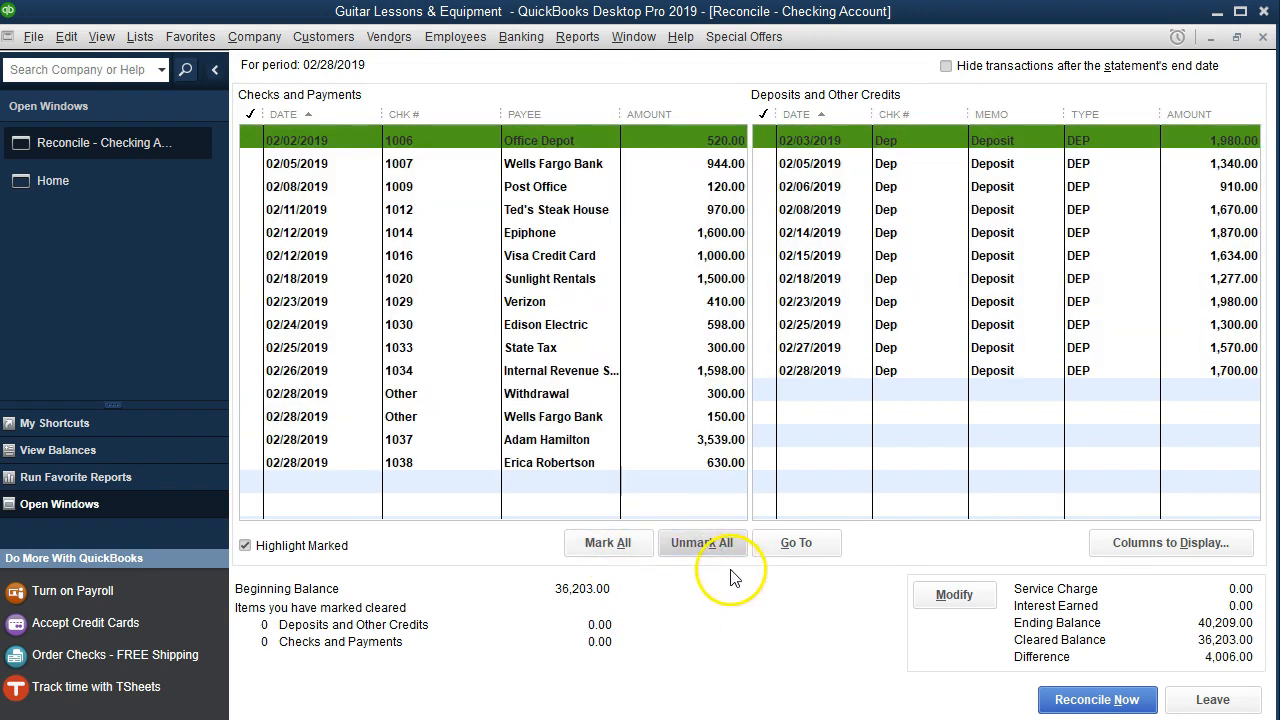
pyautogui.click(905, 685)
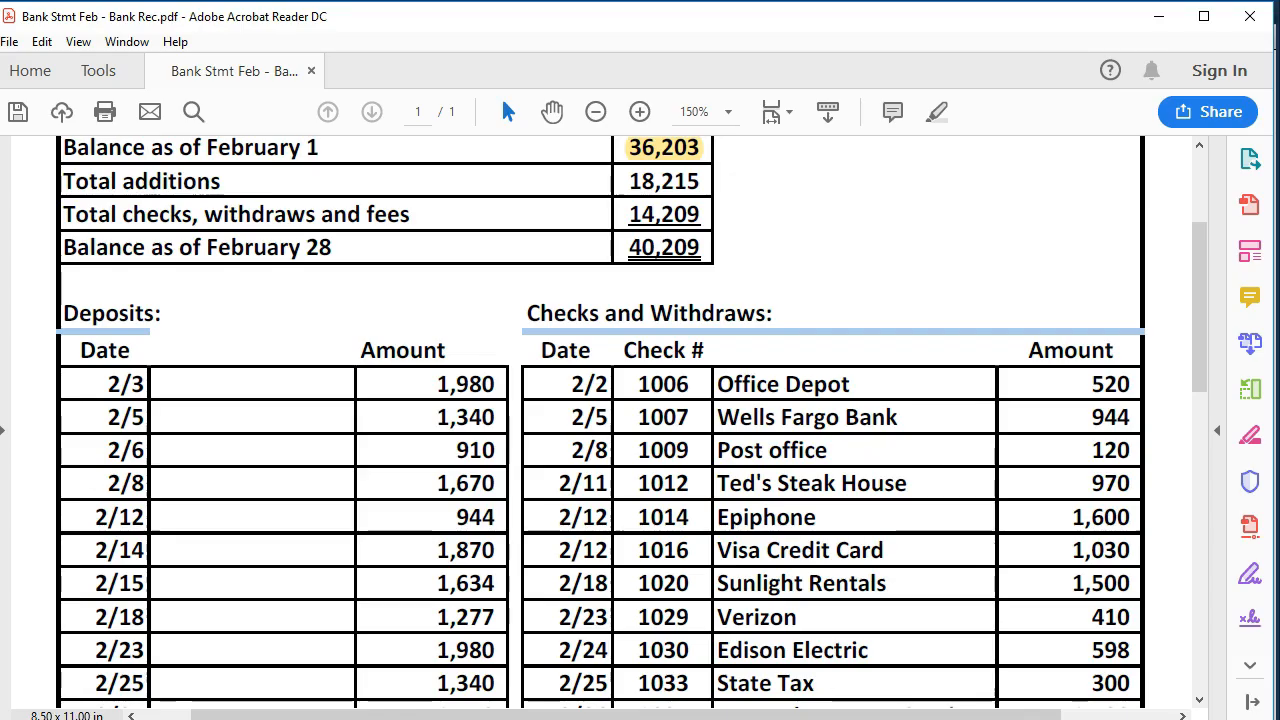
# - Clear the 02/03 1,980.00 deposit and highlight it on the statement
pyautogui.scroll(-1, 672, 470)
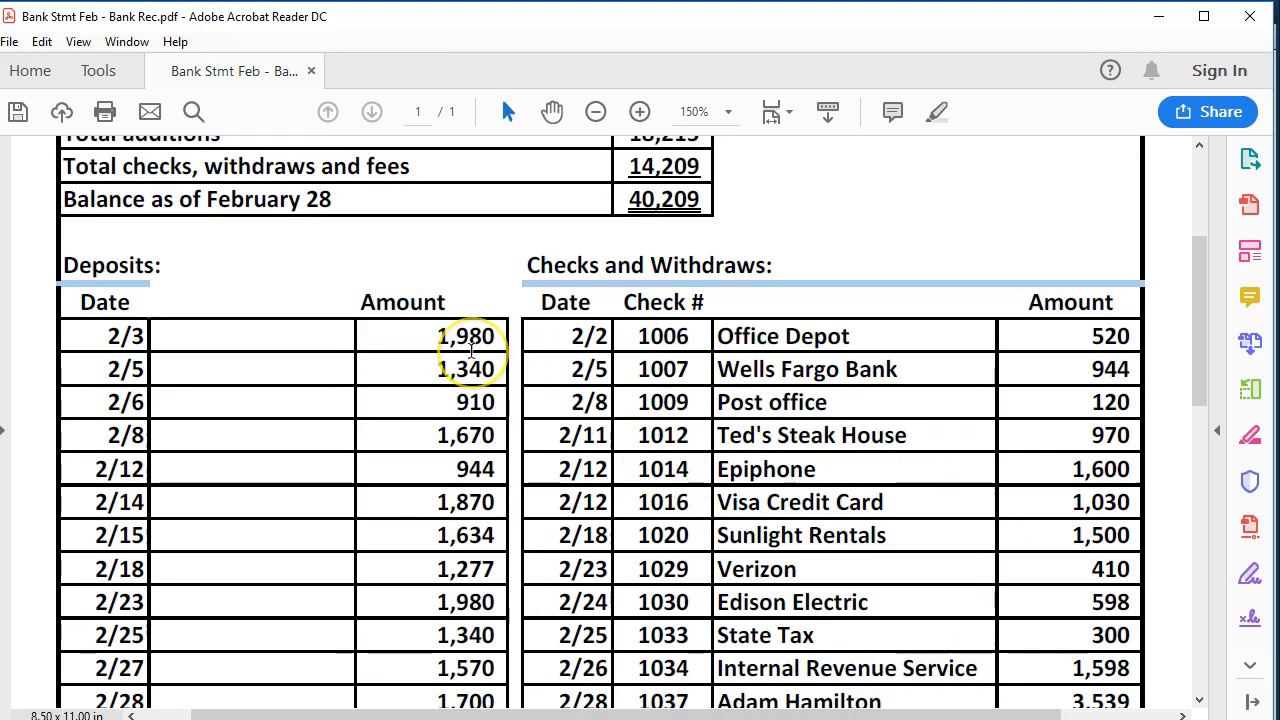
pyautogui.scroll(-1, 475, 355)
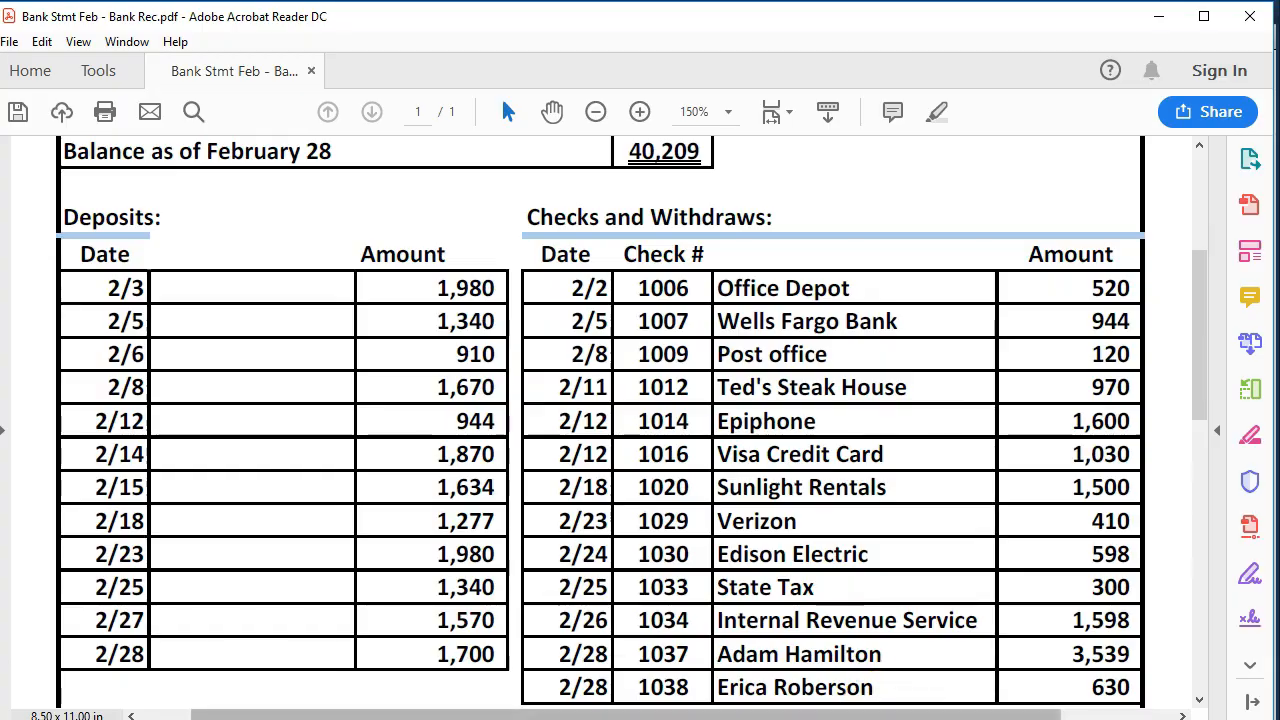
pyautogui.click(892, 717)
pyautogui.click(1172, 145)
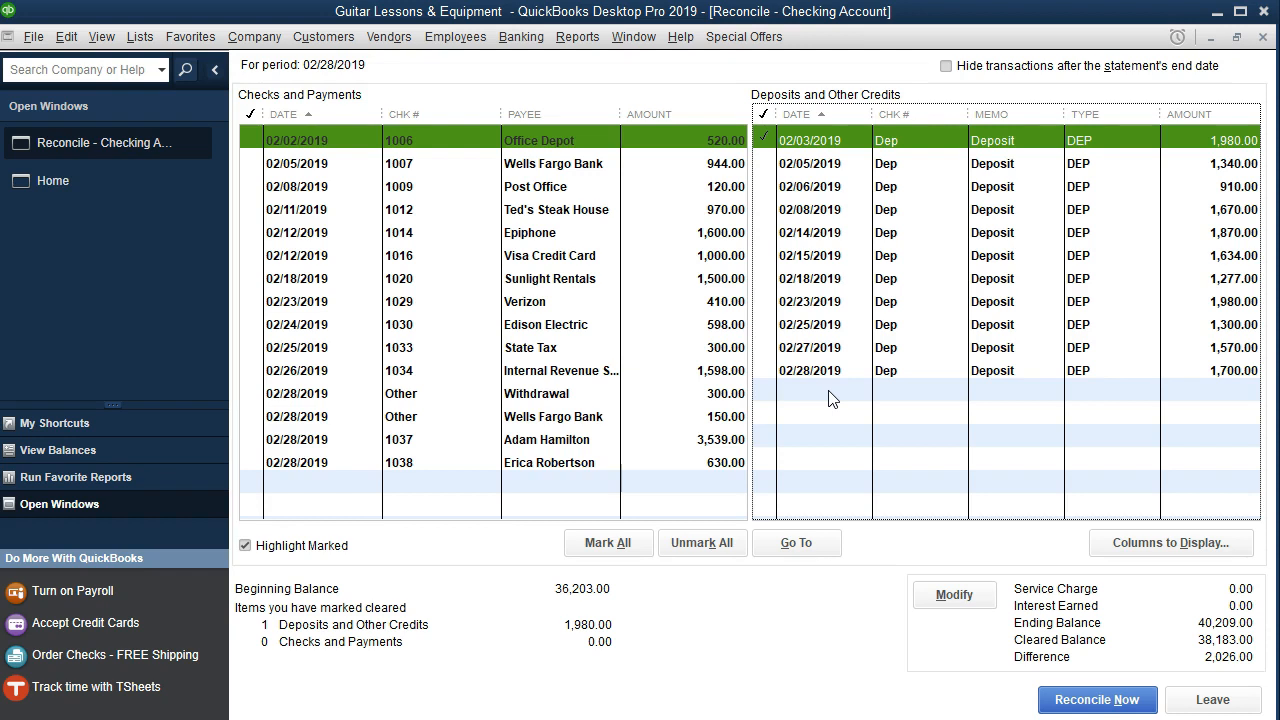
pyautogui.click(918, 467)
pyautogui.hotkey('alt', 'Tab')
pyautogui.moveTo(113, 290); pyautogui.dragTo(492, 290)
pyautogui.rightClick(470, 291)
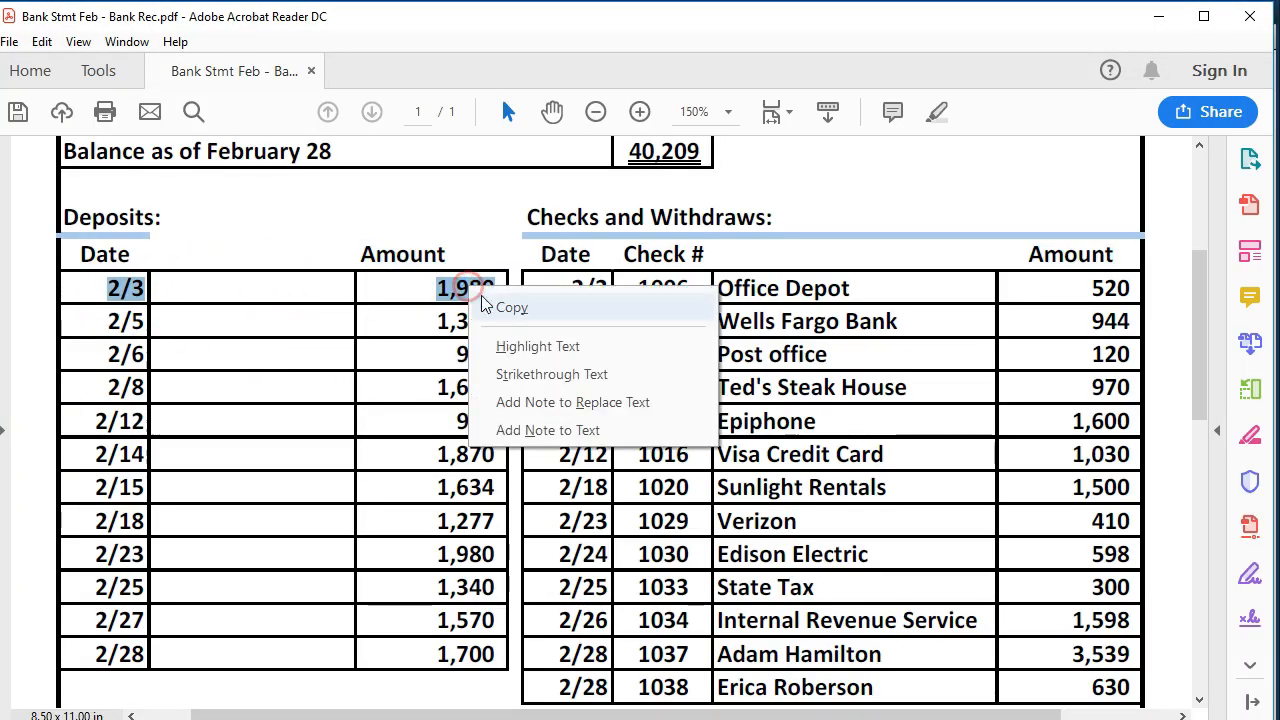
pyautogui.click(537, 346)
pyautogui.hotkey('alt', 'Tab')
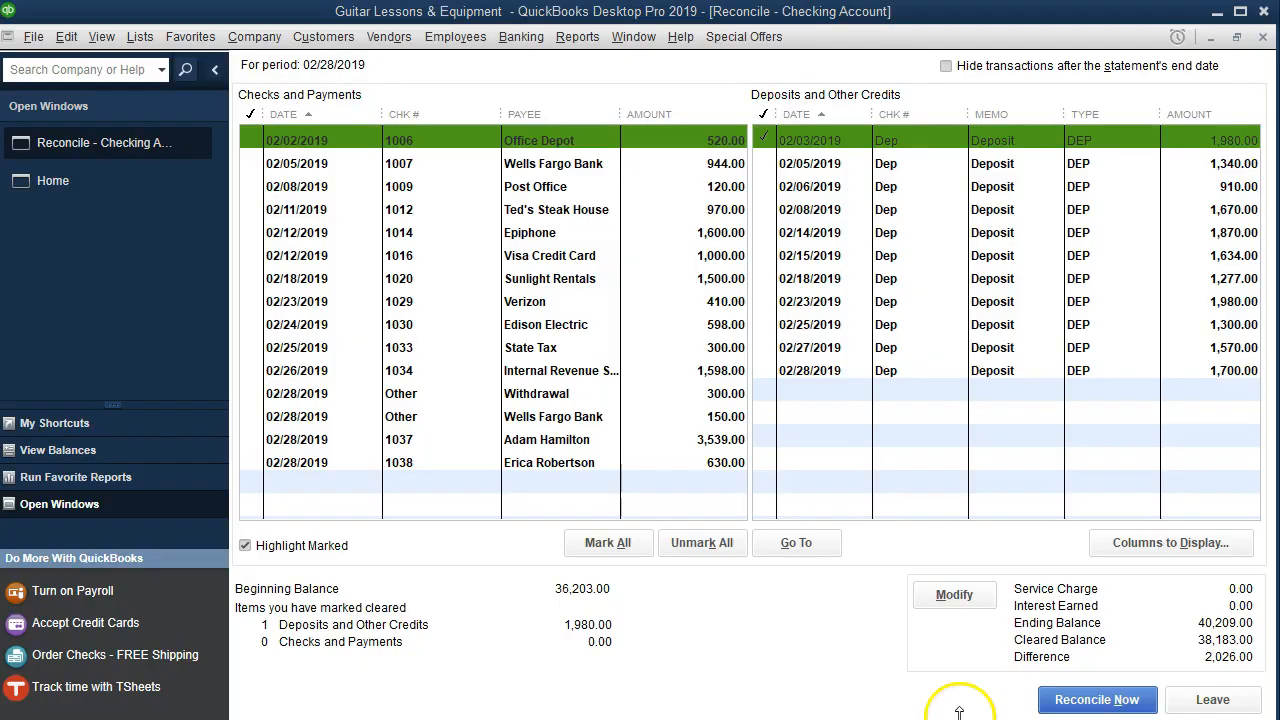
# - Clear the 02/05 1,340.00 deposit and highlight it on the statement
pyautogui.click(1200, 163)
pyautogui.moveTo(905, 716)
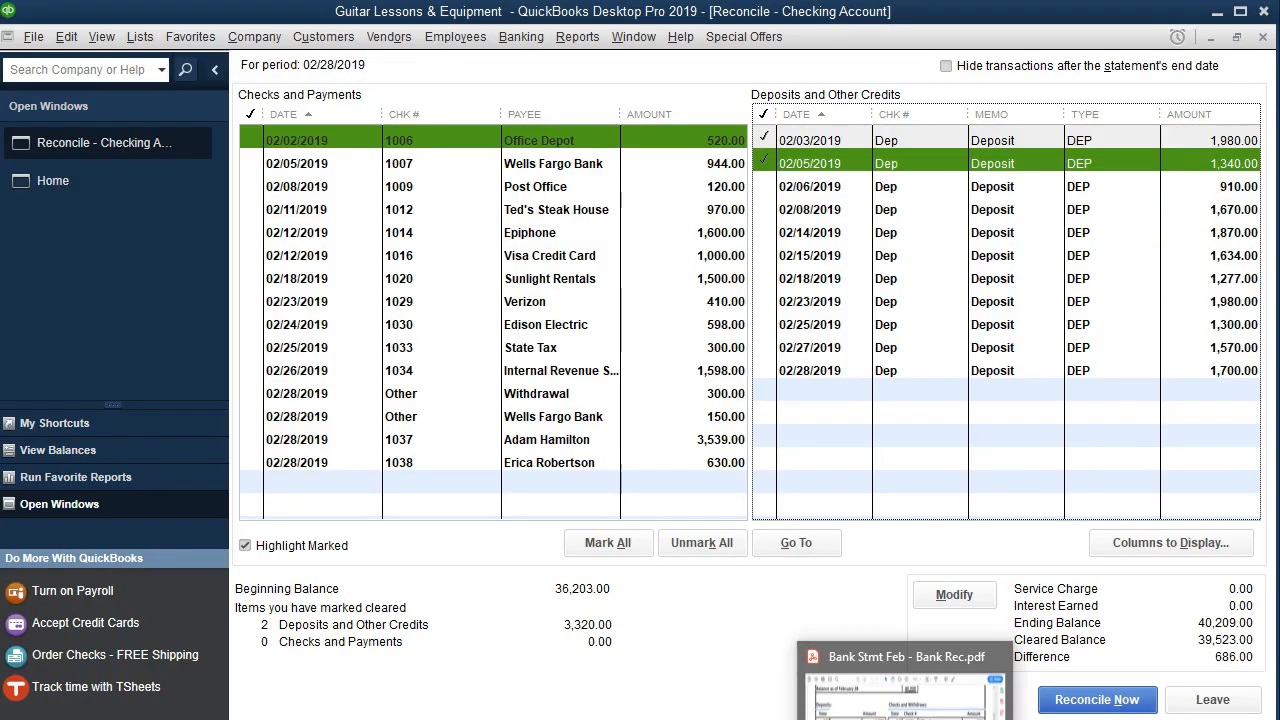
pyautogui.click(905, 690)
pyautogui.moveTo(100, 322); pyautogui.dragTo(163, 322)
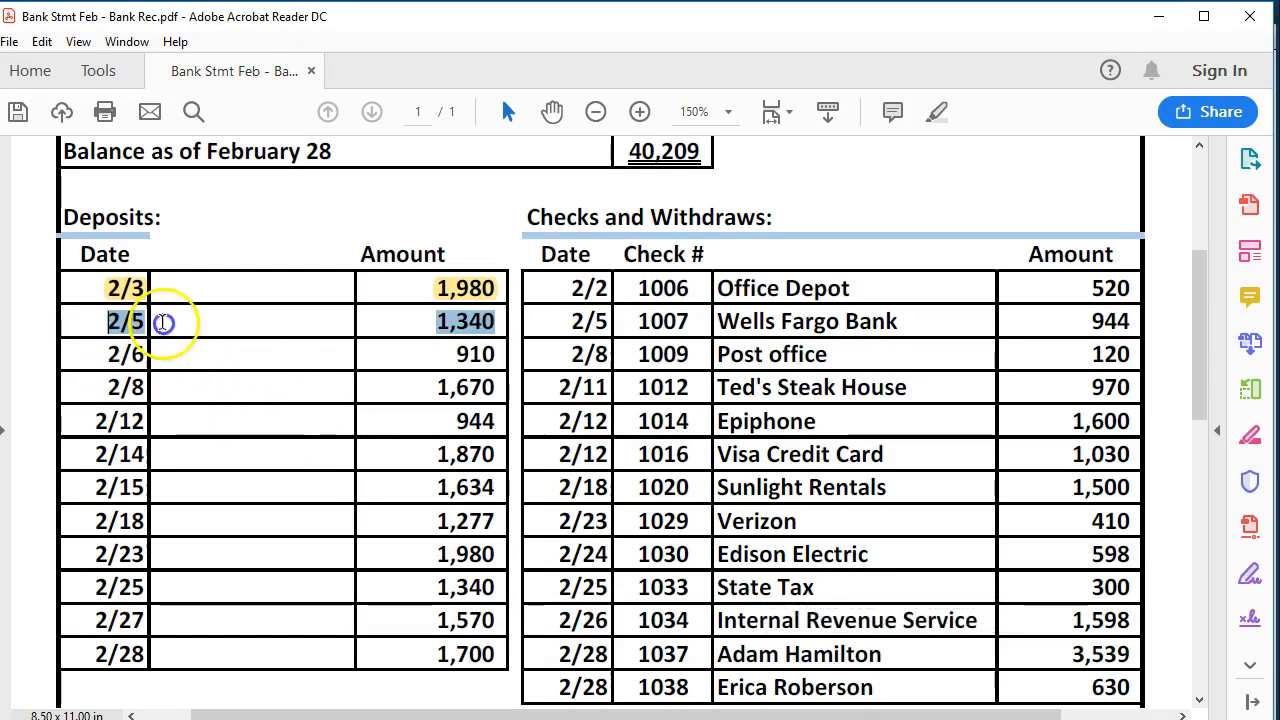
pyautogui.rightClick(483, 323)
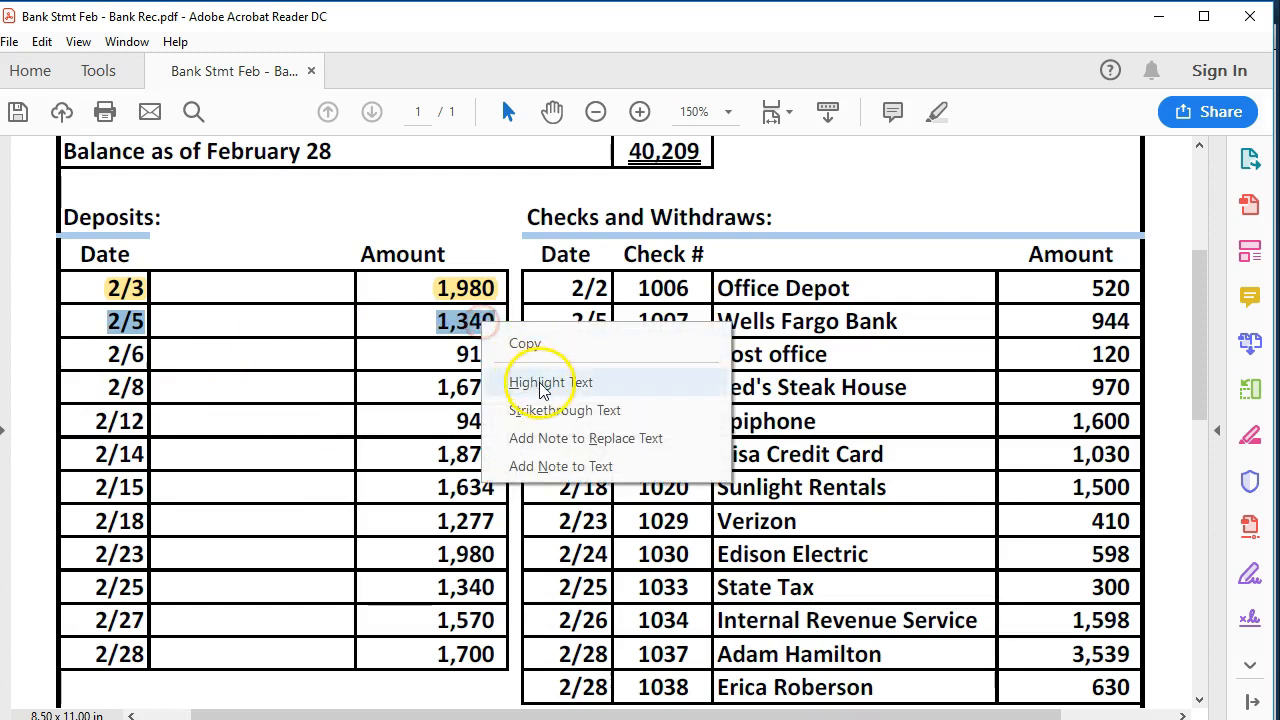
pyautogui.click(540, 383)
# - Clear the 02/06 910.00 deposit and highlight it on the statement
pyautogui.hotkey('alt', 'Tab')
pyautogui.click(1215, 186)
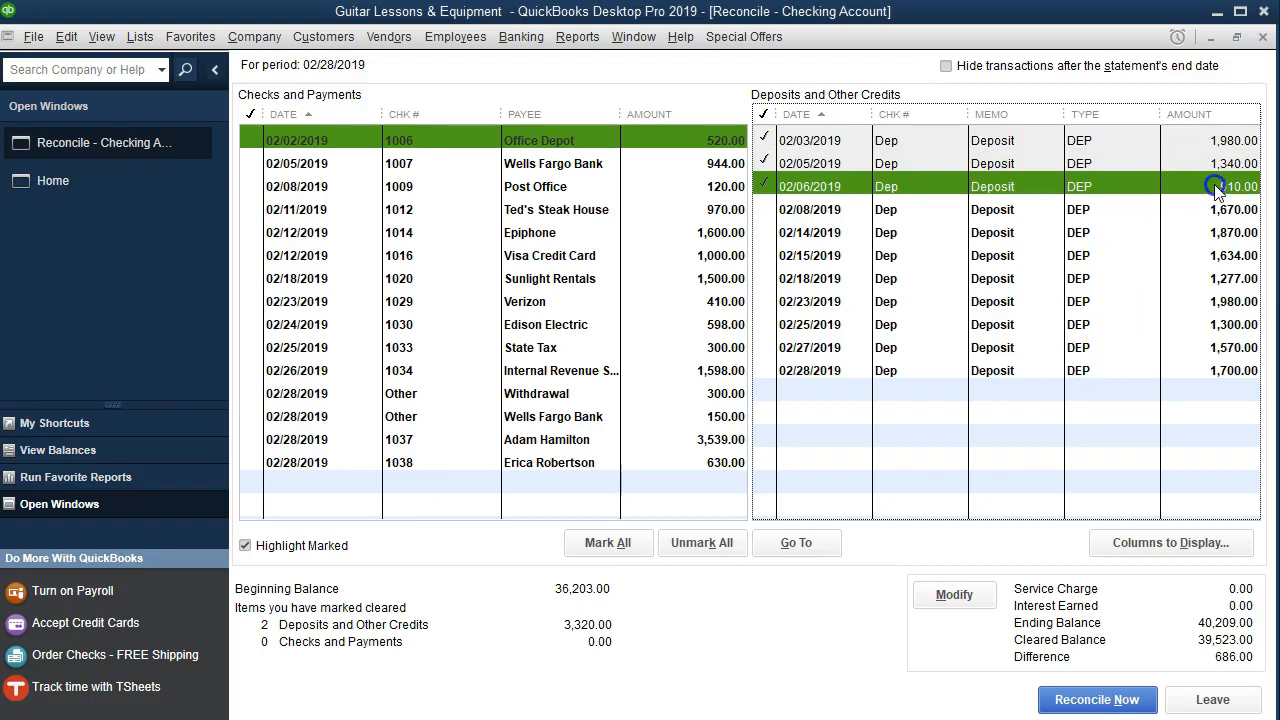
pyautogui.hotkey('alt', 'Tab')
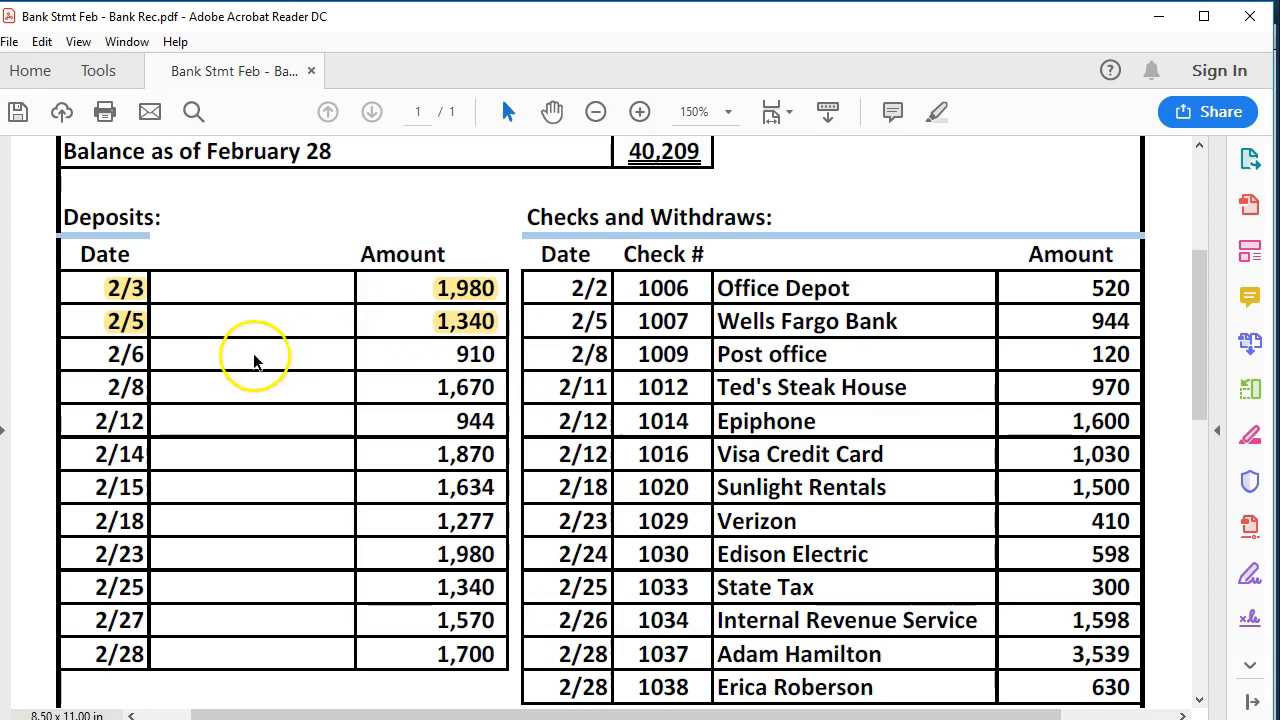
pyautogui.moveTo(105, 347); pyautogui.dragTo(487, 357)
pyautogui.rightClick(487, 357)
pyautogui.click(545, 414)
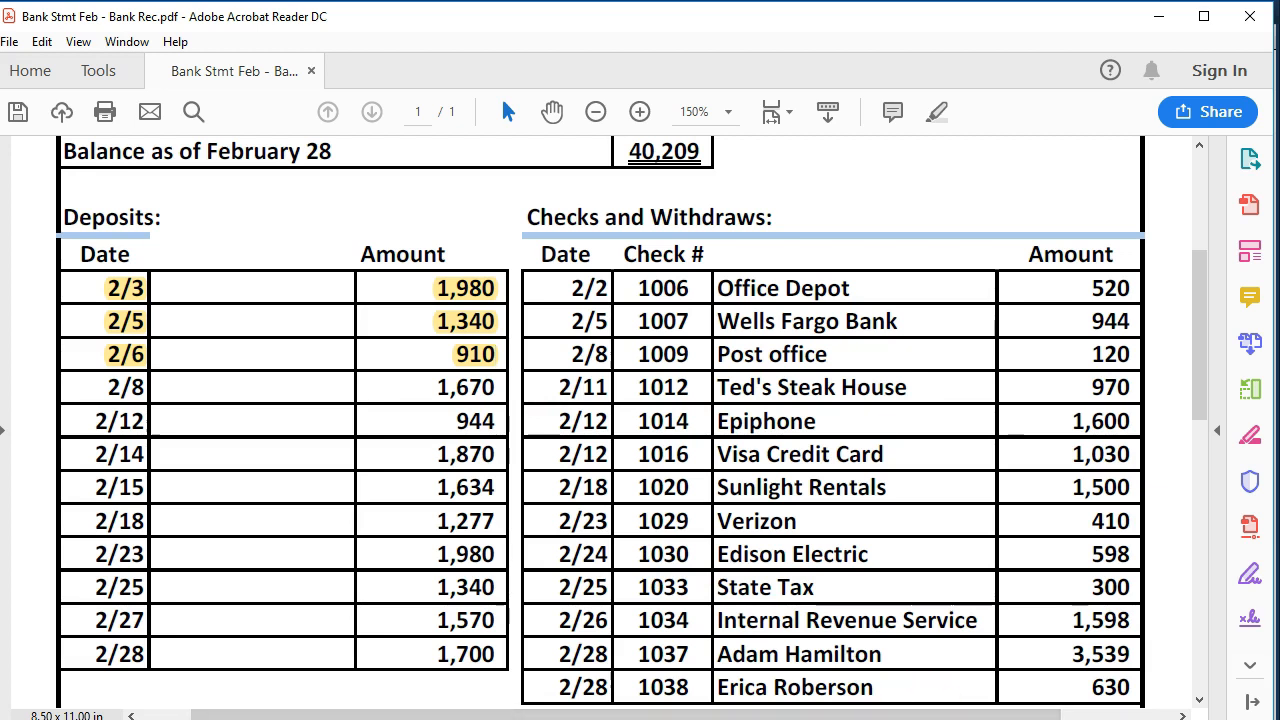
pyautogui.moveTo(905, 719)
# - Clear the 02/08 1,670.00 deposit and highlight it on the statement
pyautogui.hotkey('alt', 'Tab')
pyautogui.click(1205, 209)
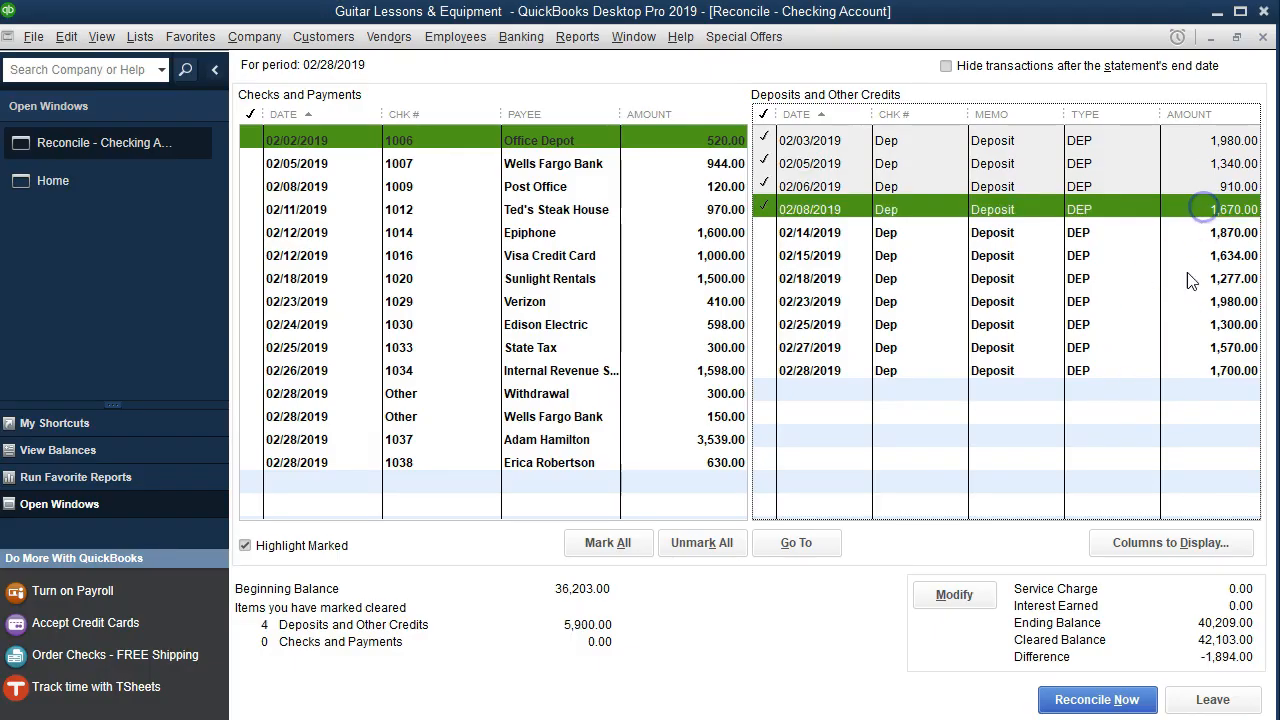
pyautogui.hotkey('alt', 'Tab')
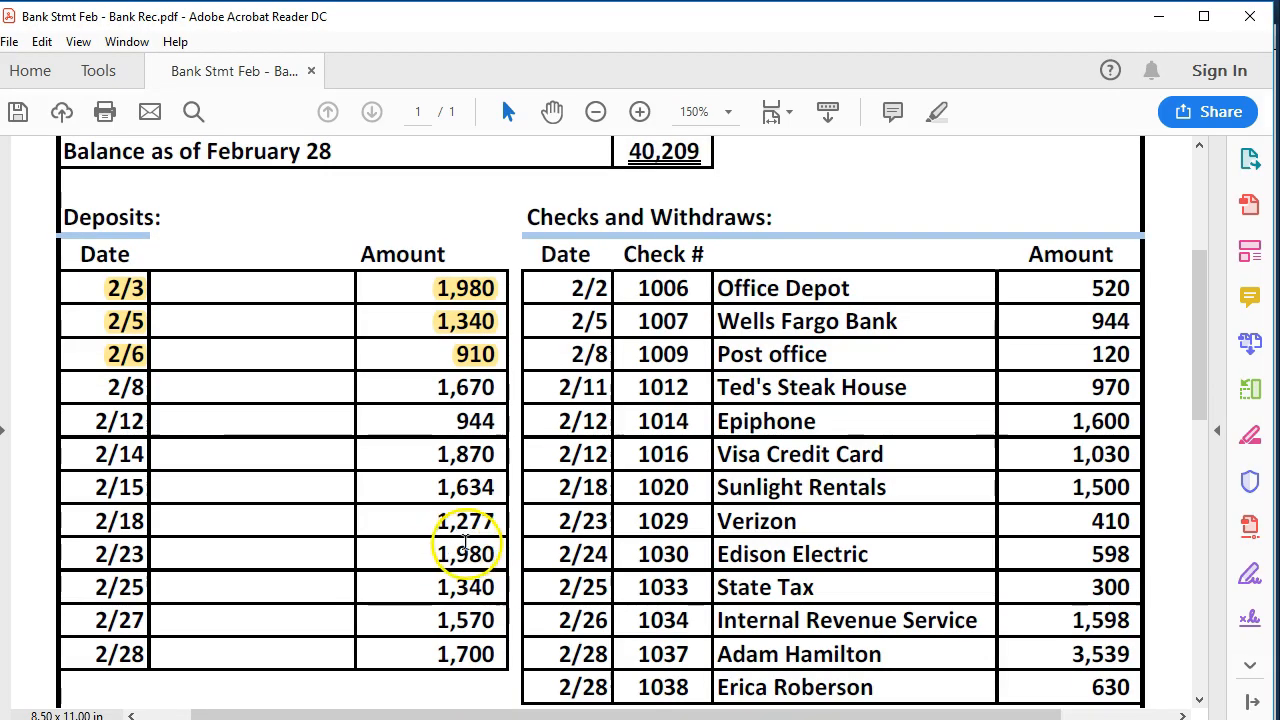
pyautogui.moveTo(86, 400); pyautogui.dragTo(485, 390)
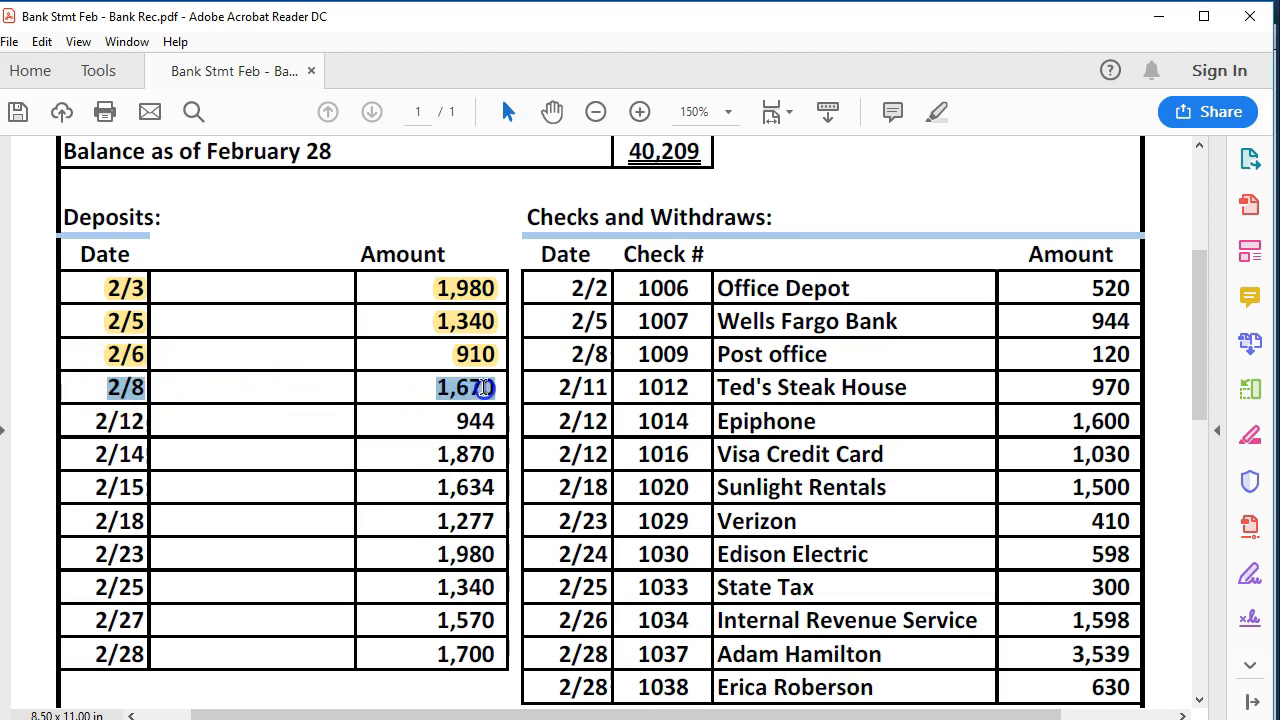
pyautogui.rightClick(480, 392)
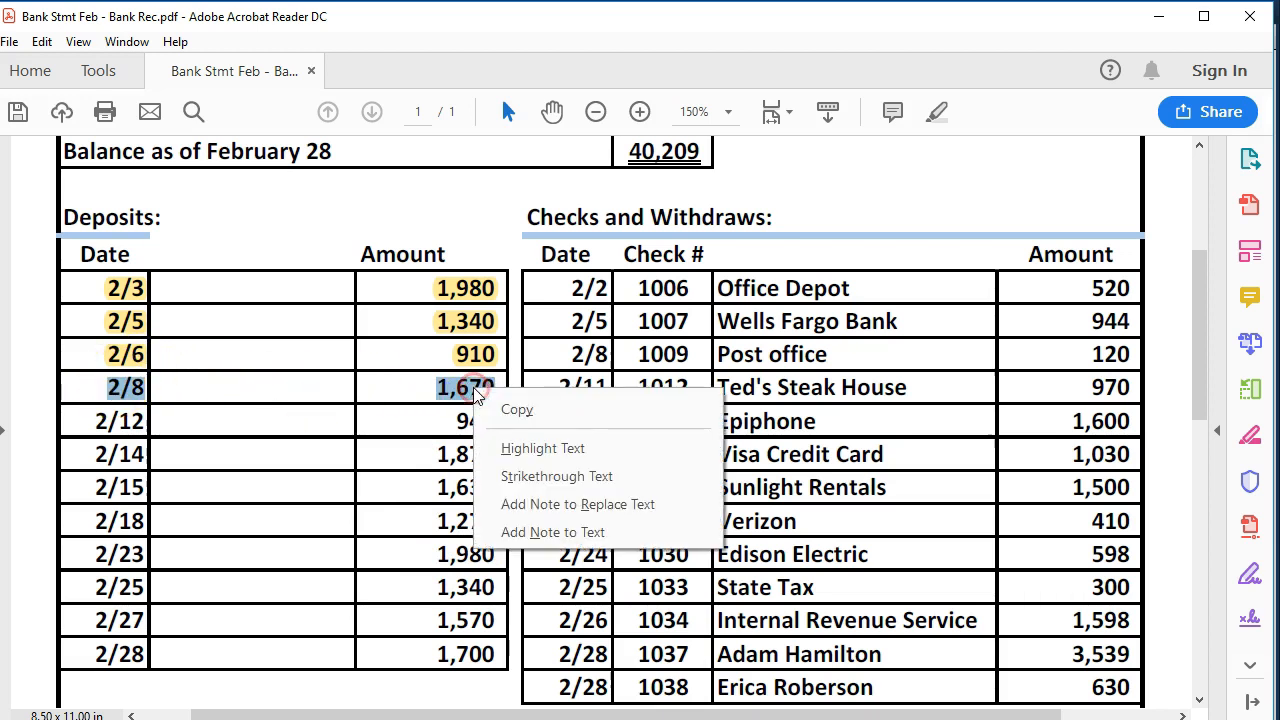
pyautogui.click(530, 449)
# - Clear the 02/14 1,870.00 deposit and highlight it on the statement
pyautogui.hotkey('alt', 'Tab')
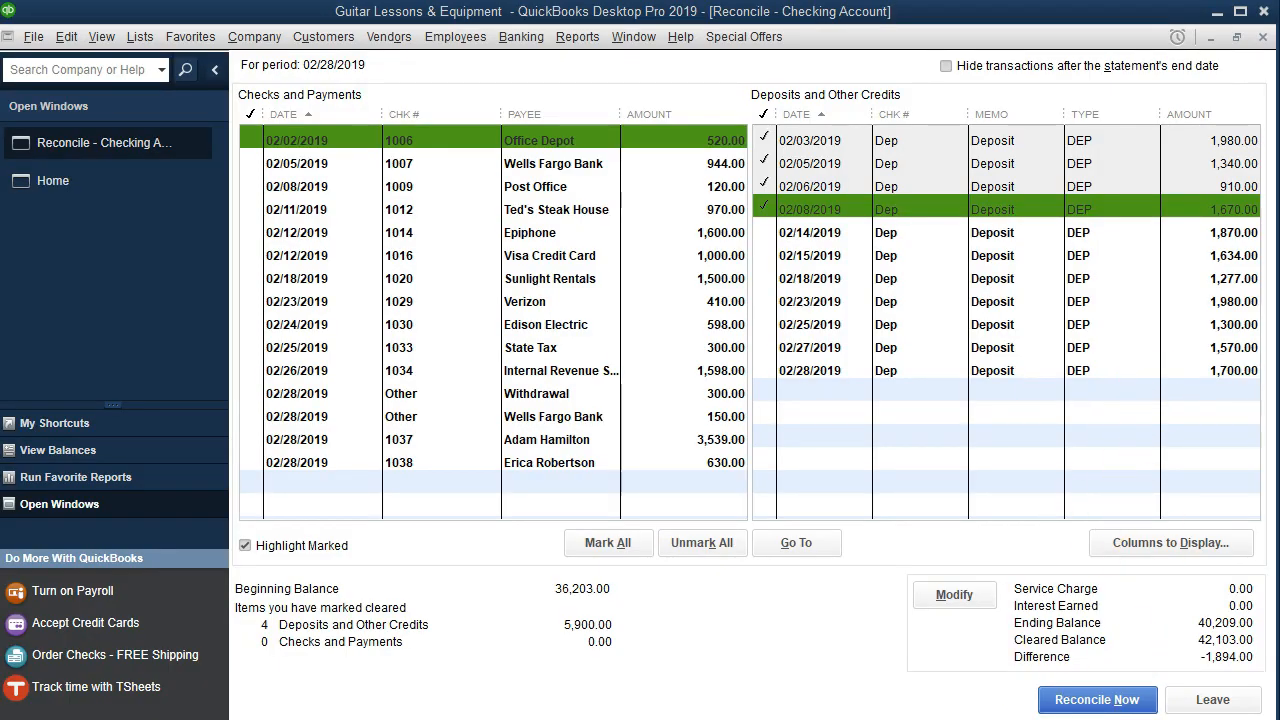
pyautogui.hotkey('alt', 'Tab')
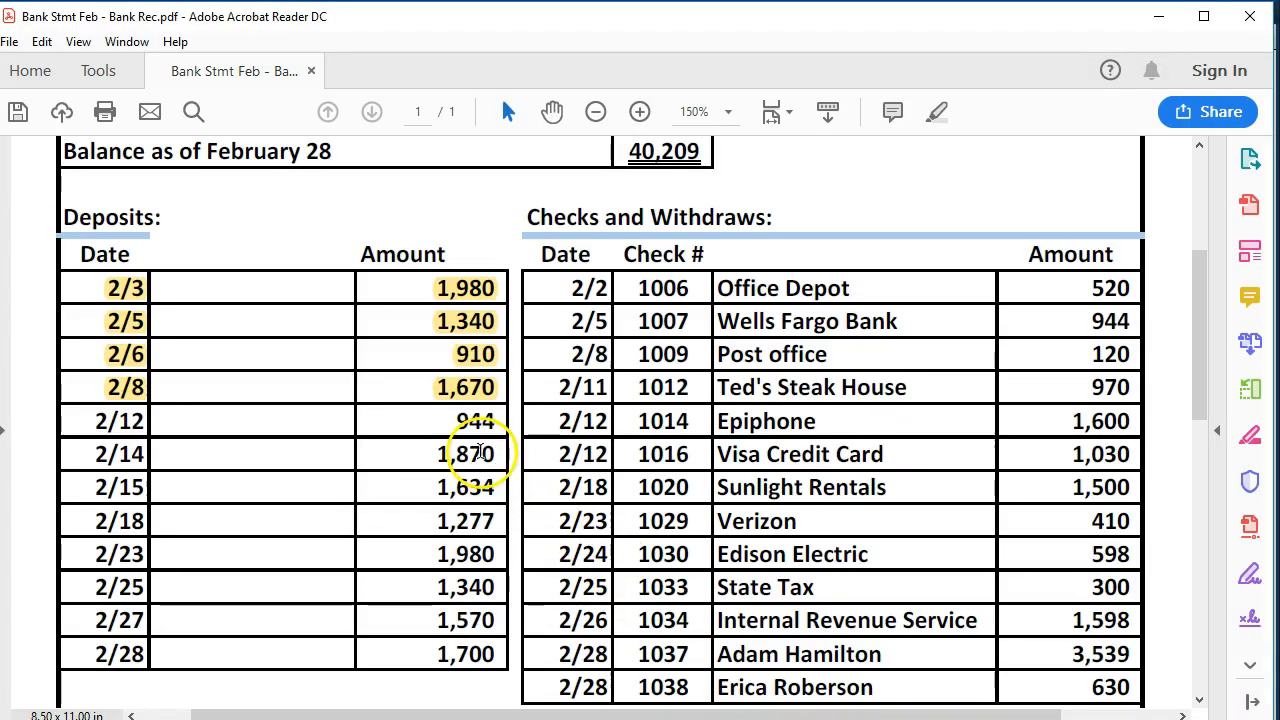
pyautogui.hotkey('alt', 'Tab')
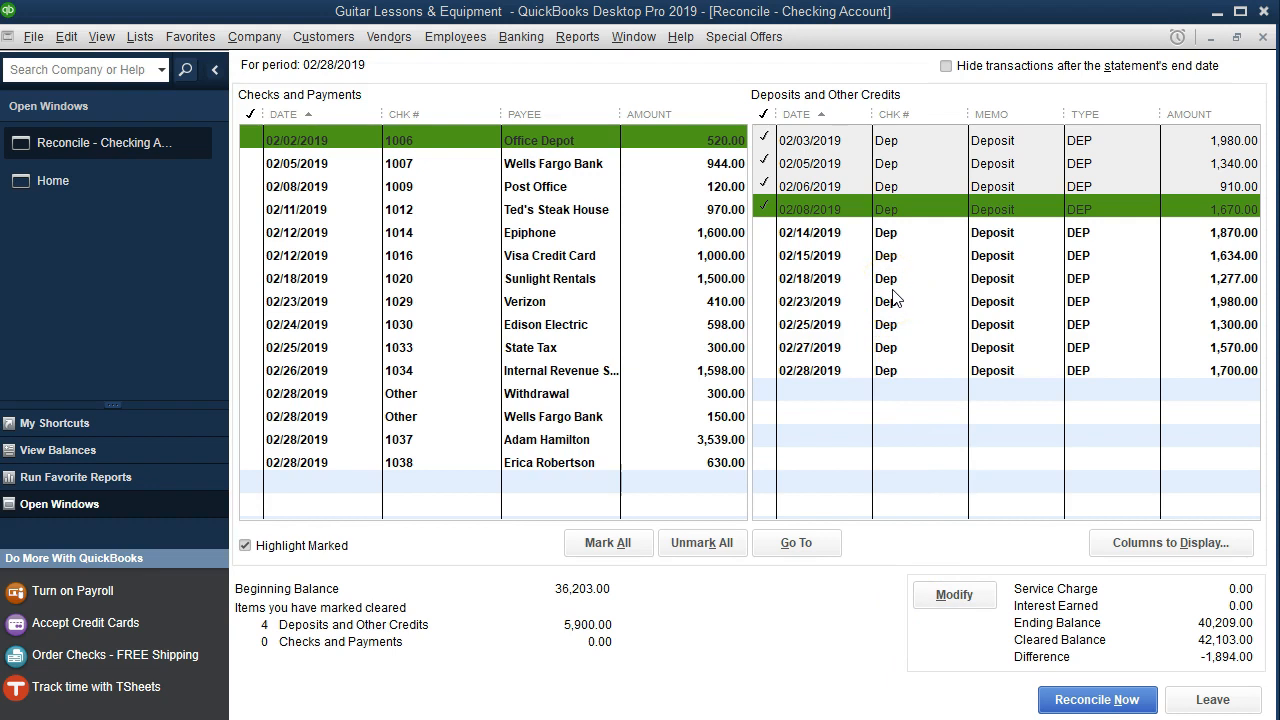
pyautogui.hotkey('alt', 'Tab')
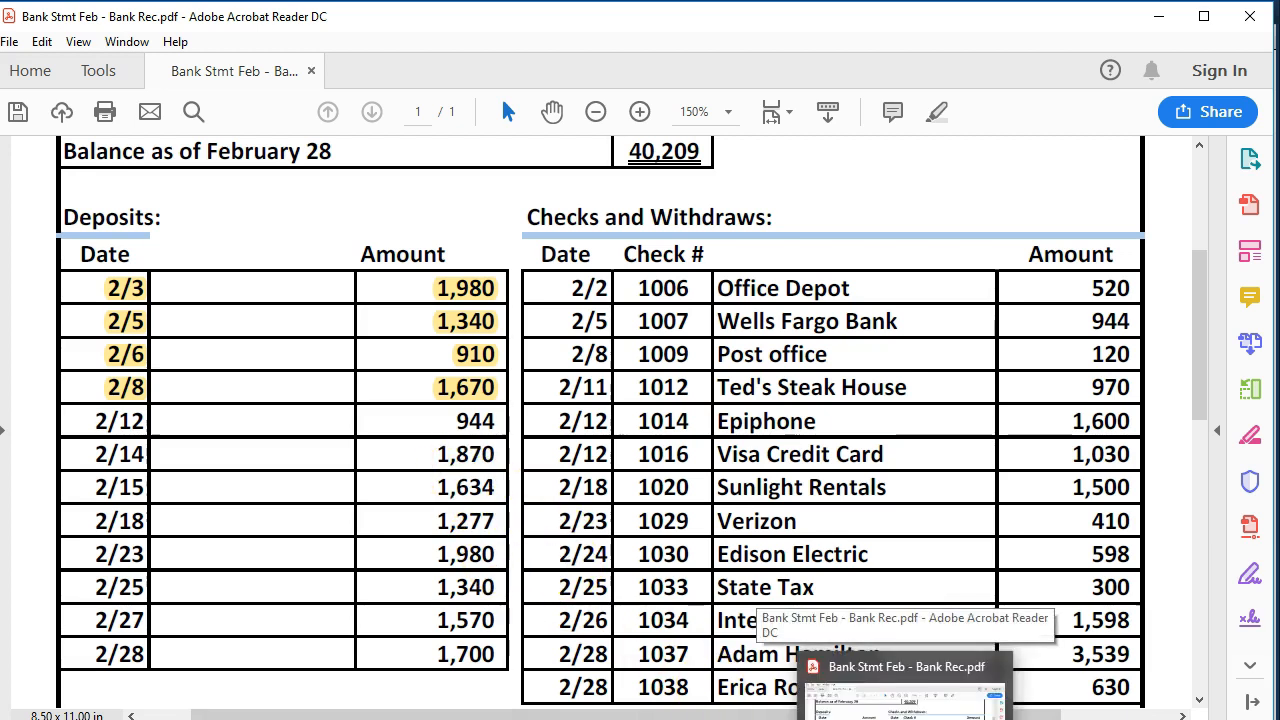
pyautogui.click(905, 719)
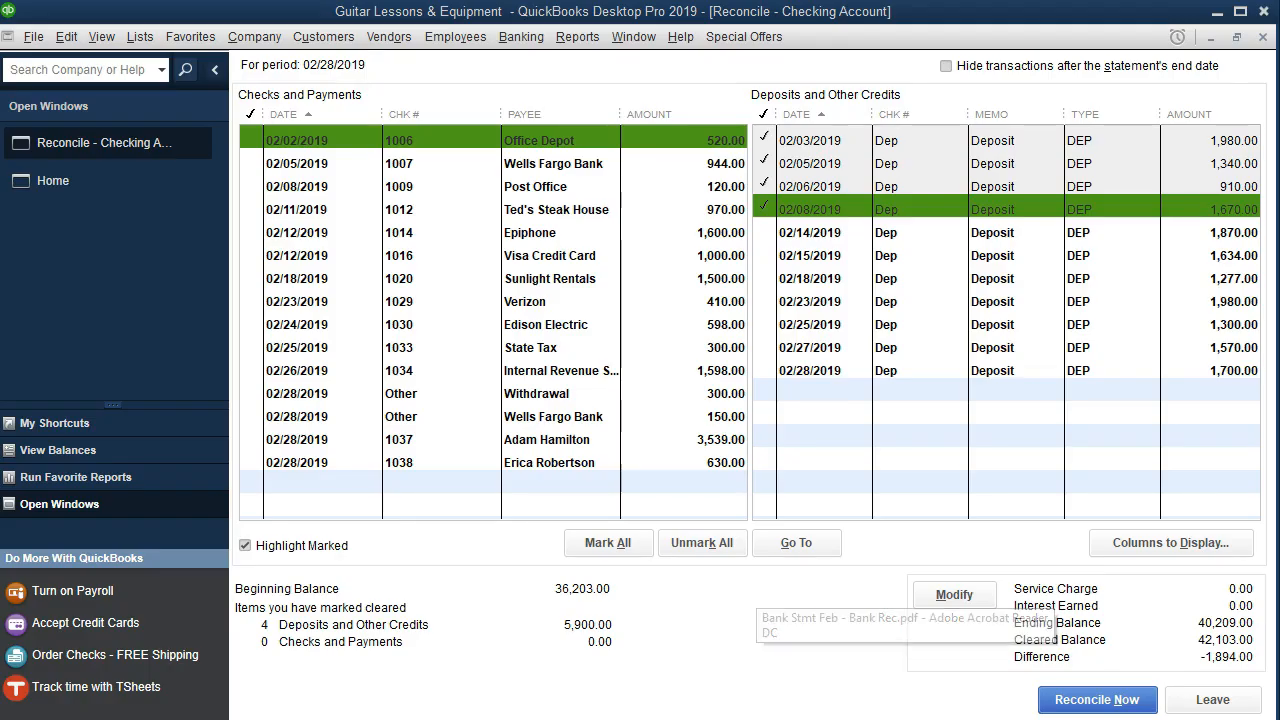
pyautogui.click(1202, 232)
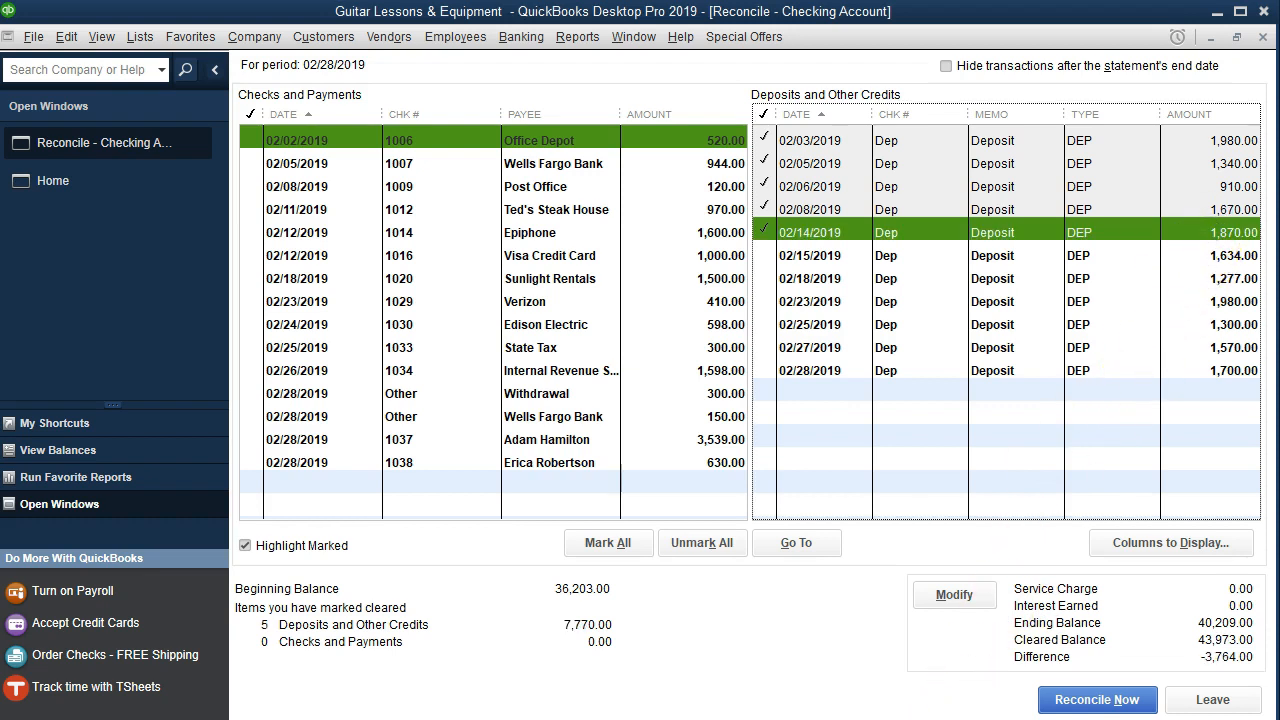
pyautogui.click(905, 719)
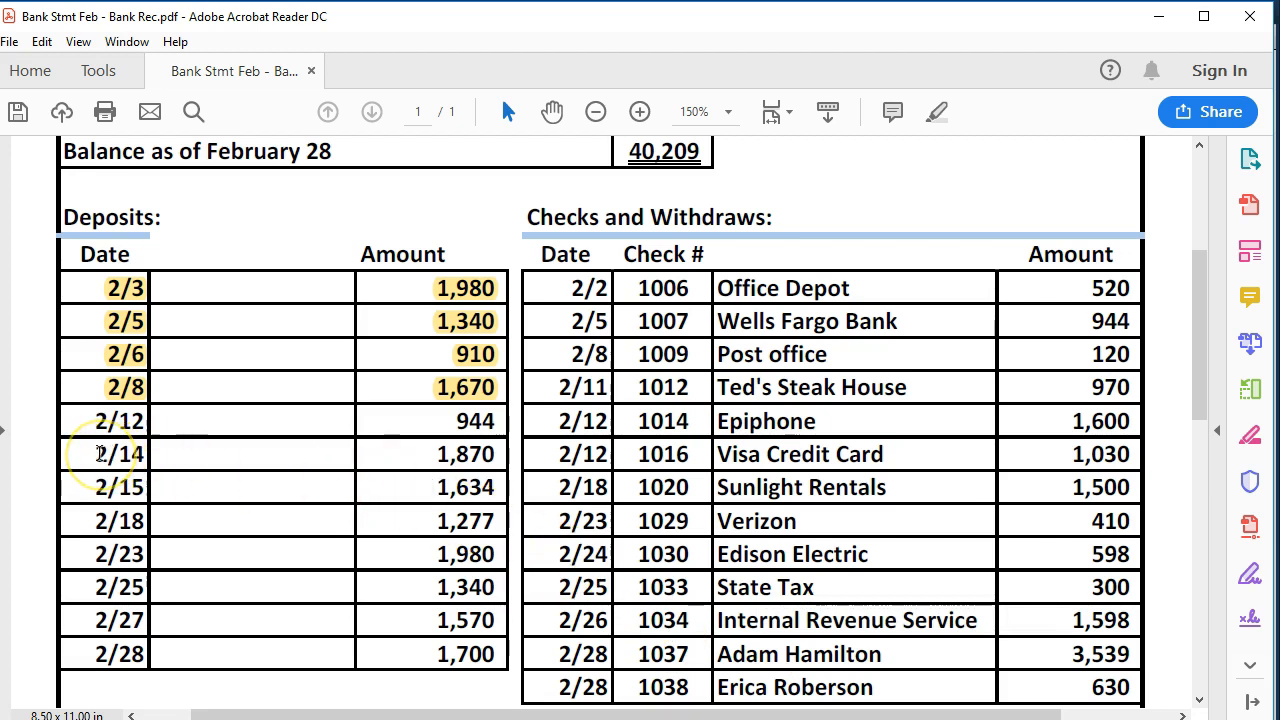
pyautogui.moveTo(98, 454); pyautogui.dragTo(492, 456)
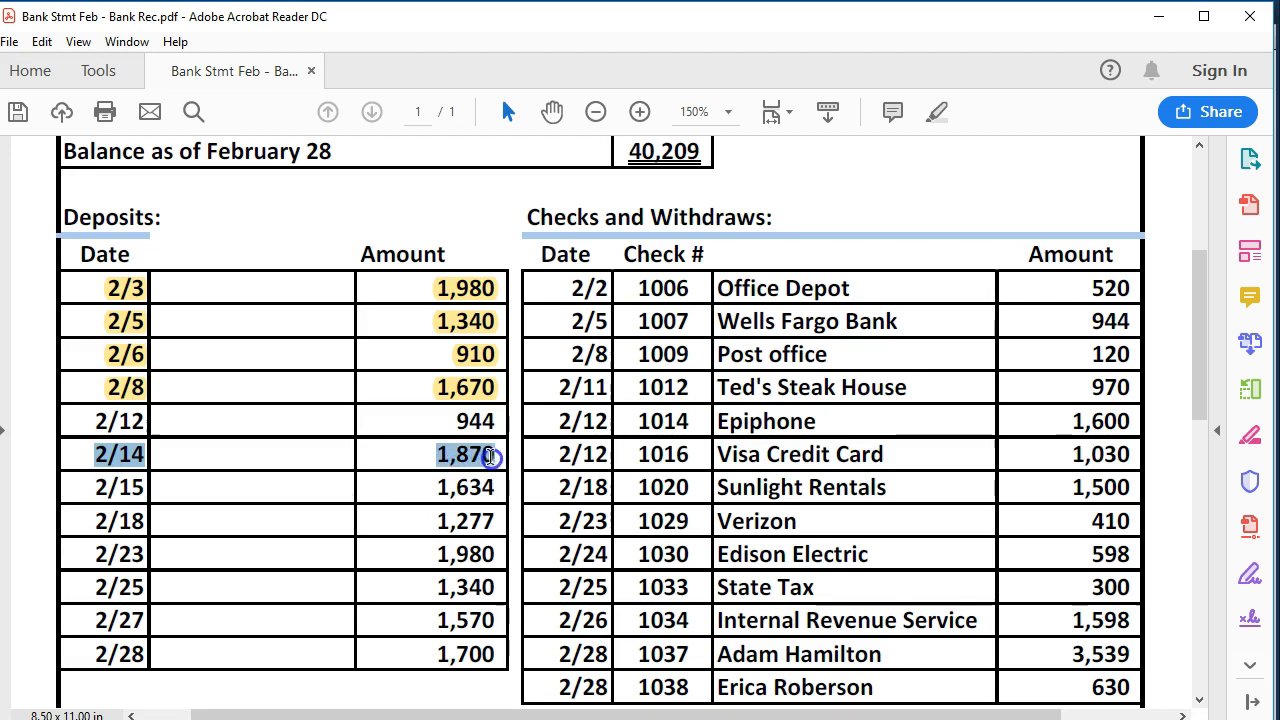
pyautogui.rightClick(490, 465)
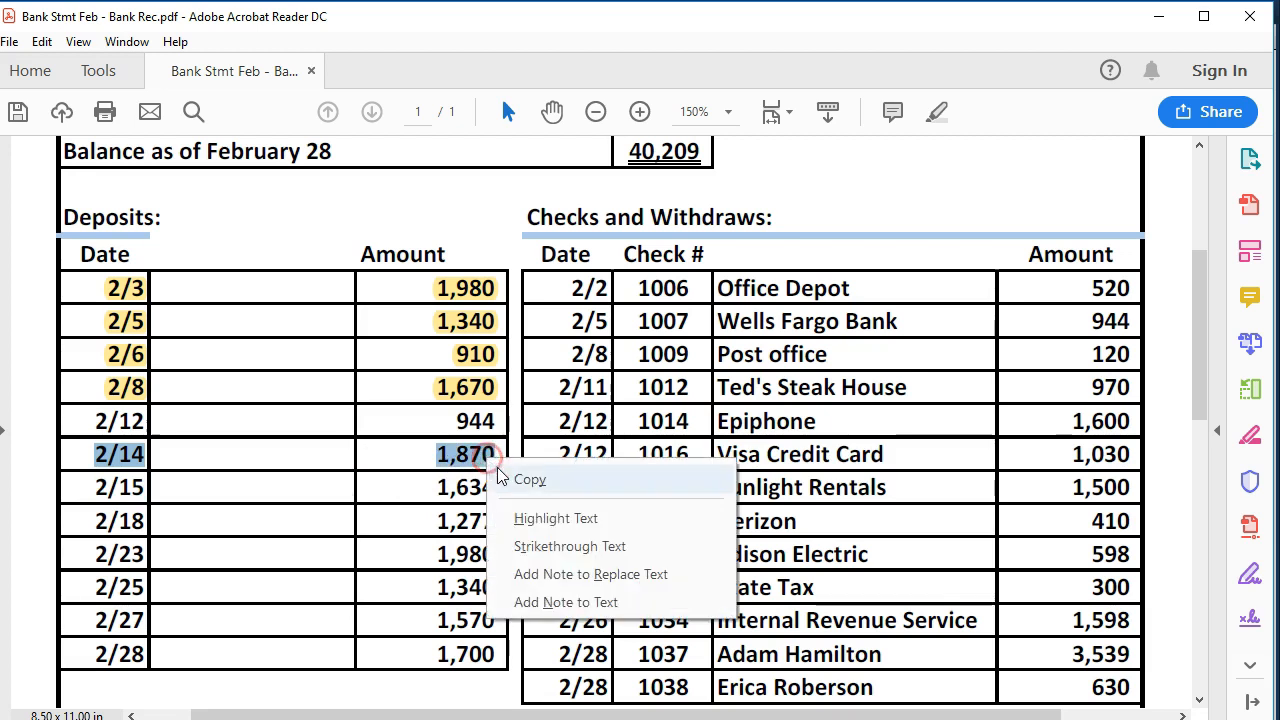
pyautogui.click(530, 517)
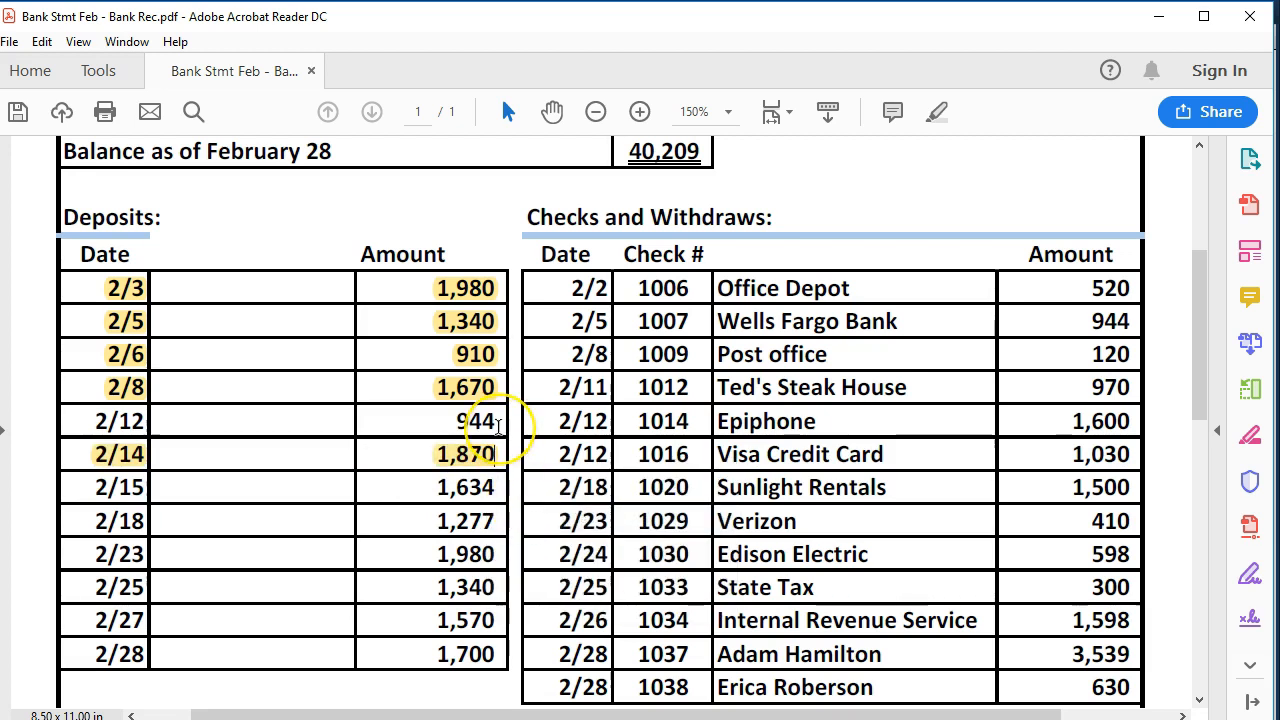
# - Mark the 02/15 deposit of 1,634.00 as cleared in the reconciliation
pyautogui.click(438, 486)
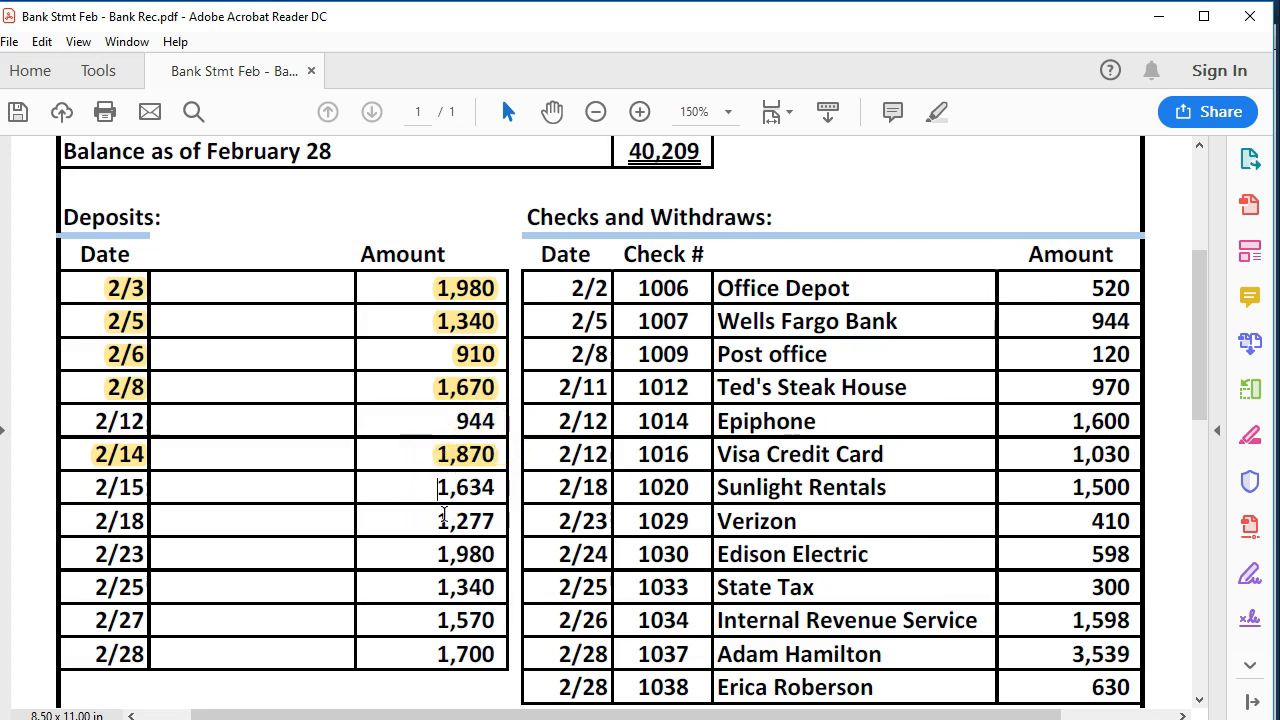
pyautogui.click(515, 554)
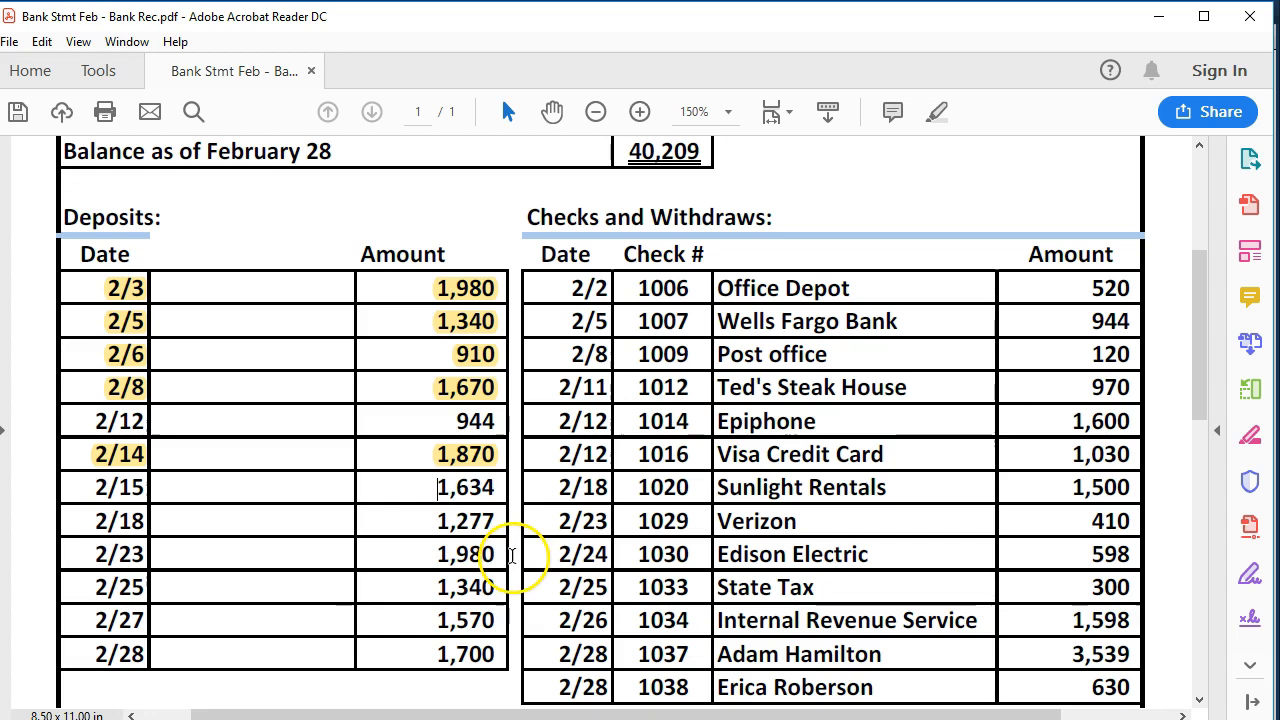
pyautogui.hotkey('alt', 'Tab')
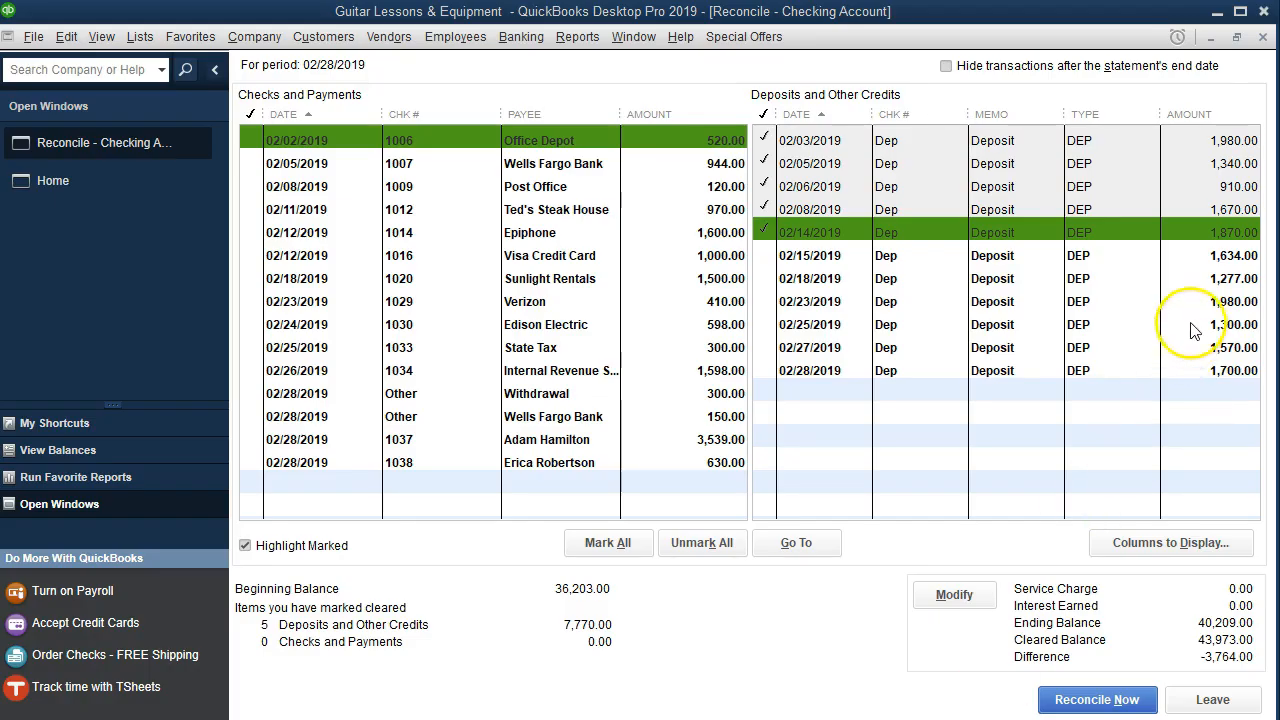
pyautogui.click(1195, 256)
# - Highlight the 2/15 deposit amount 1,634 in yellow on the statement
pyautogui.hotkey('alt', 'Tab')
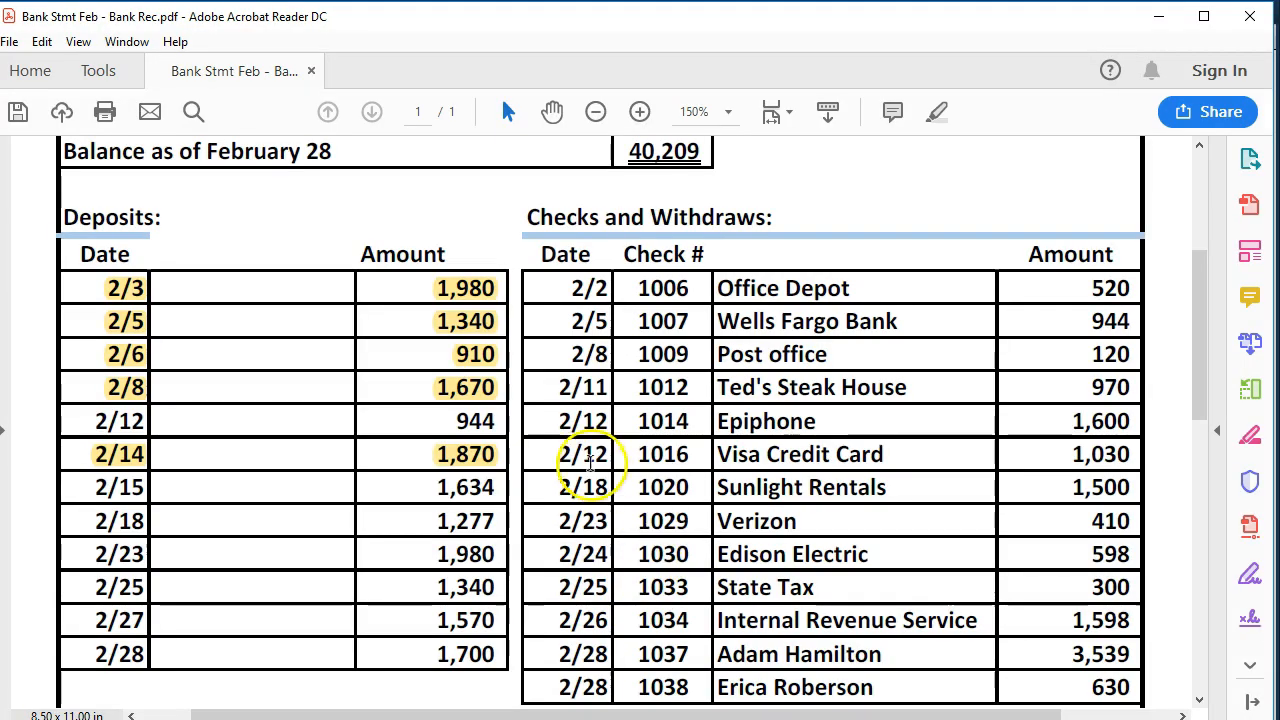
pyautogui.click(456, 490)
pyautogui.moveTo(438, 488); pyautogui.dragTo(503, 489)
pyautogui.rightClick(503, 490)
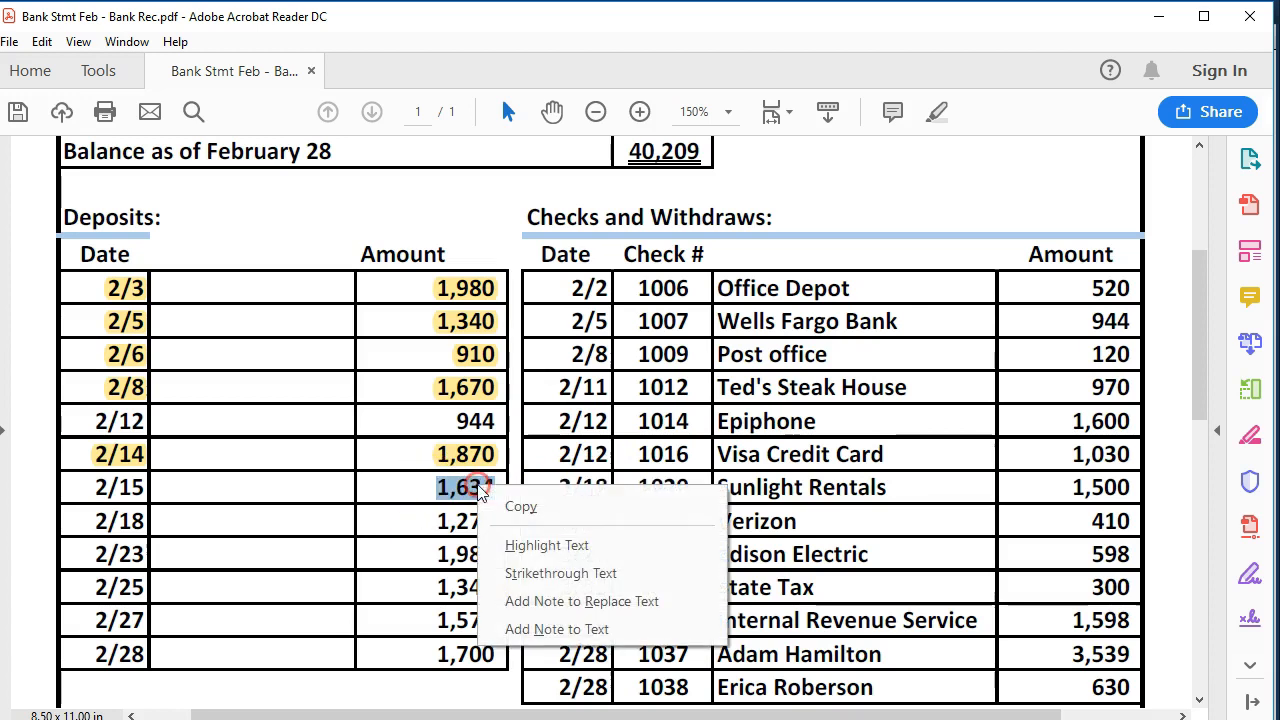
pyautogui.click(455, 543)
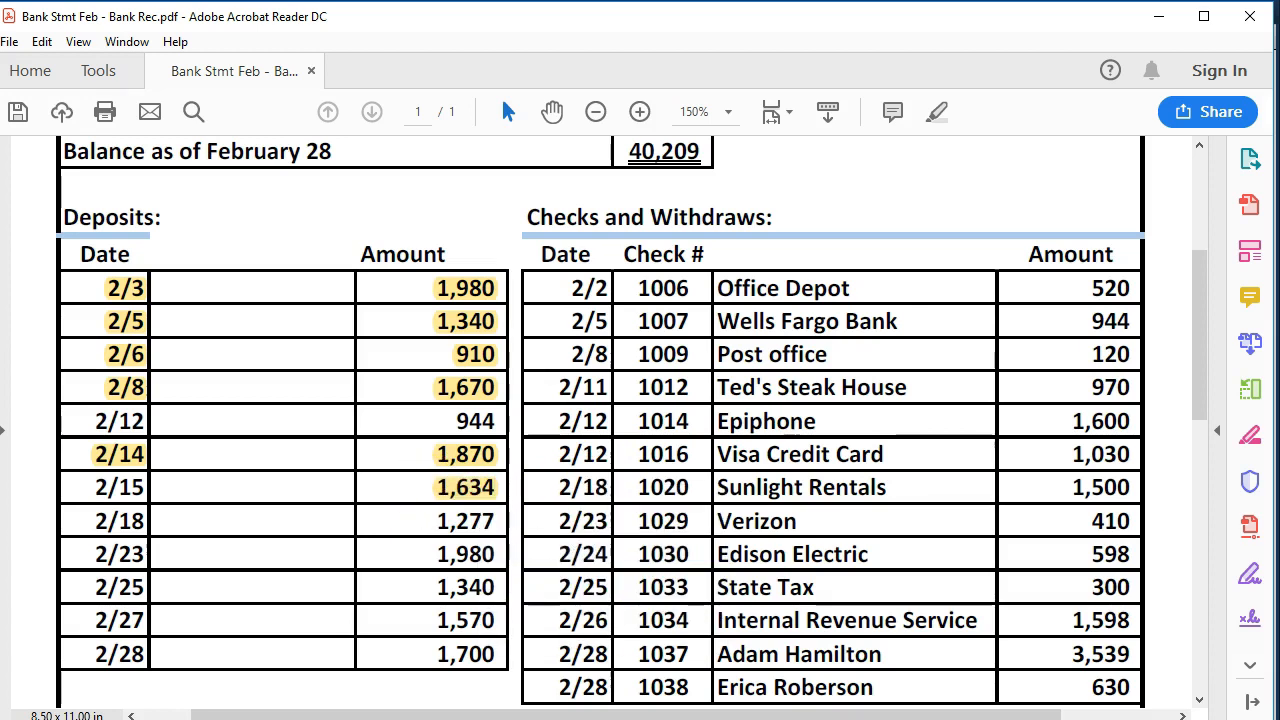
# - Clear the 02/18 1,277.00 deposit and highlight 1,277 on the statement
pyautogui.hotkey('alt', 'Tab')
pyautogui.click(1195, 278)
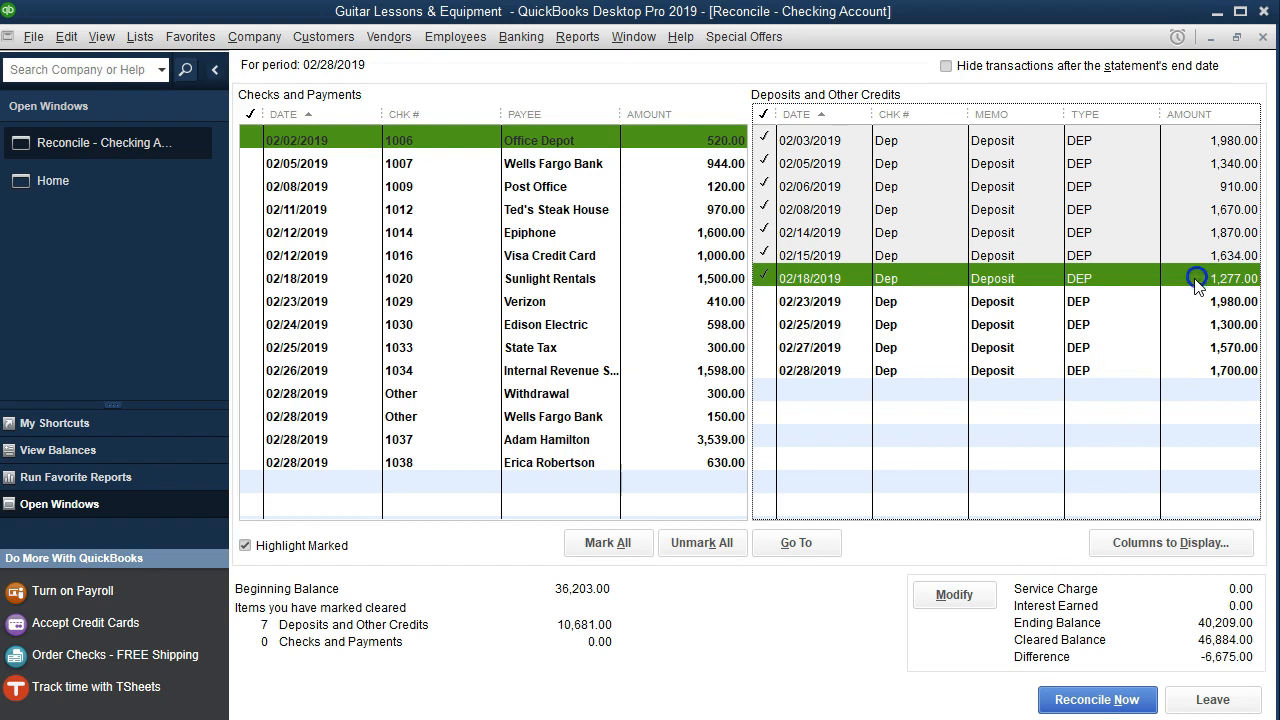
pyautogui.hotkey('alt', 'Tab')
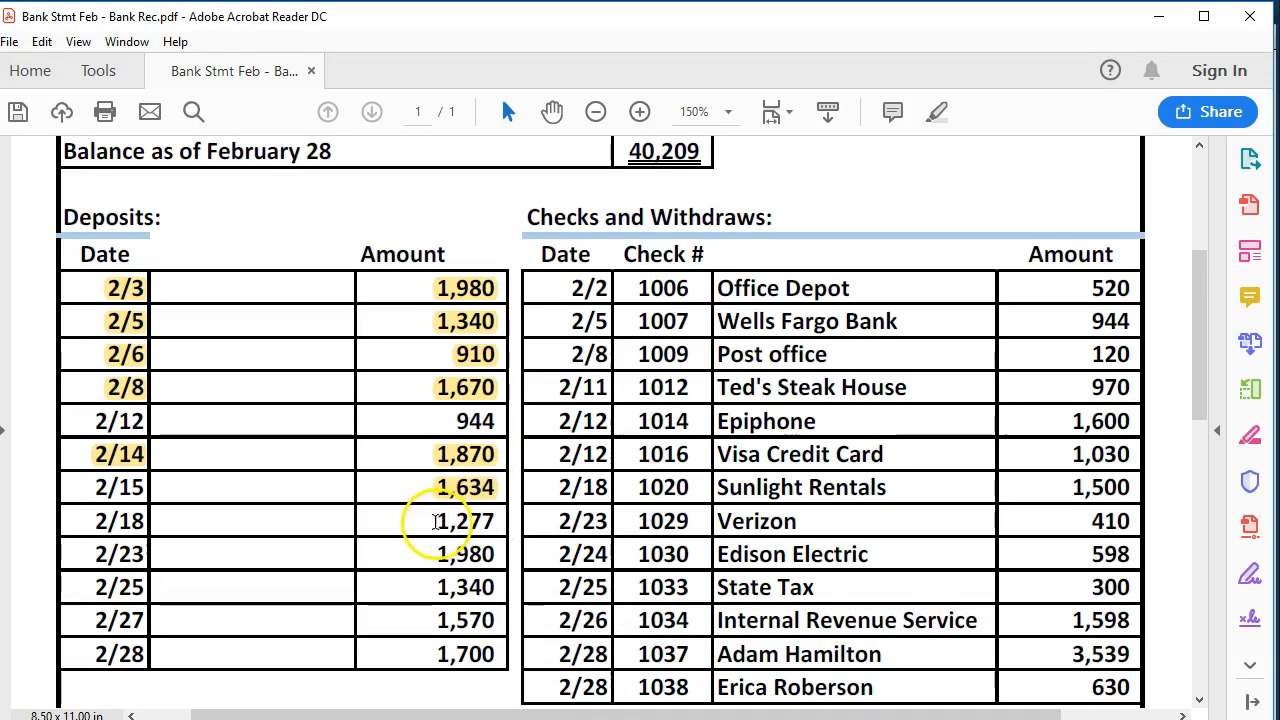
pyautogui.moveTo(434, 524); pyautogui.dragTo(474, 535)
pyautogui.rightClick(502, 532)
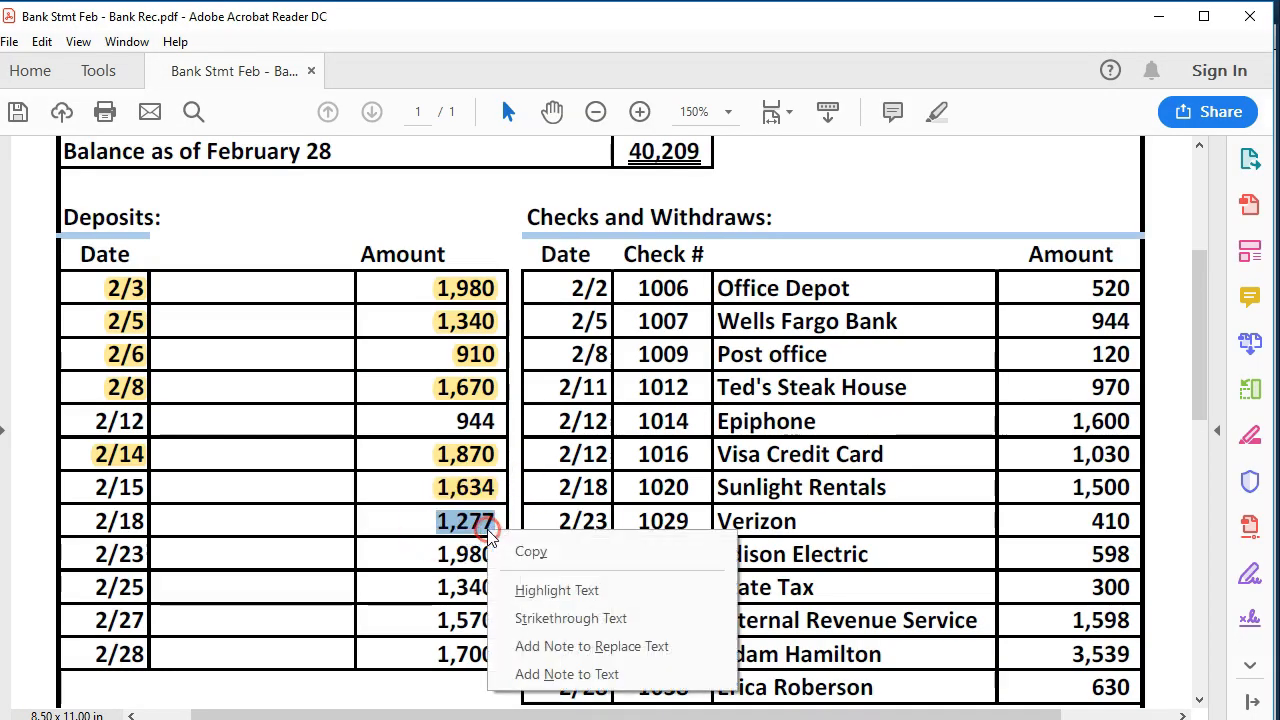
pyautogui.click(545, 587)
# - Clear the 02/23 1,980.00 deposit and highlight 1,980 on the statement
pyautogui.hotkey('alt', 'Tab')
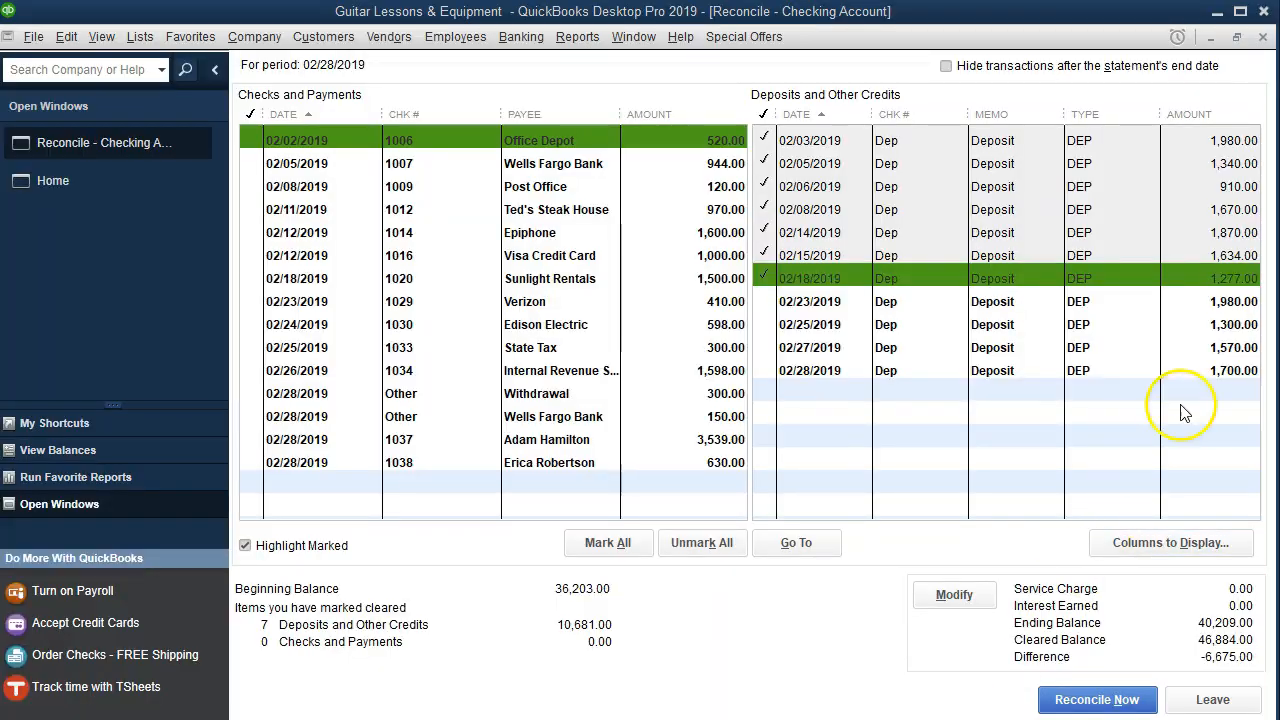
pyautogui.click(1216, 298)
pyautogui.hotkey('alt', 'Tab')
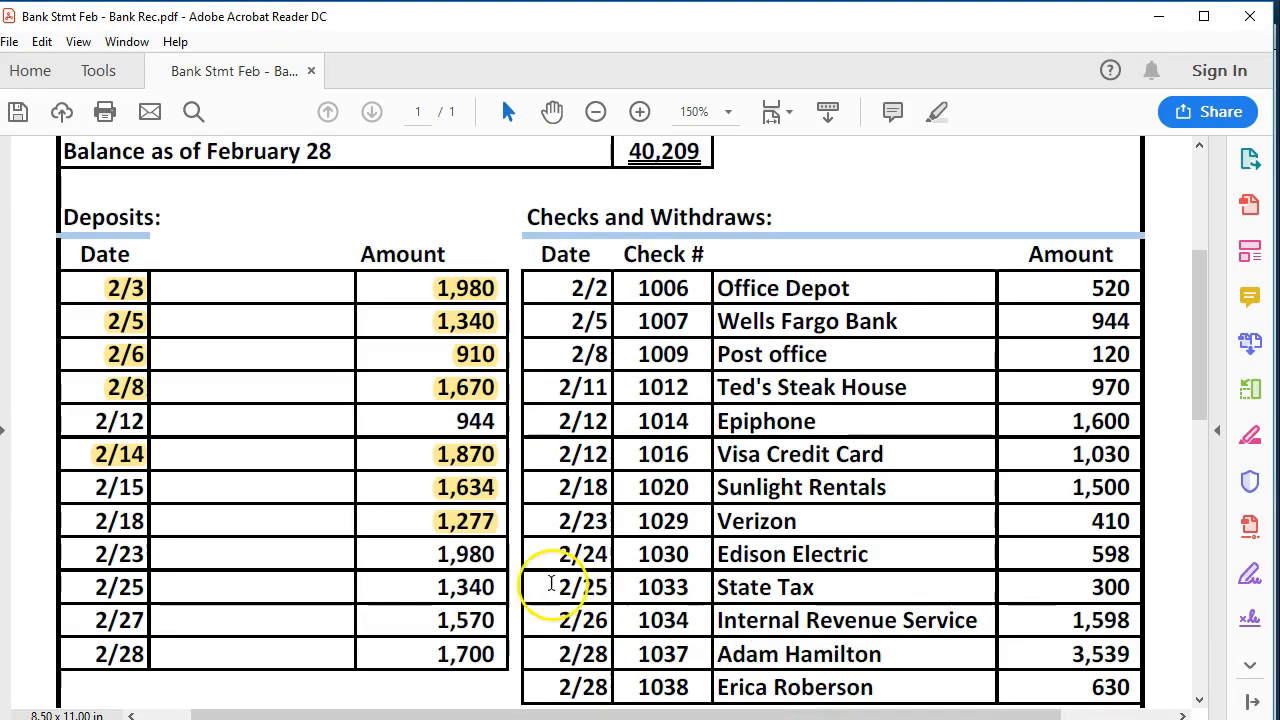
pyautogui.moveTo(435, 558); pyautogui.dragTo(487, 570)
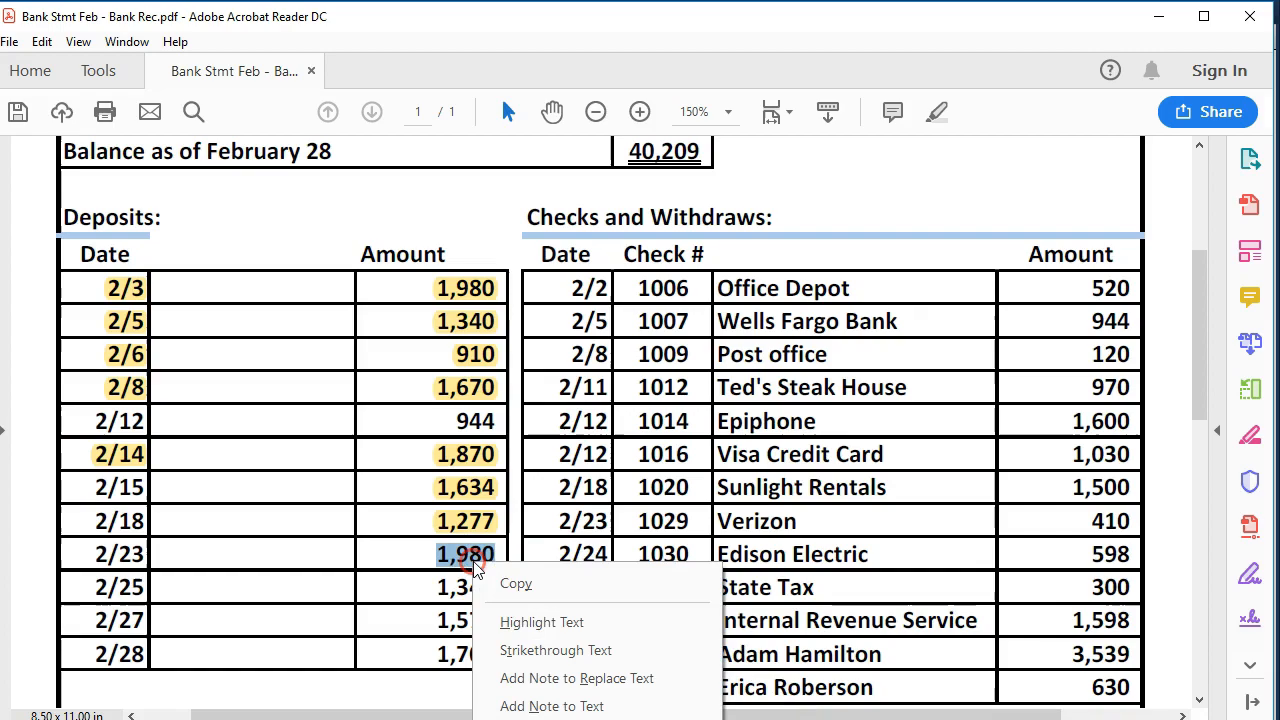
pyautogui.click(529, 616)
# - Clear the 02/27 1,570.00 deposit and highlight 1,570 on the statement
pyautogui.hotkey('alt', 'Tab')
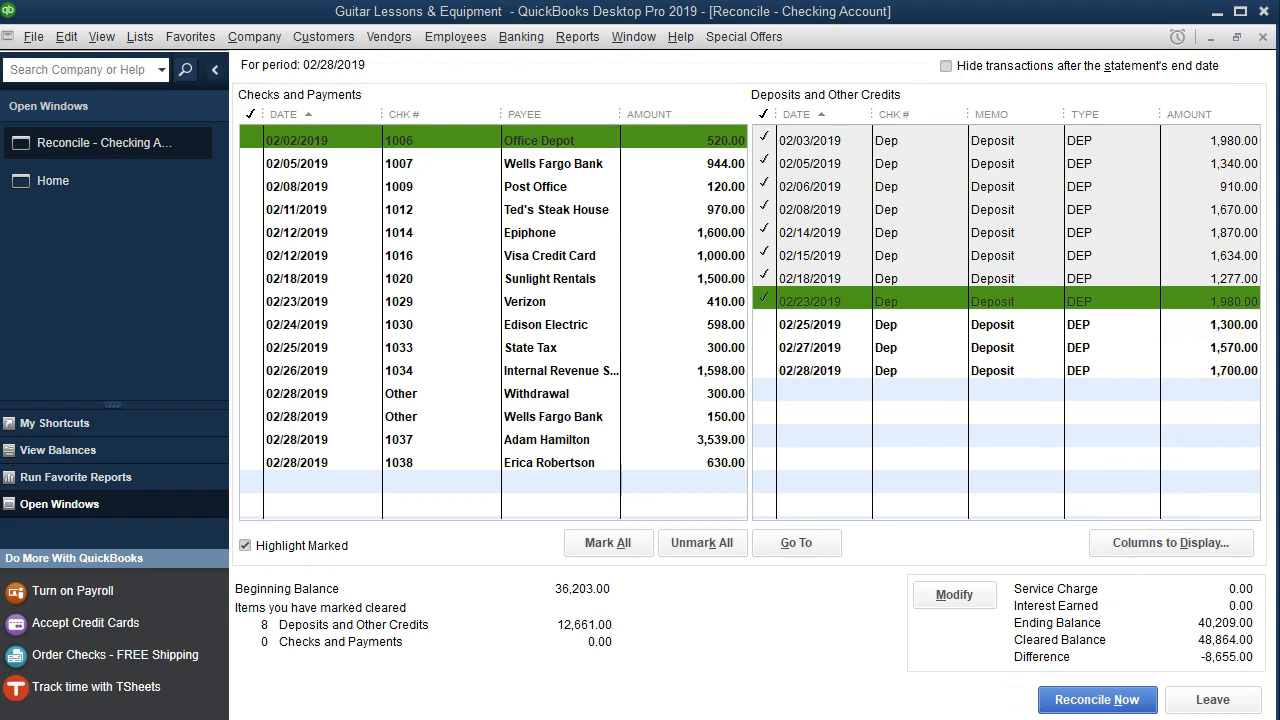
pyautogui.hotkey('alt', 'Tab')
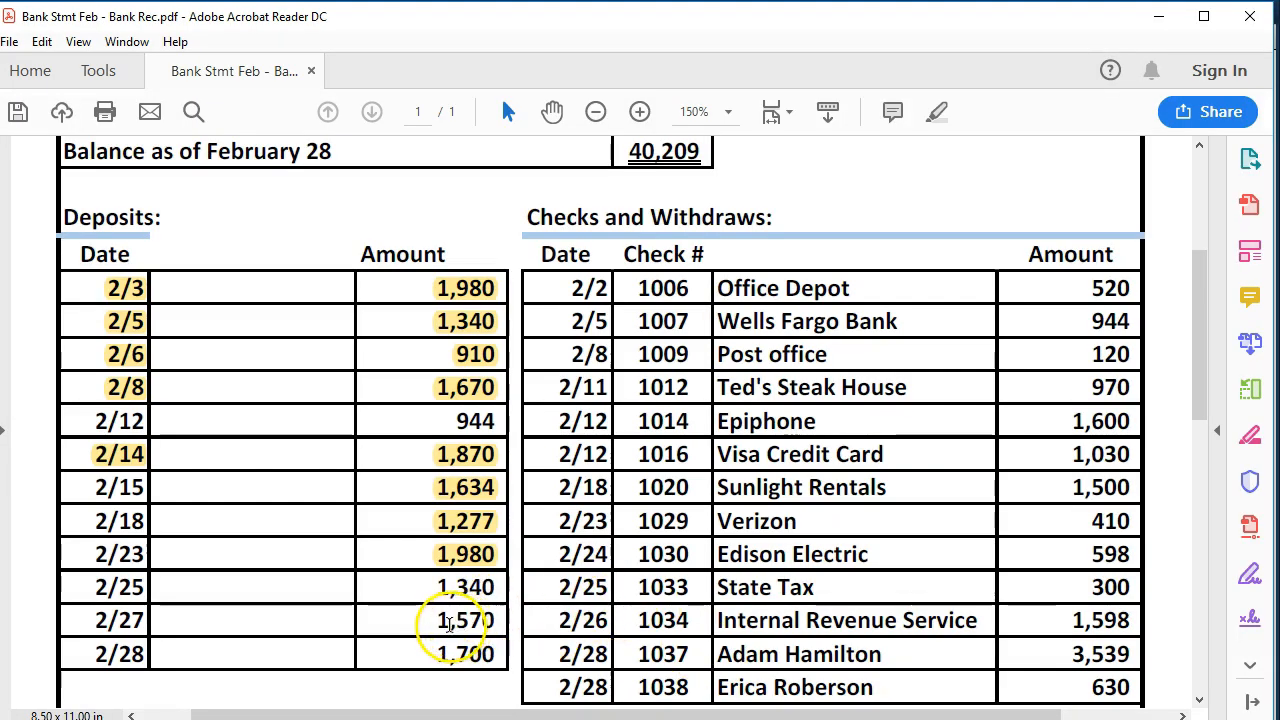
pyautogui.click(908, 718)
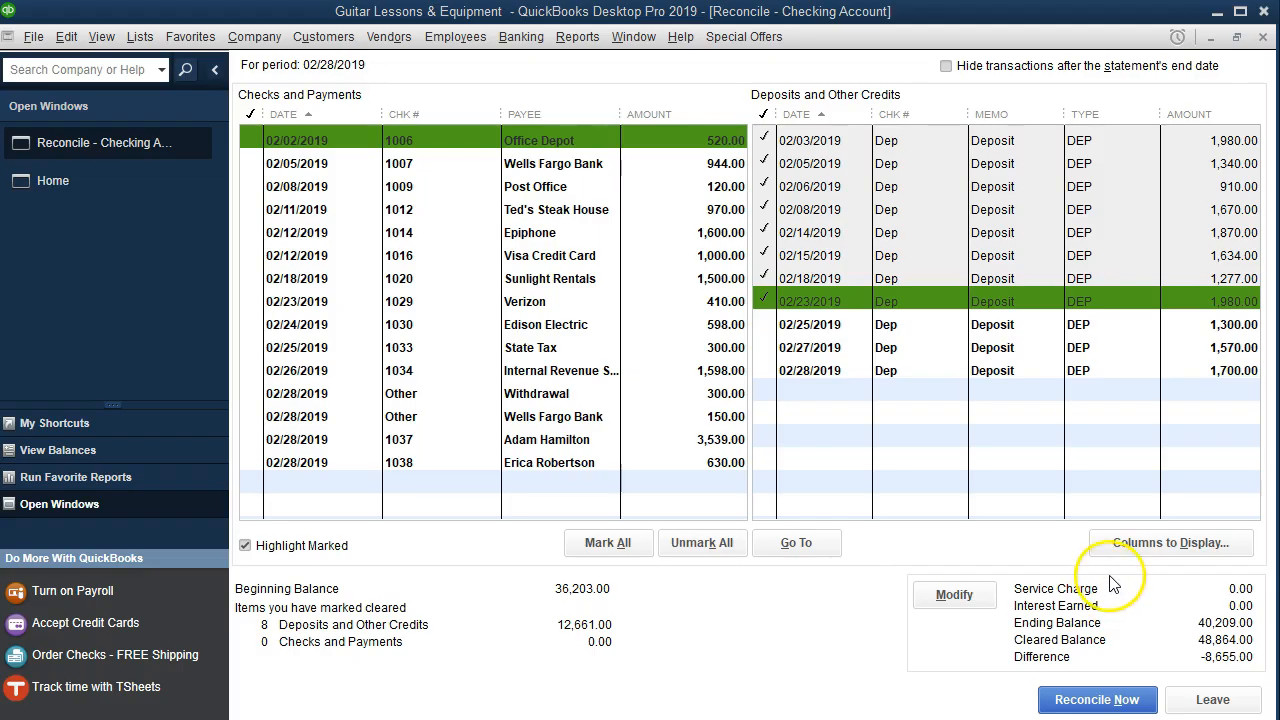
pyautogui.click(1196, 349)
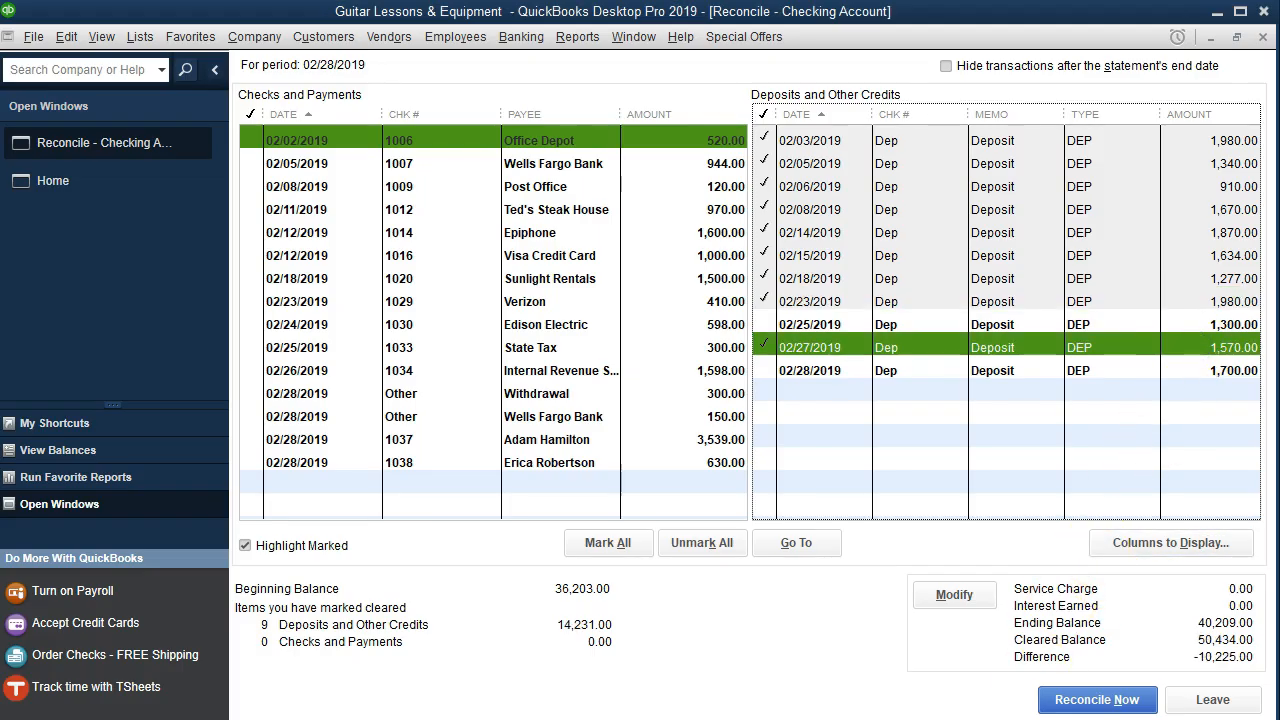
pyautogui.moveTo(906, 716)
pyautogui.click(906, 680)
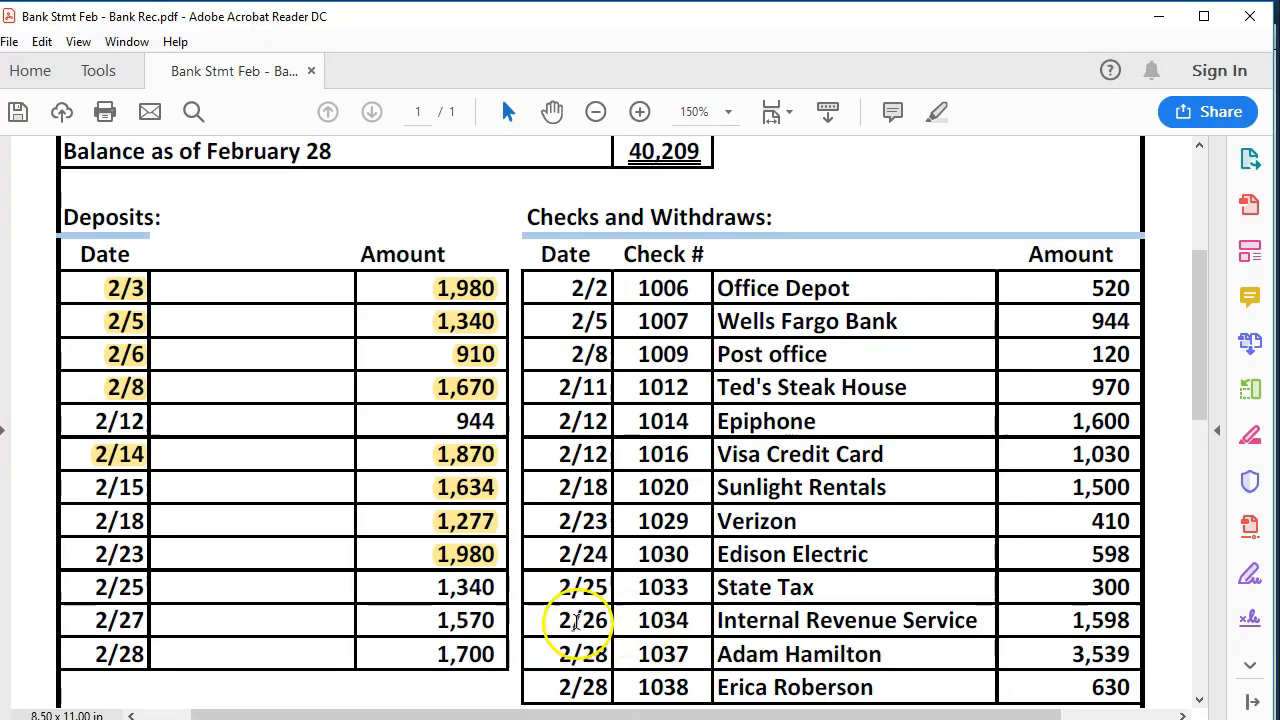
pyautogui.moveTo(431, 624); pyautogui.dragTo(508, 620)
pyautogui.rightClick(490, 628)
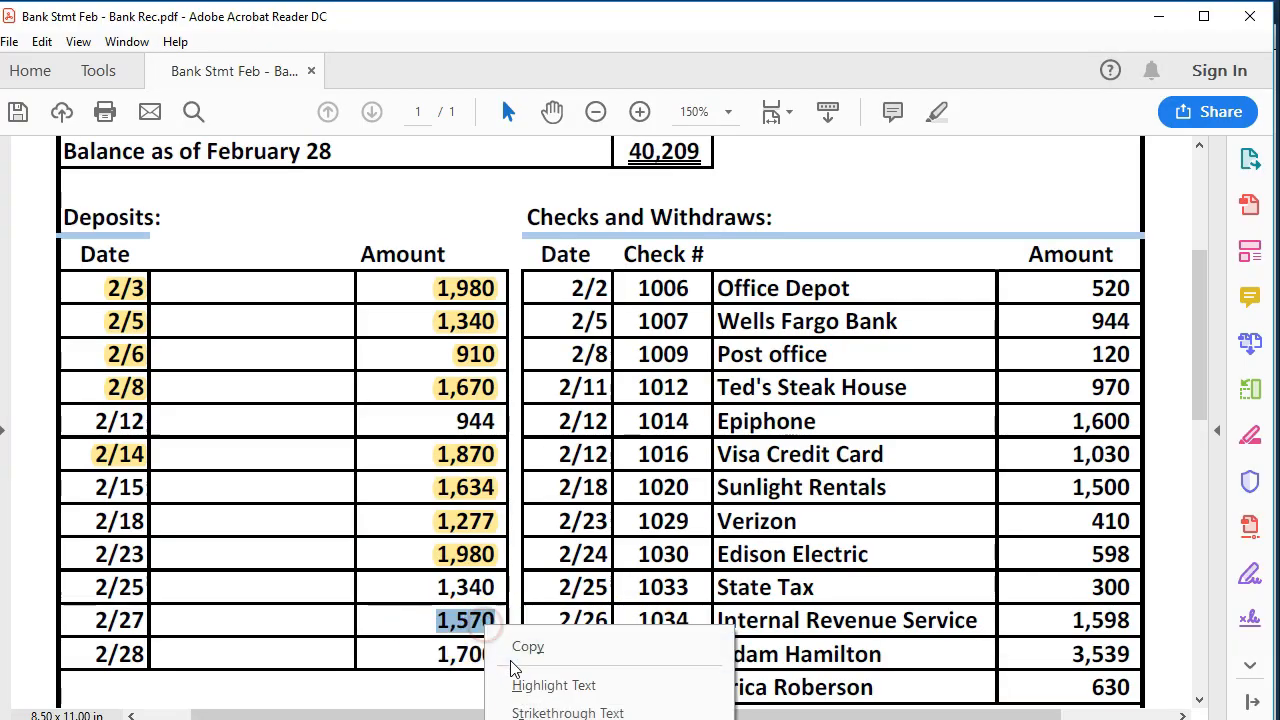
pyautogui.click(519, 686)
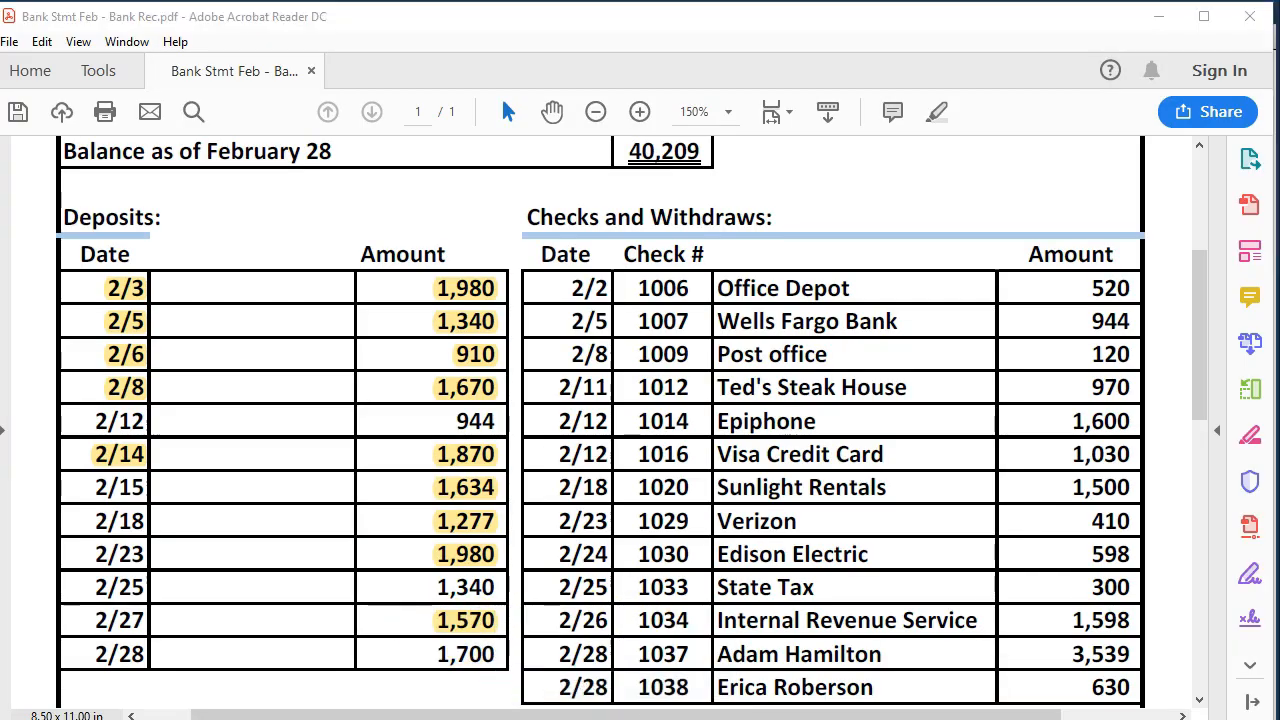
# - Clear the 02/28 1,700.00 deposit and highlight 1,700 on the statement
pyautogui.hotkey('alt', 'Tab')
pyautogui.click(1215, 370)
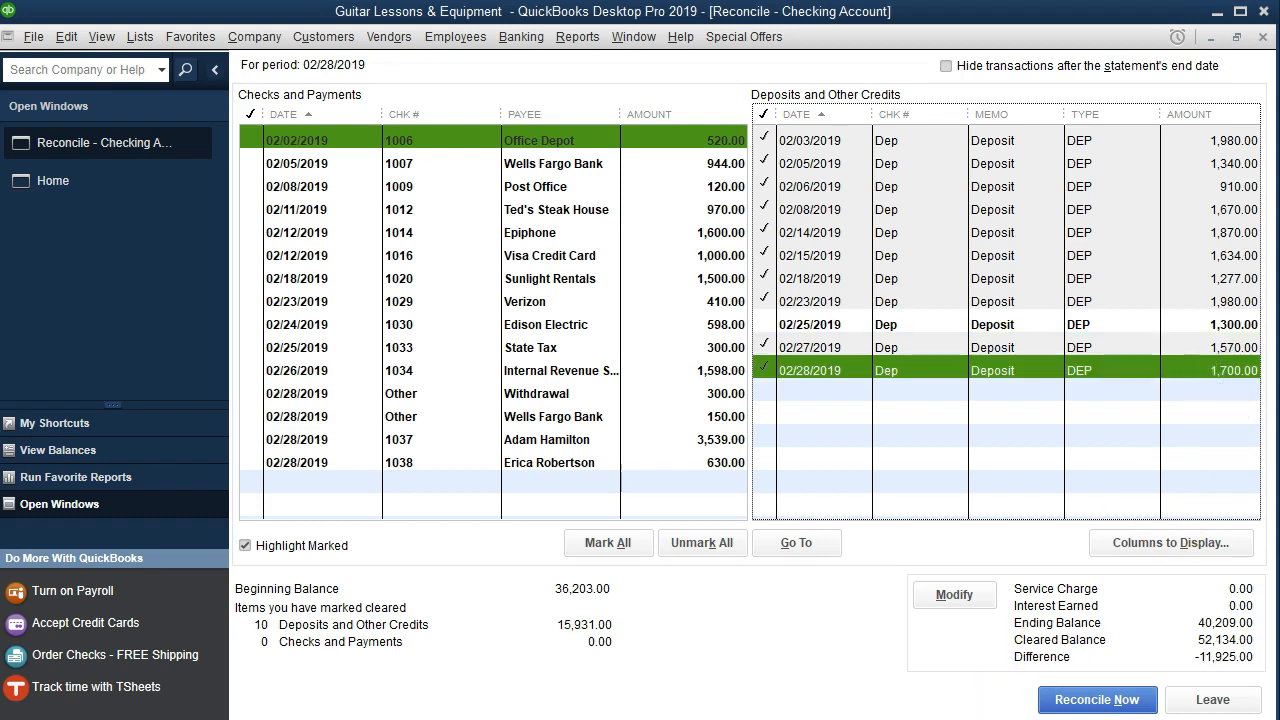
pyautogui.hotkey('alt', 'Tab')
pyautogui.moveTo(437, 655); pyautogui.dragTo(500, 654)
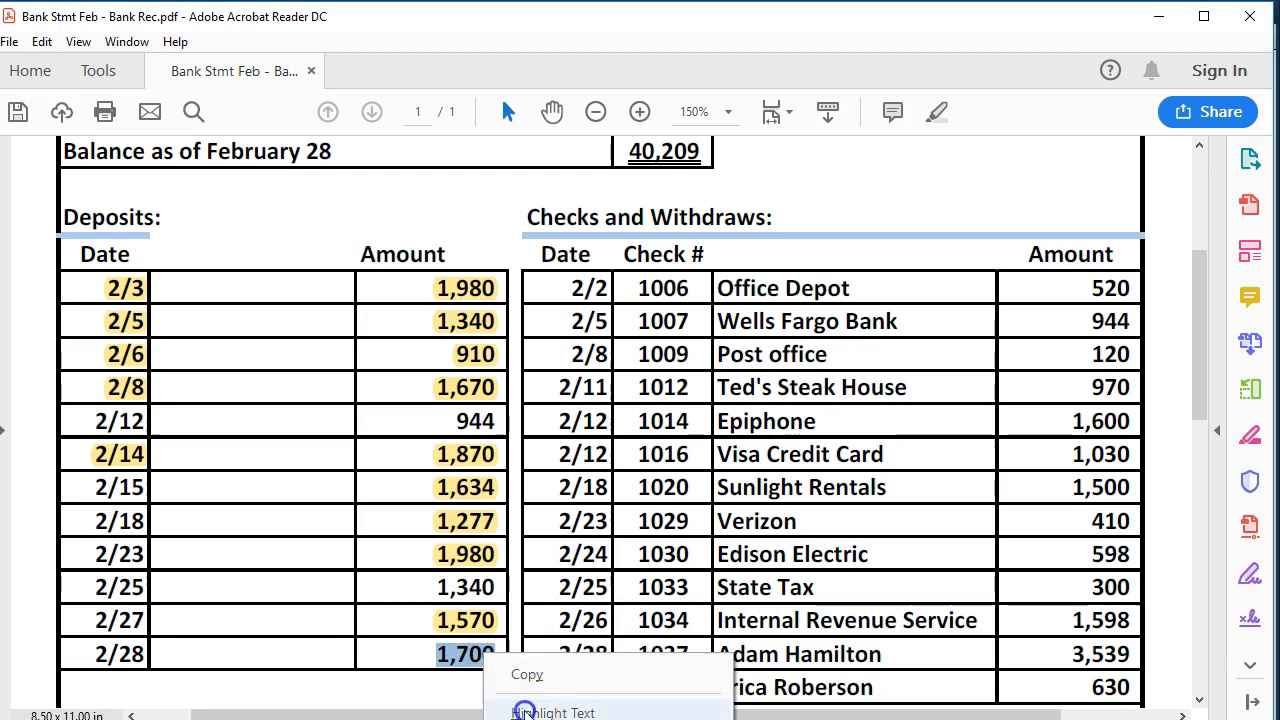
pyautogui.click(523, 708)
pyautogui.hotkey('alt', 'Tab')
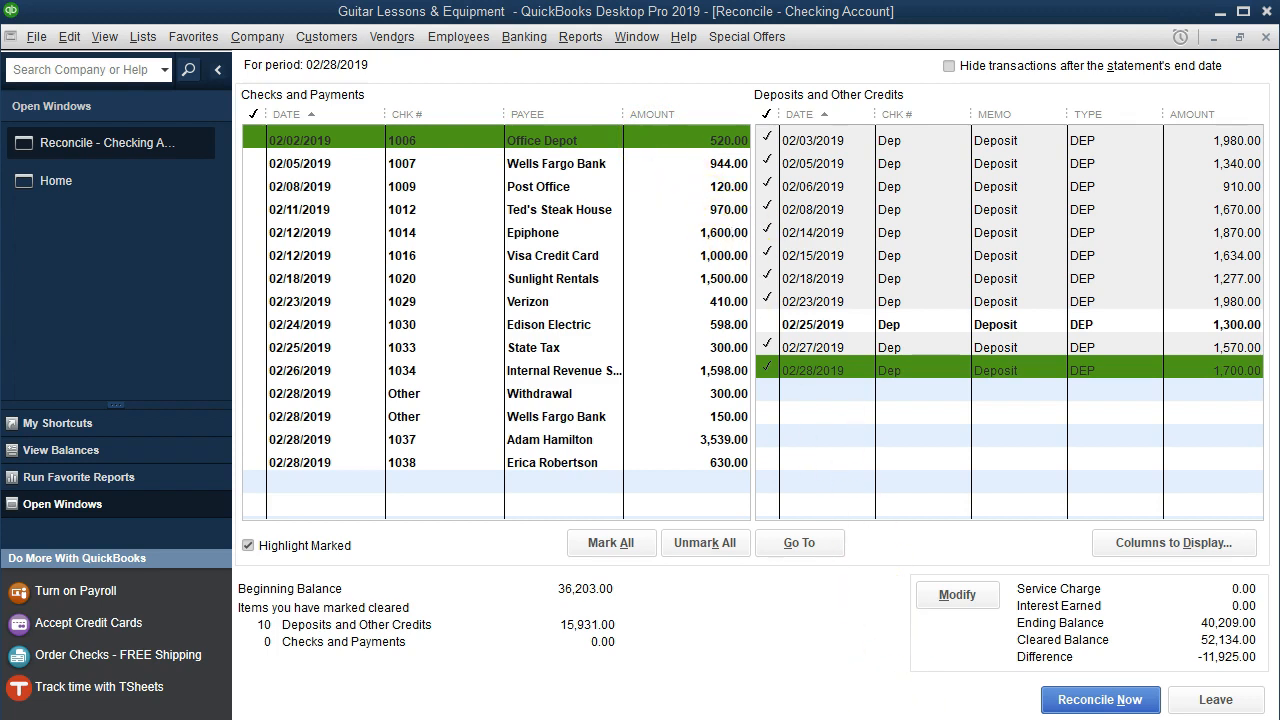
# - Clear checks 1006 (Office Depot, 520) and 1007 (Wells Fargo Bank, 944) and highlight both amounts on the statement
pyautogui.click(911, 700)
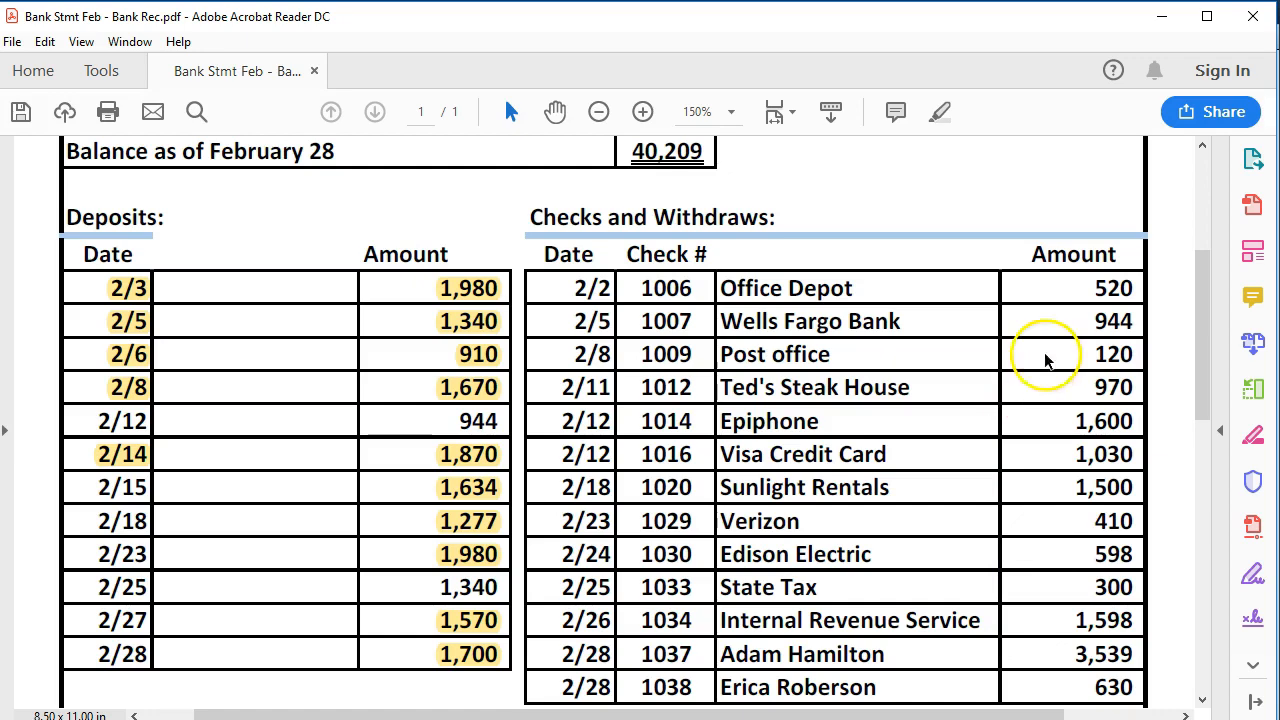
pyautogui.click(860, 718)
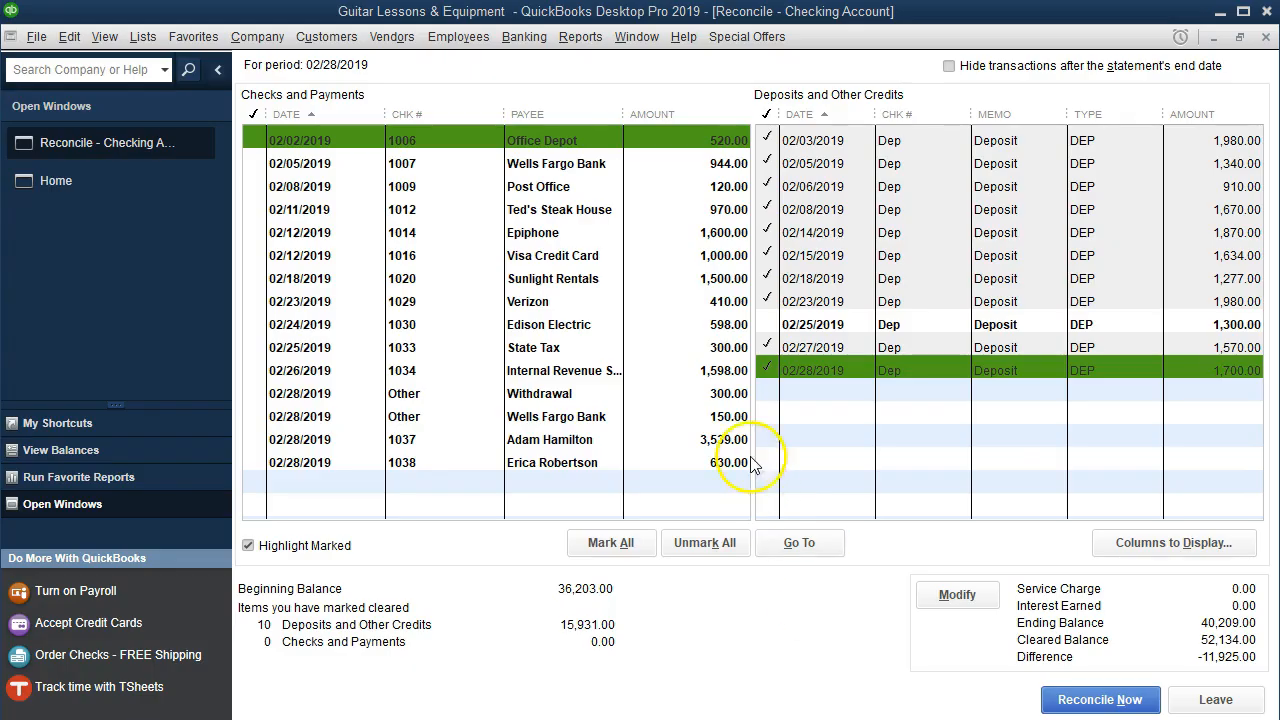
pyautogui.click(693, 145)
pyautogui.click(911, 718)
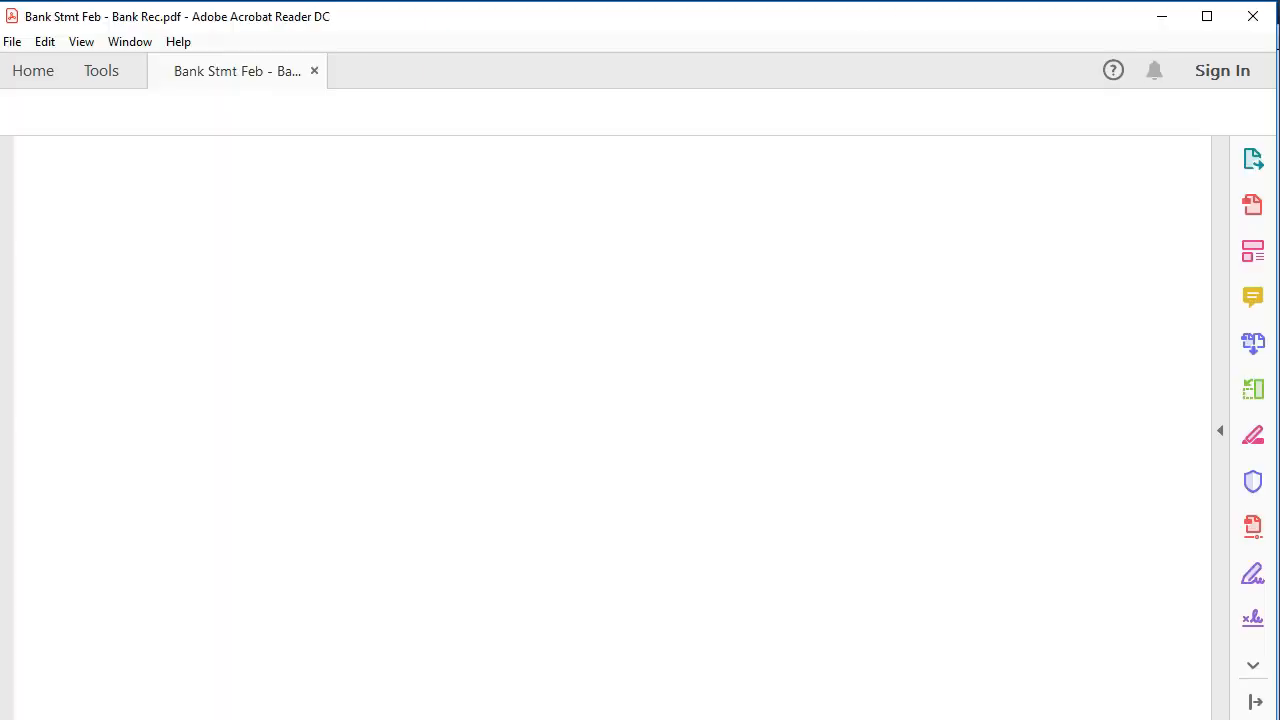
pyautogui.moveTo(1064, 291); pyautogui.dragTo(1131, 282)
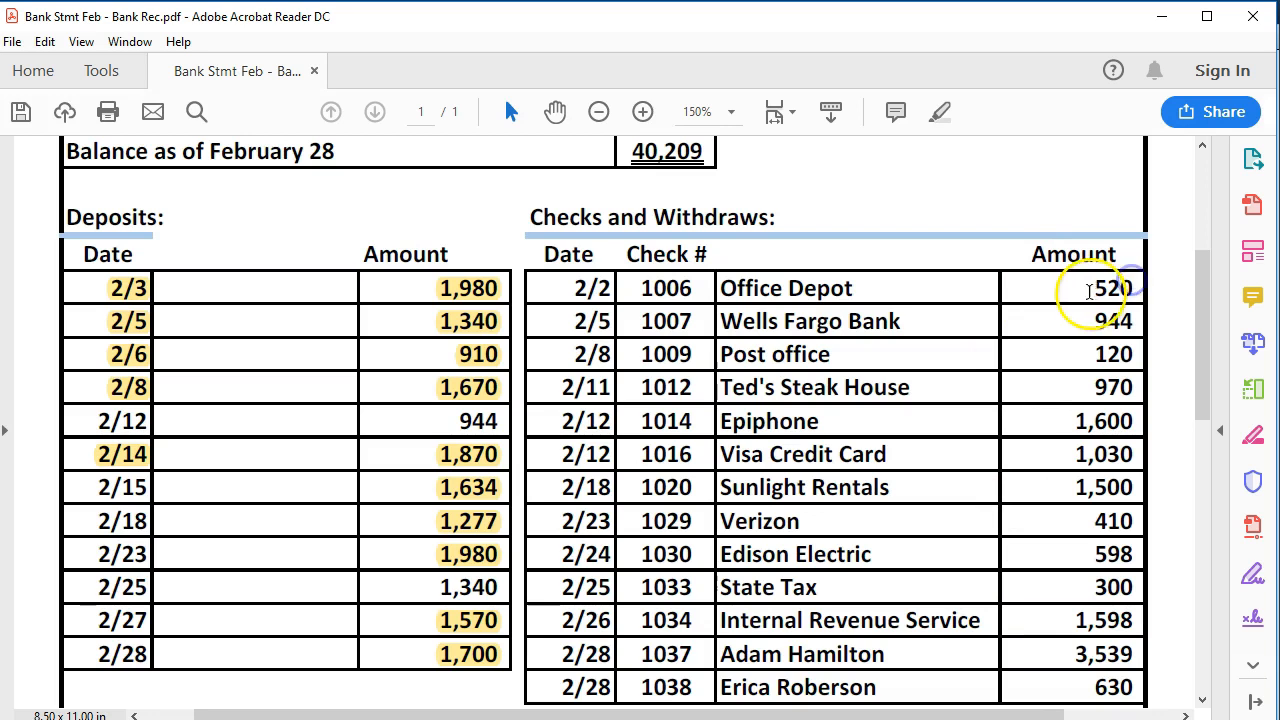
pyautogui.rightClick(1128, 292)
pyautogui.click(1133, 366)
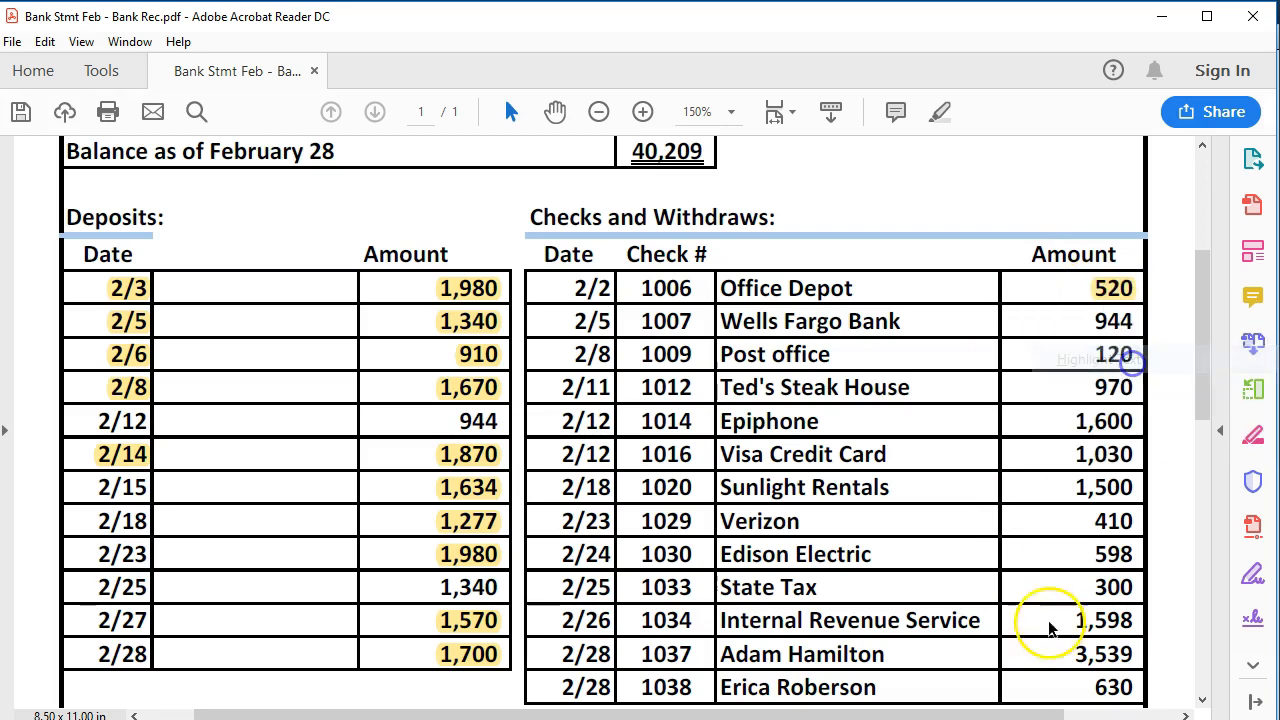
pyautogui.click(900, 718)
pyautogui.click(730, 163)
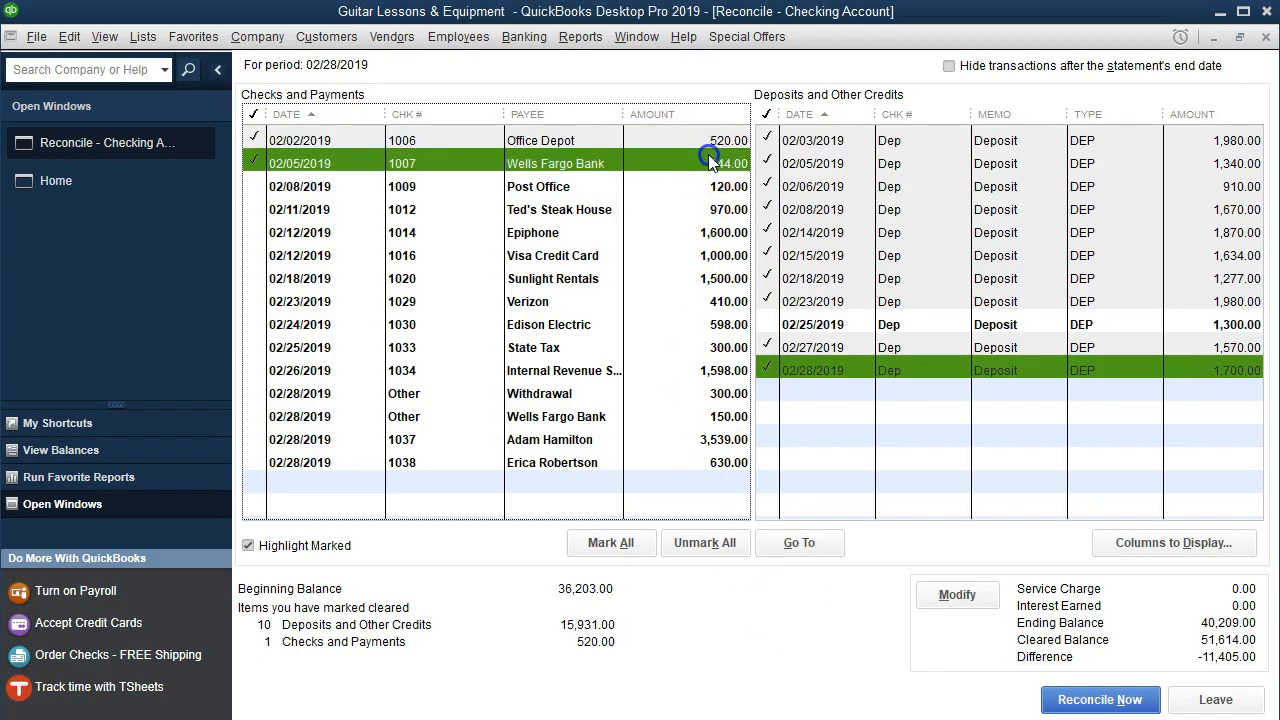
pyautogui.click(911, 718)
pyautogui.moveTo(1092, 321); pyautogui.dragTo(1128, 321)
pyautogui.rightClick(1118, 325)
pyautogui.click(1135, 368)
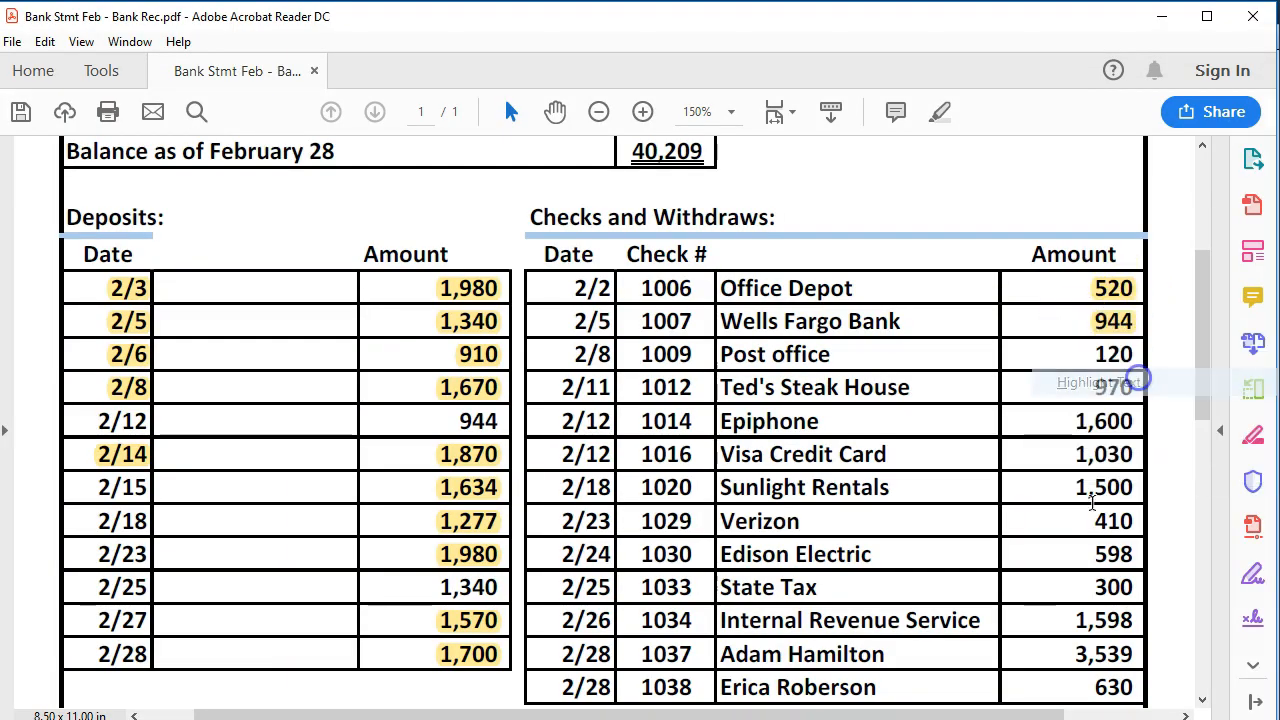
# - Clear check 1009 (Post Office, 120) and Ted's Steak House 970.00, highlighting both amounts in the PDF
pyautogui.click(900, 718)
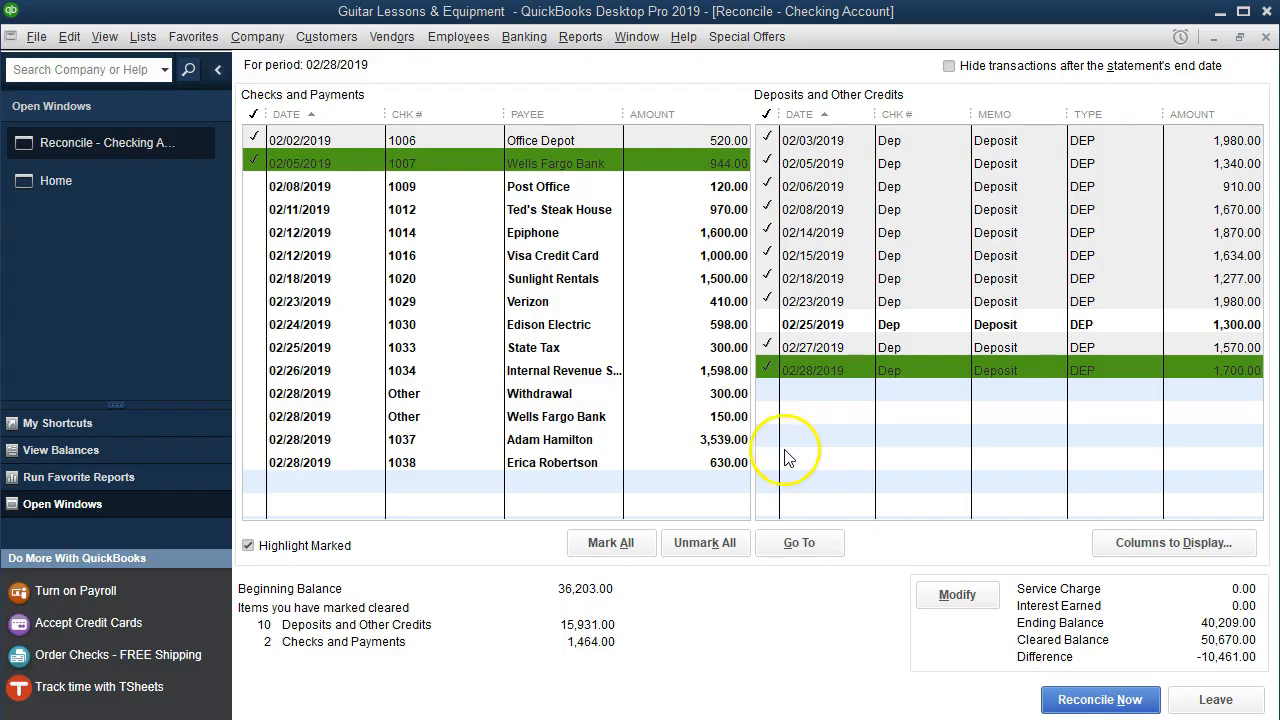
pyautogui.click(715, 186)
pyautogui.hotkey('alt', 'Tab')
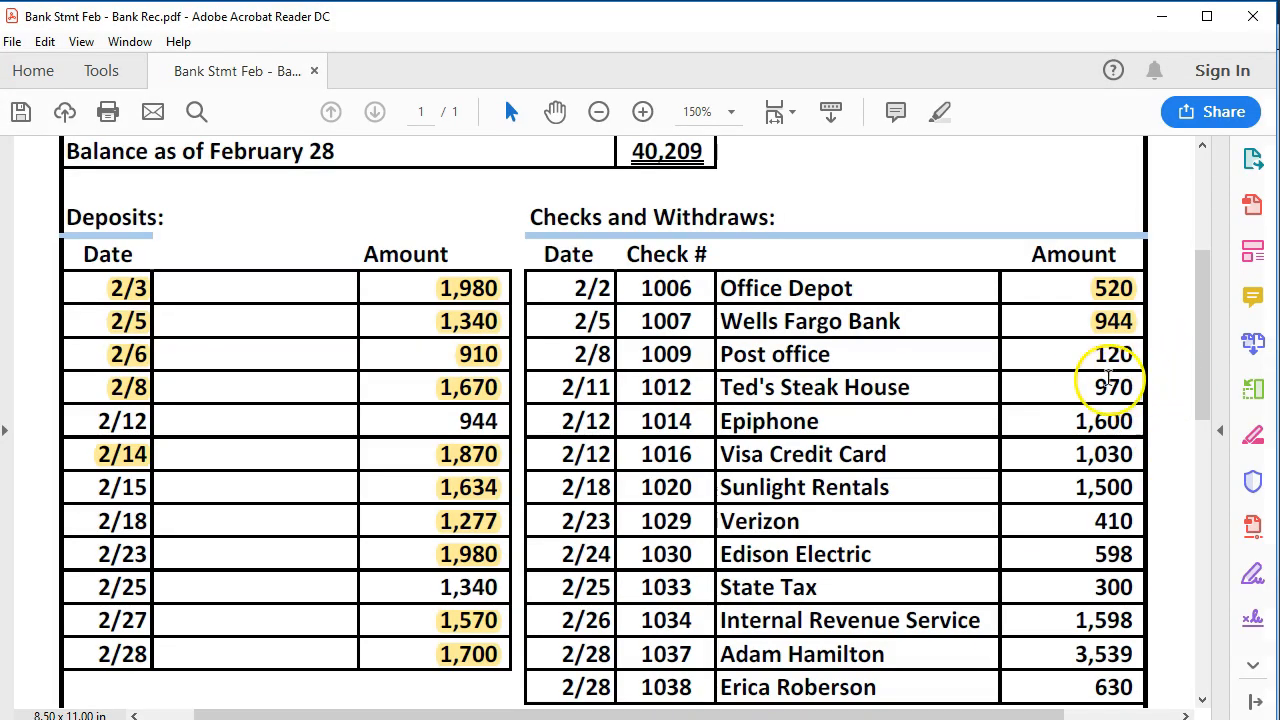
pyautogui.moveTo(1094, 355); pyautogui.dragTo(1136, 357)
pyautogui.rightClick(1126, 366)
pyautogui.click(1118, 414)
pyautogui.hotkey('alt', 'Tab')
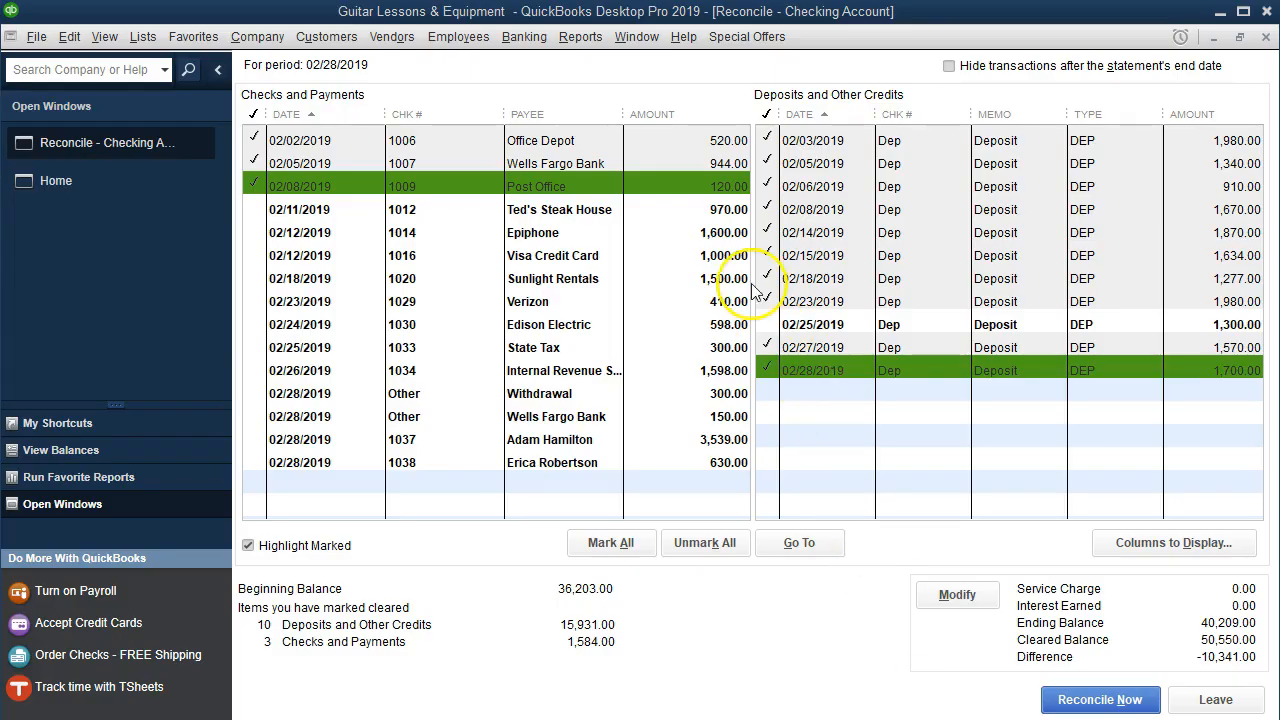
pyautogui.click(720, 209)
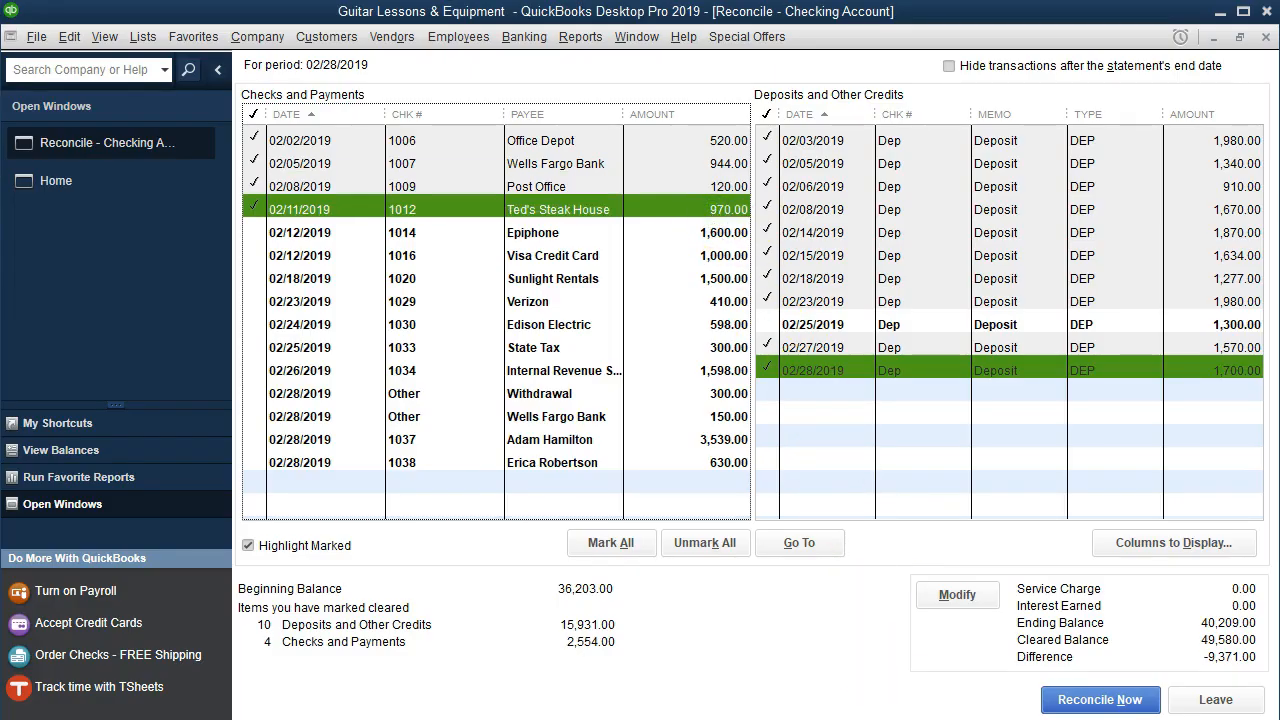
pyautogui.hotkey('alt', 'Tab')
pyautogui.moveTo(1096, 388); pyautogui.dragTo(1124, 389)
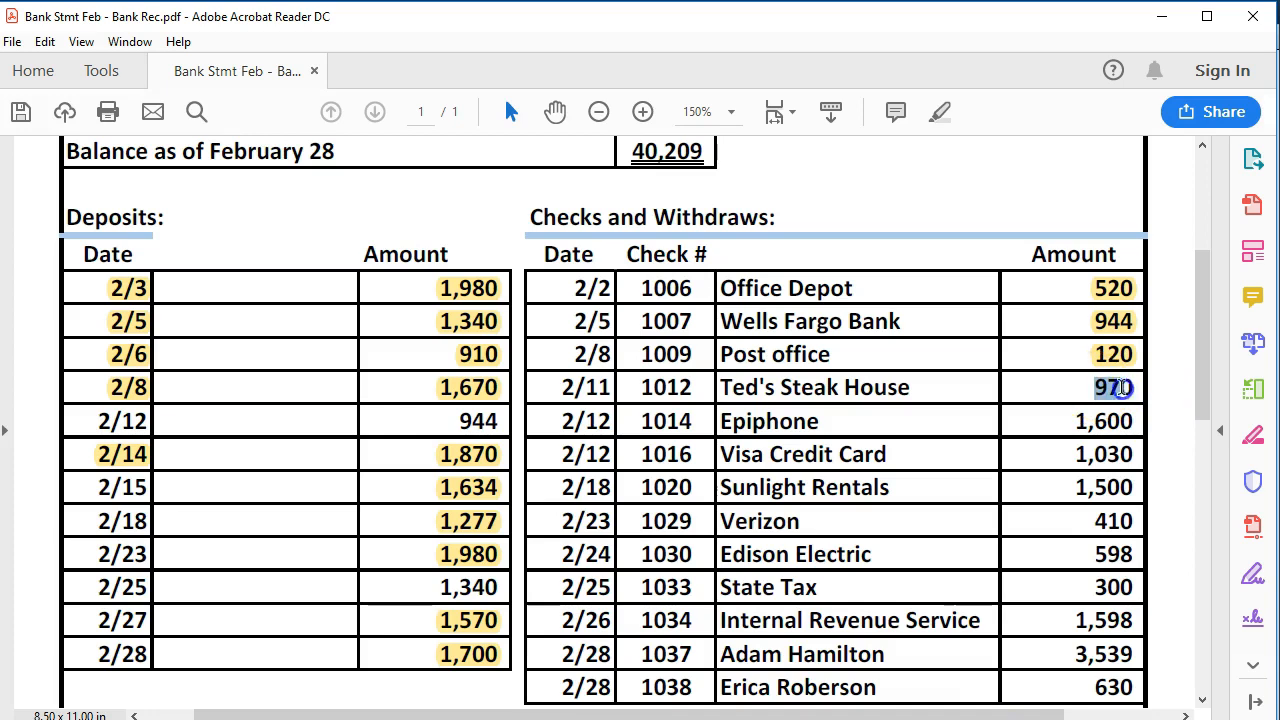
pyautogui.rightClick(1124, 396)
pyautogui.click(1122, 456)
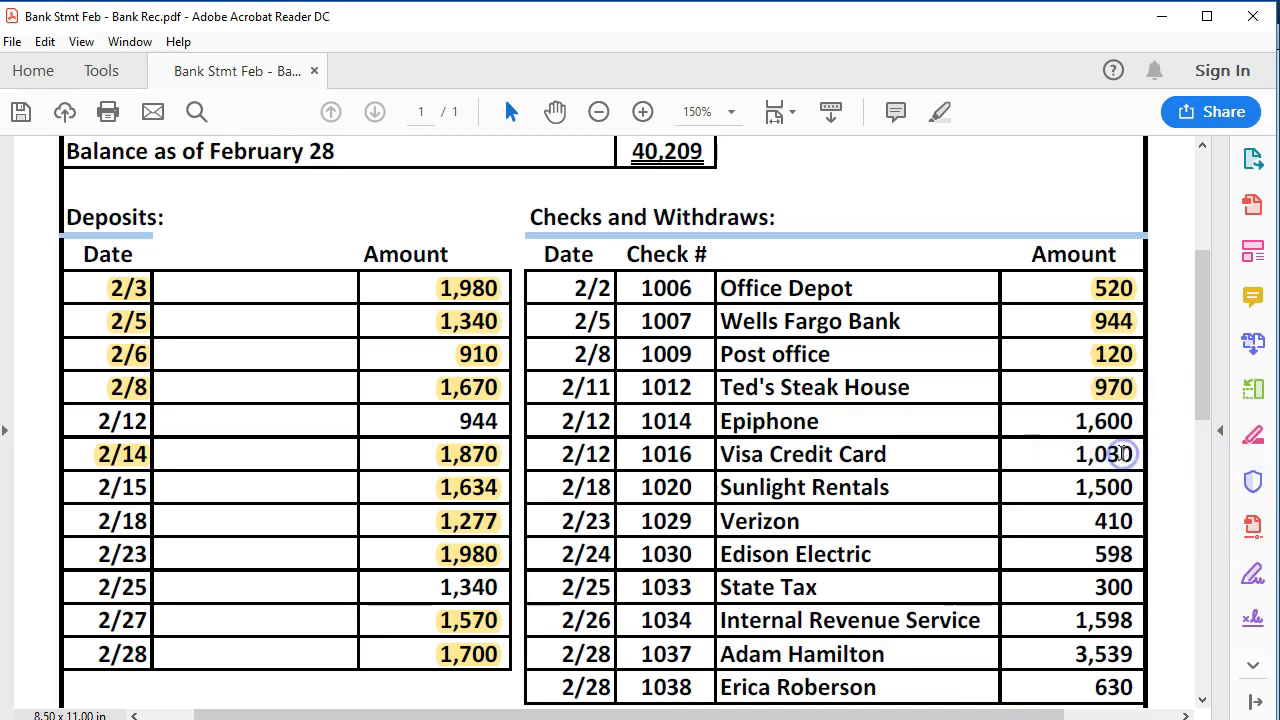
# - Clear the Epiphone 1,600.00 check and highlight 1,600 on the bank statement
pyautogui.hotkey('alt', 'Tab')
pyautogui.click(724, 232)
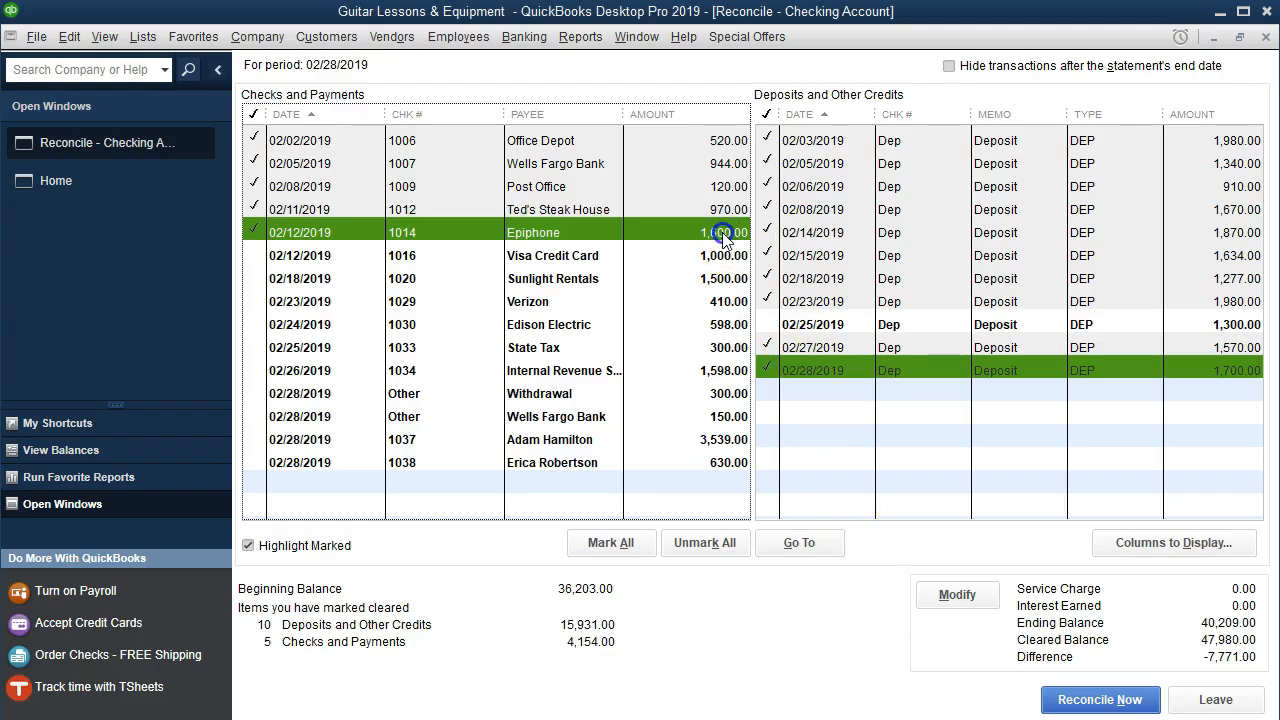
pyautogui.hotkey('alt', 'Tab')
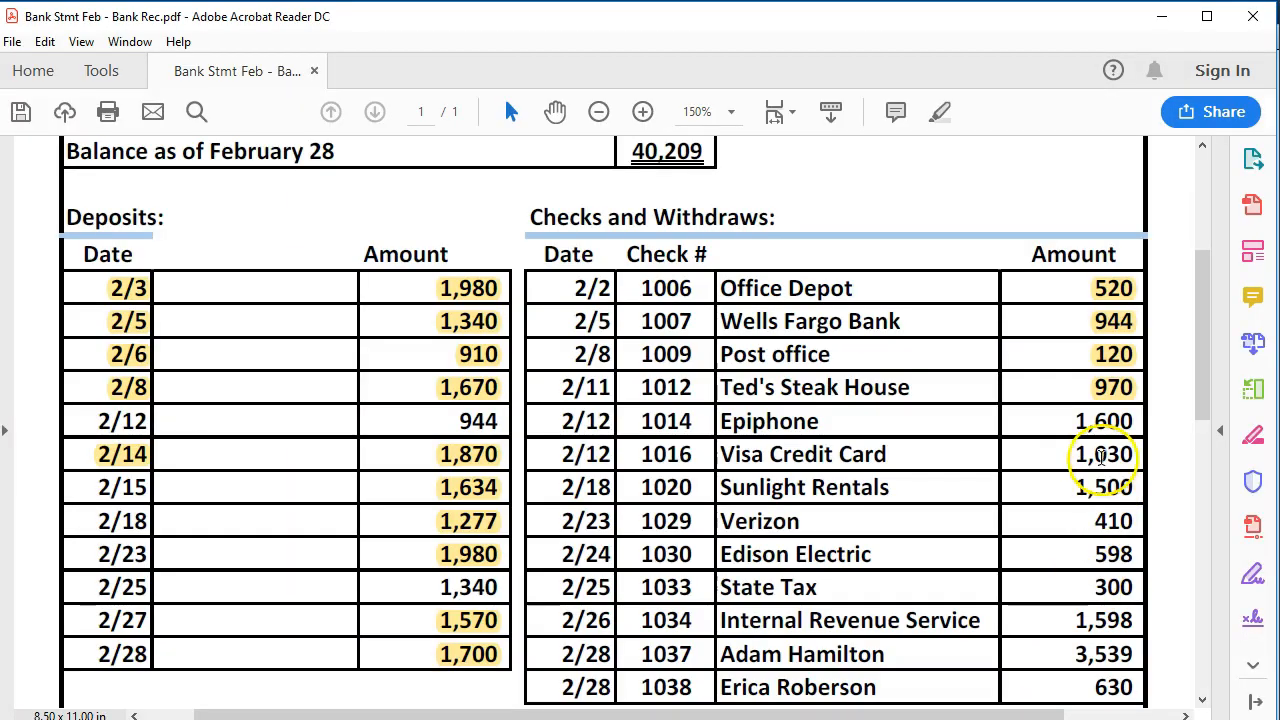
pyautogui.moveTo(1076, 425); pyautogui.dragTo(1140, 424)
pyautogui.rightClick(1145, 423)
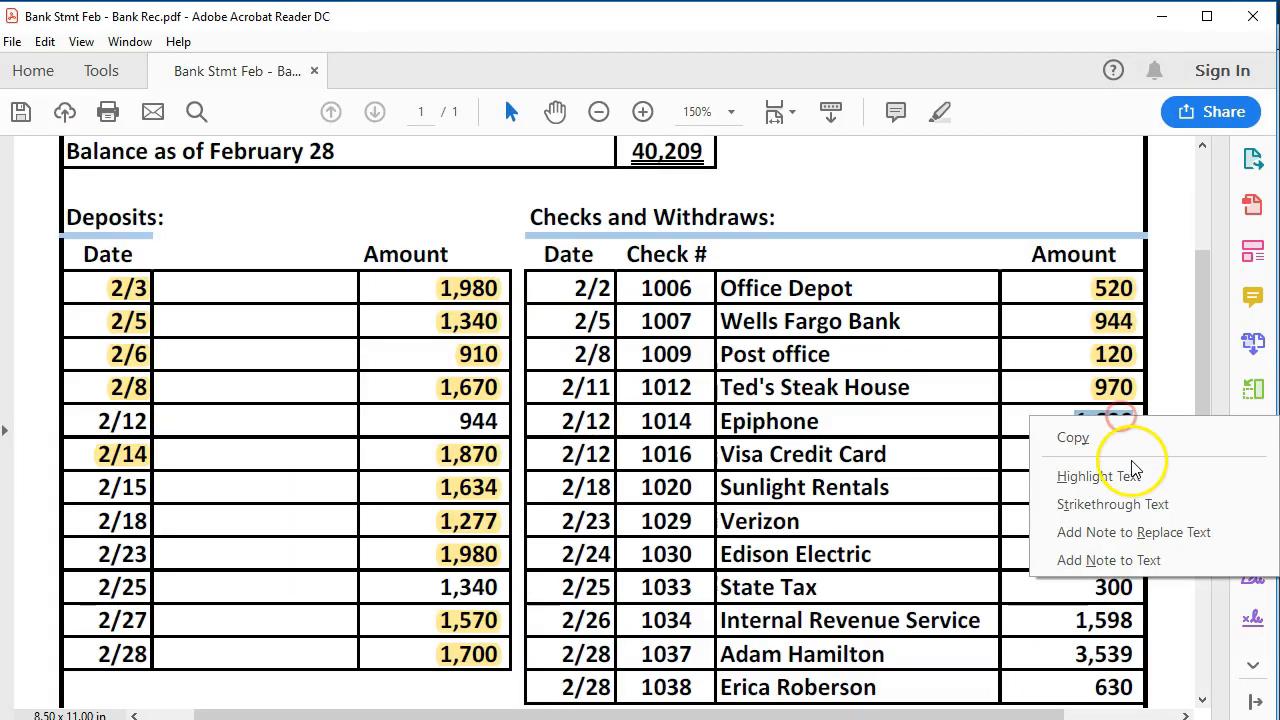
pyautogui.click(1131, 474)
pyautogui.hotkey('alt', 'Tab')
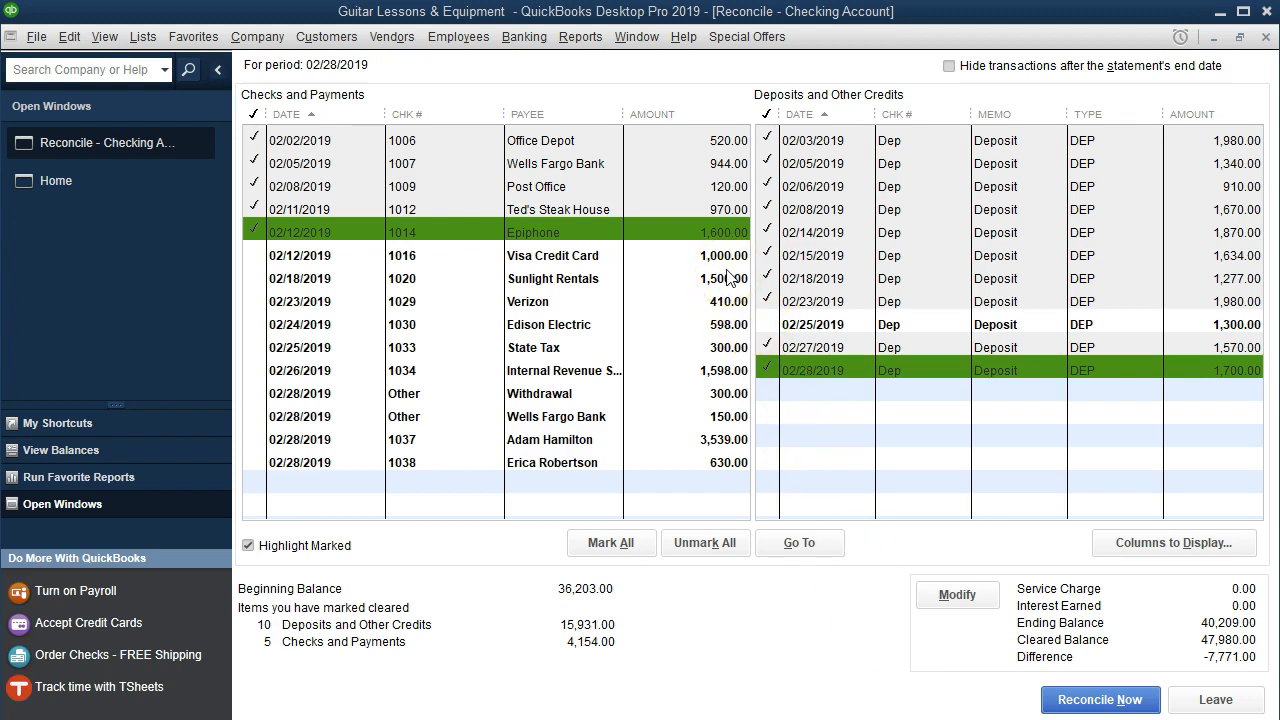
pyautogui.hotkey('alt', 'Tab')
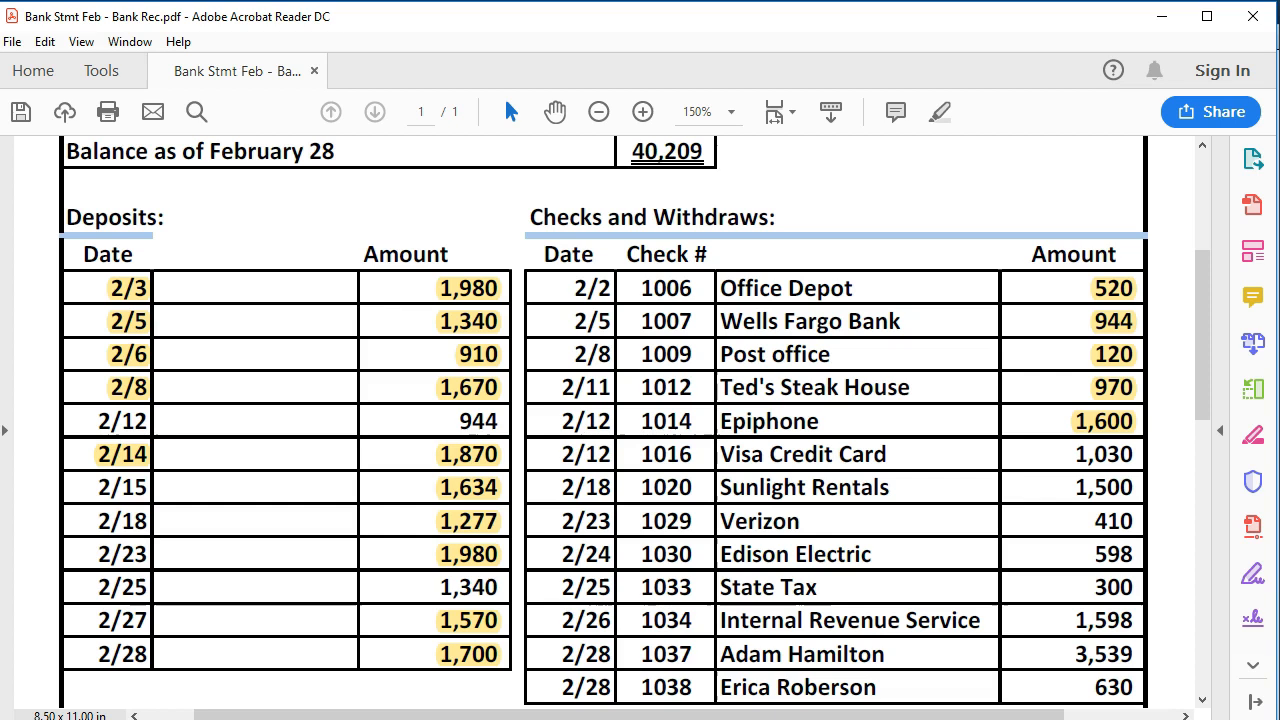
pyautogui.scroll(-1, 908, 648)
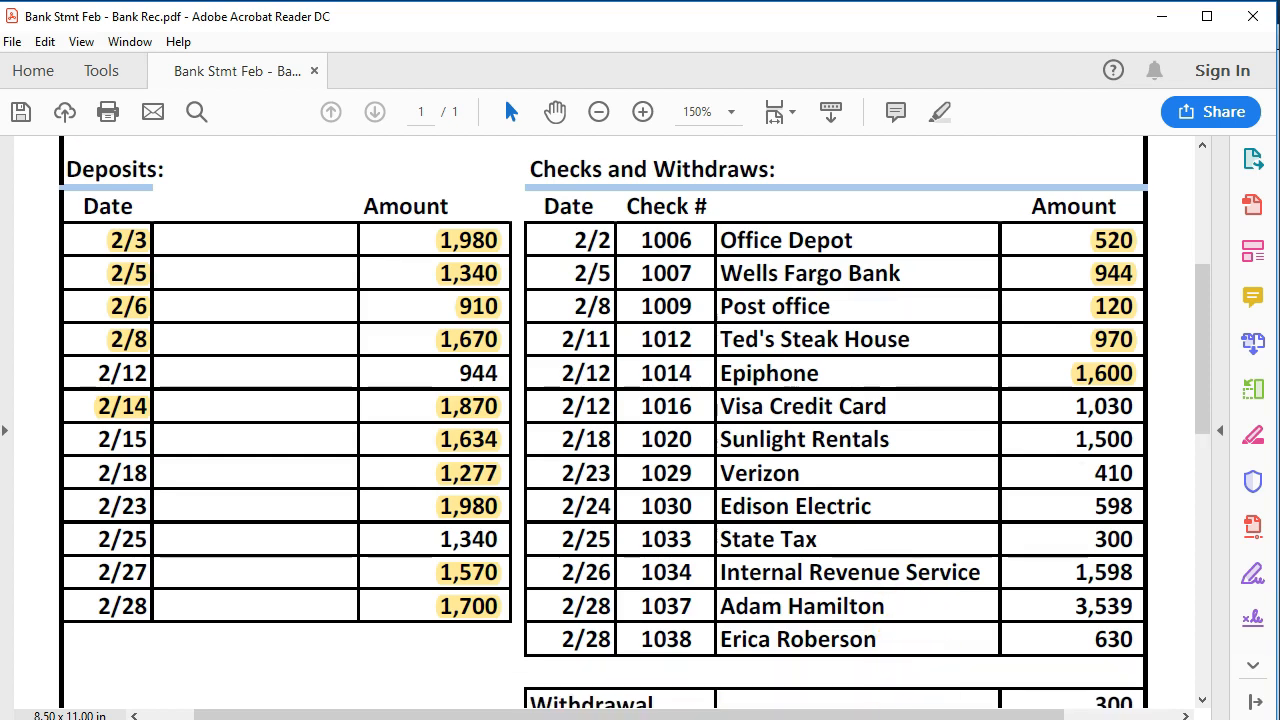
pyautogui.hotkey('alt', 'Tab')
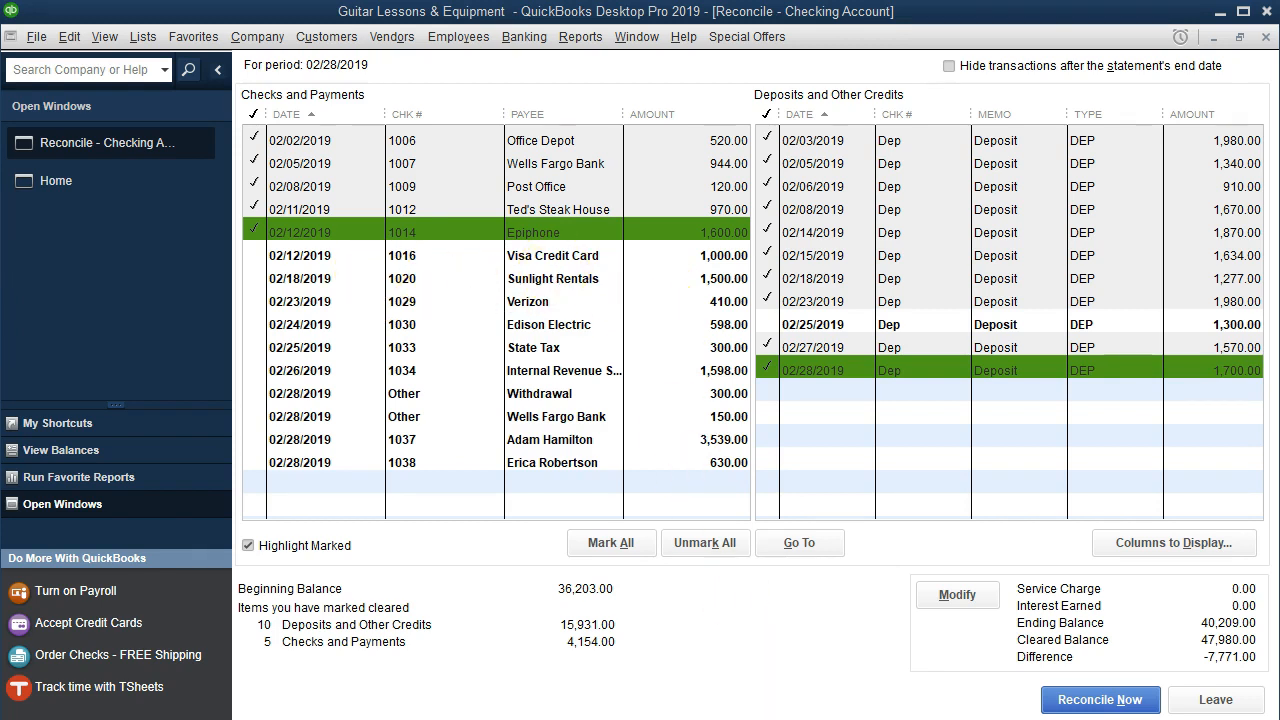
pyautogui.hotkey('alt', 'Tab')
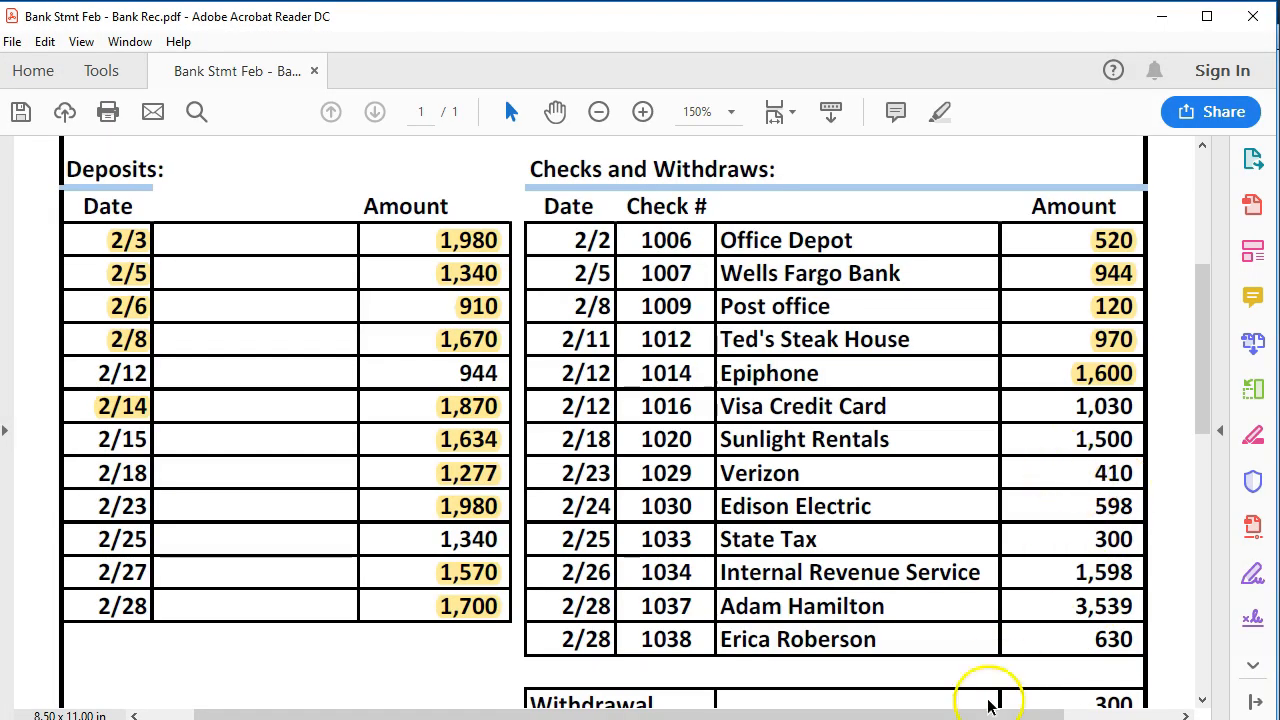
pyautogui.hotkey('alt', 'Tab')
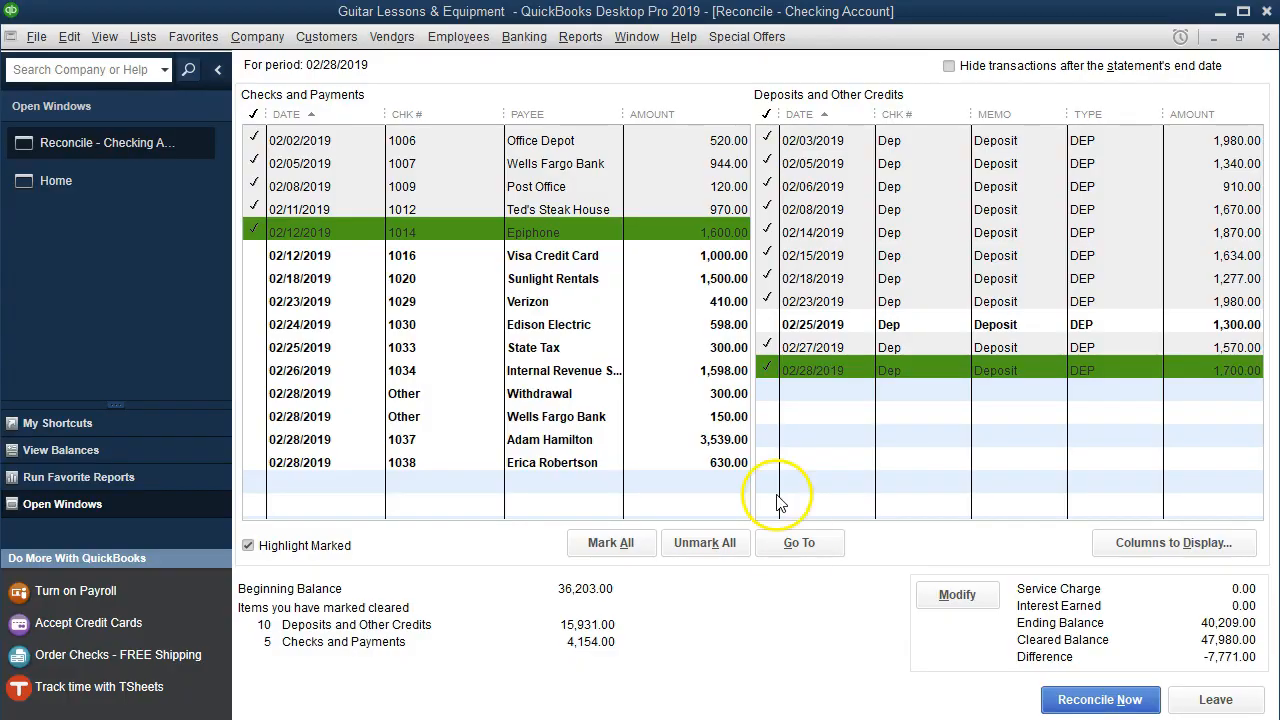
# - Clear the Sunlight Rentals 1,500.00 check, highlight 1,500 in the PDF, then clear the Verizon 410.00 check
pyautogui.click(730, 277)
pyautogui.hotkey('alt', 'Tab')
pyautogui.moveTo(1068, 440); pyautogui.dragTo(1135, 447)
pyautogui.rightClick(1135, 447)
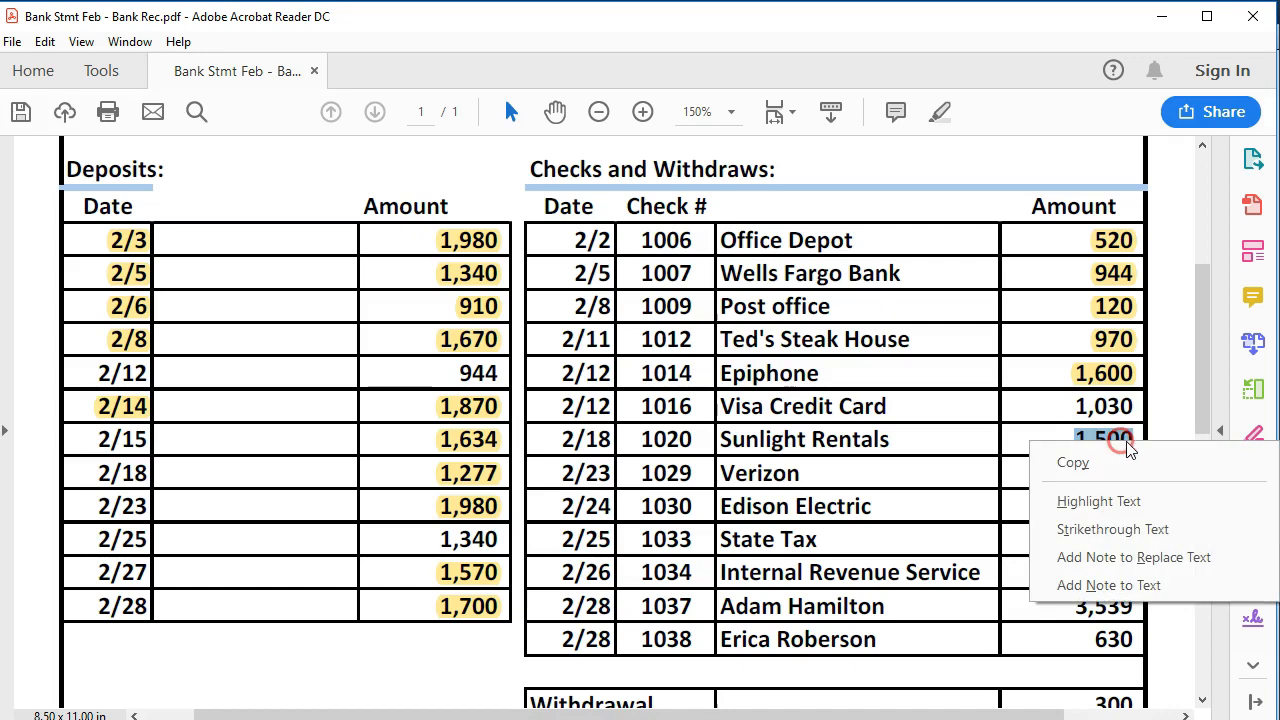
pyautogui.click(1131, 500)
pyautogui.hotkey('alt', 'Tab')
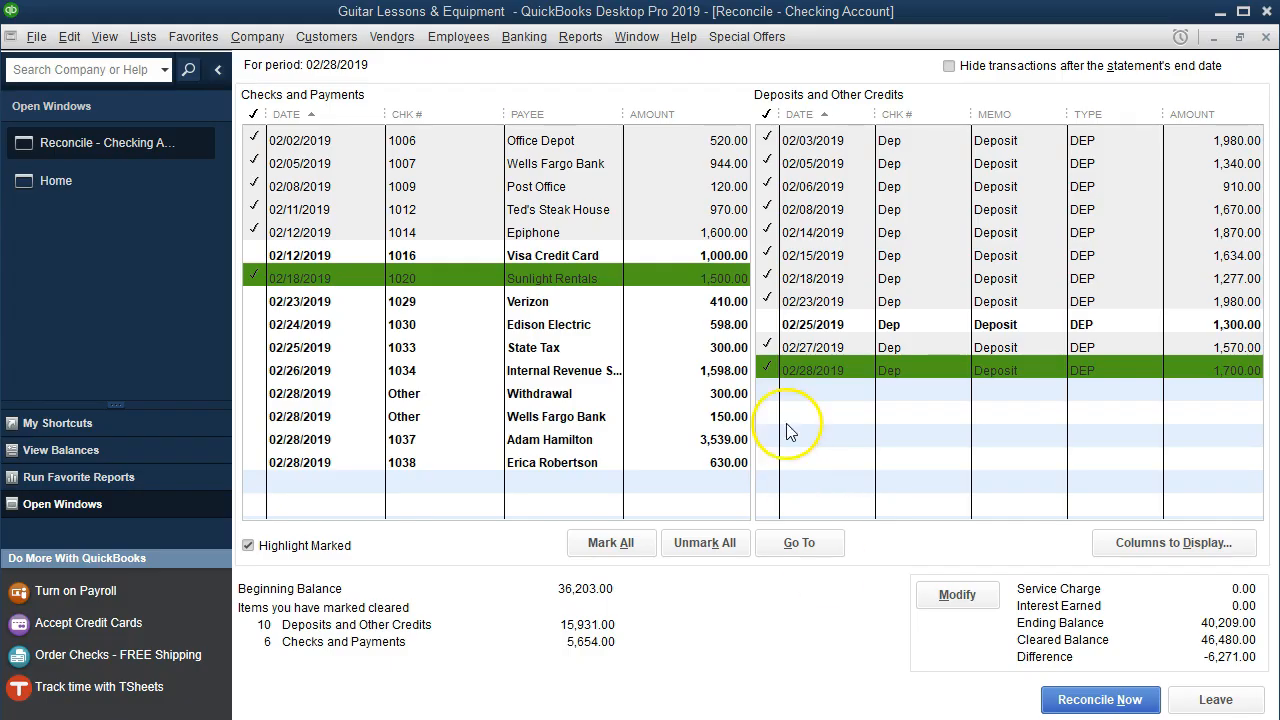
pyautogui.click(712, 301)
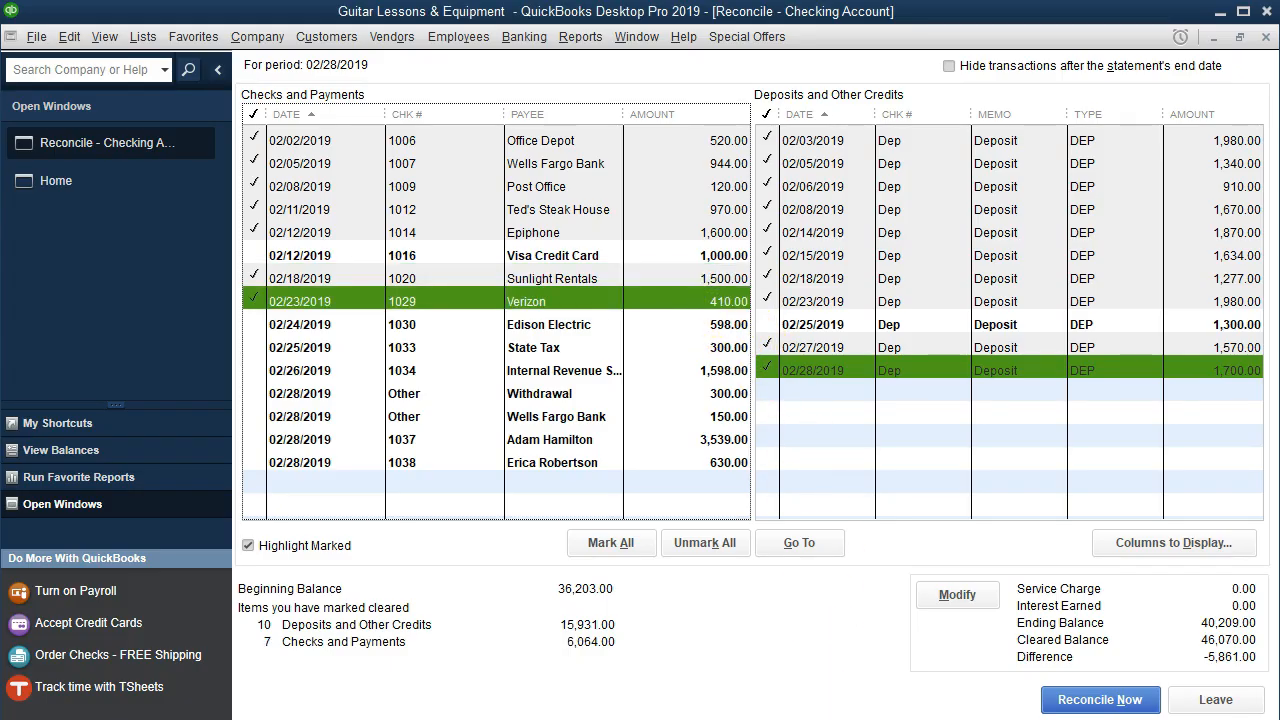
# - Highlight Verizon's 410 on the statement, then clear the Edison Electric 598.00 check and highlight 598
pyautogui.hotkey('alt', 'Tab')
pyautogui.moveTo(1093, 476); pyautogui.dragTo(1133, 481)
pyautogui.rightClick(1133, 481)
pyautogui.click(1123, 528)
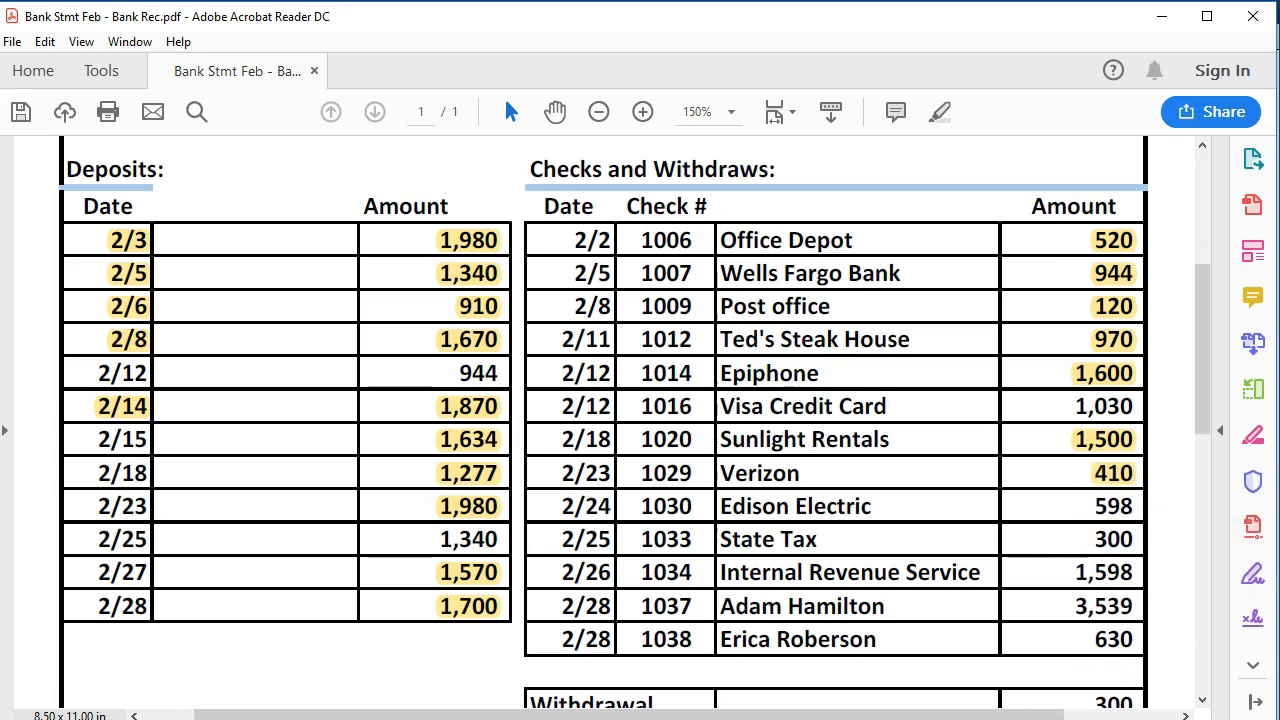
pyautogui.hotkey('alt', 'Tab')
pyautogui.click(716, 327)
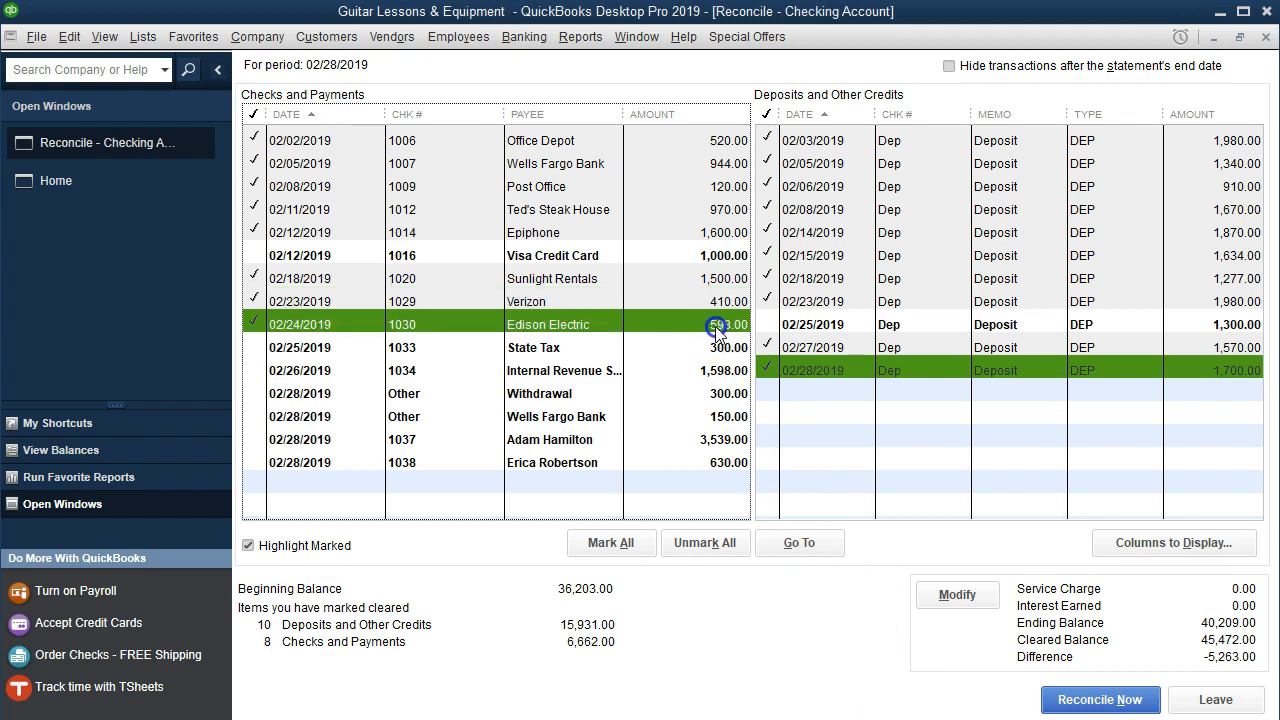
pyautogui.hotkey('alt', 'Tab')
pyautogui.moveTo(1093, 508); pyautogui.dragTo(1128, 512)
pyautogui.rightClick(1126, 512)
pyautogui.click(1126, 572)
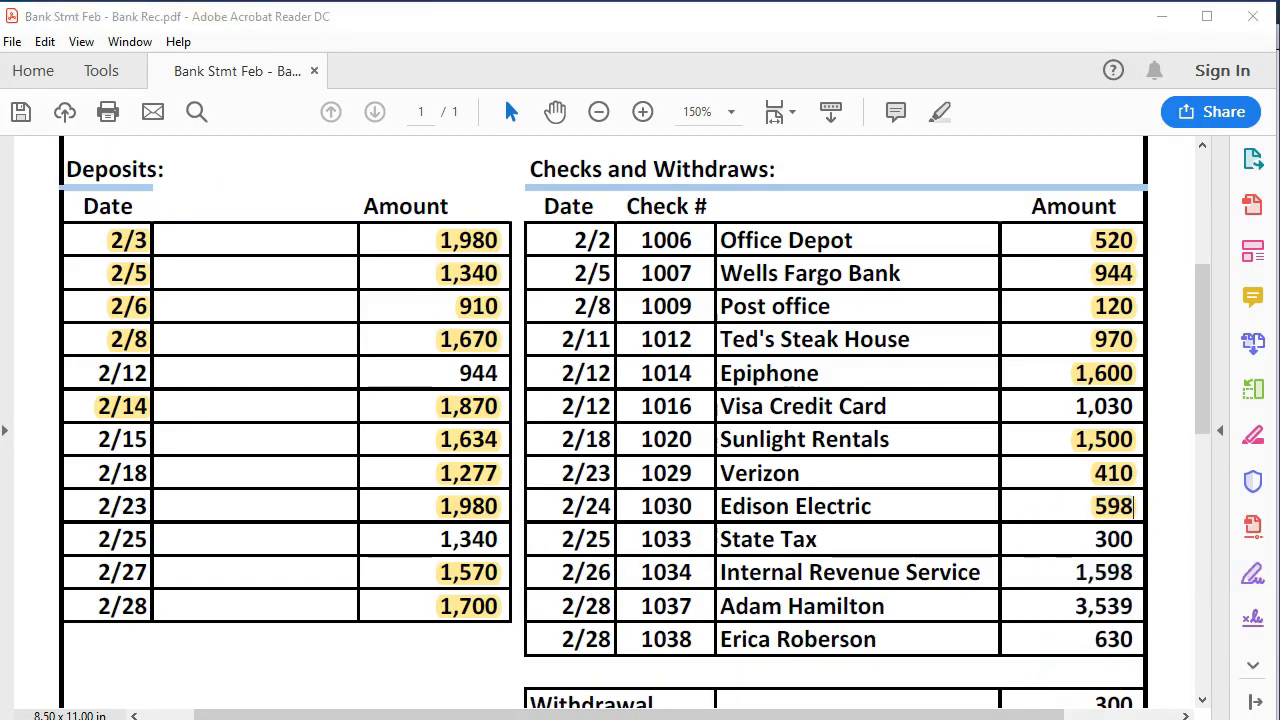
# - Clear the State Tax 300.00 and Internal Revenue Service 1,598.00 payments, highlighting 300 and 1,598 in the PDF
pyautogui.hotkey('alt', 'Tab')
pyautogui.click(724, 348)
pyautogui.hotkey('alt', 'Tab')
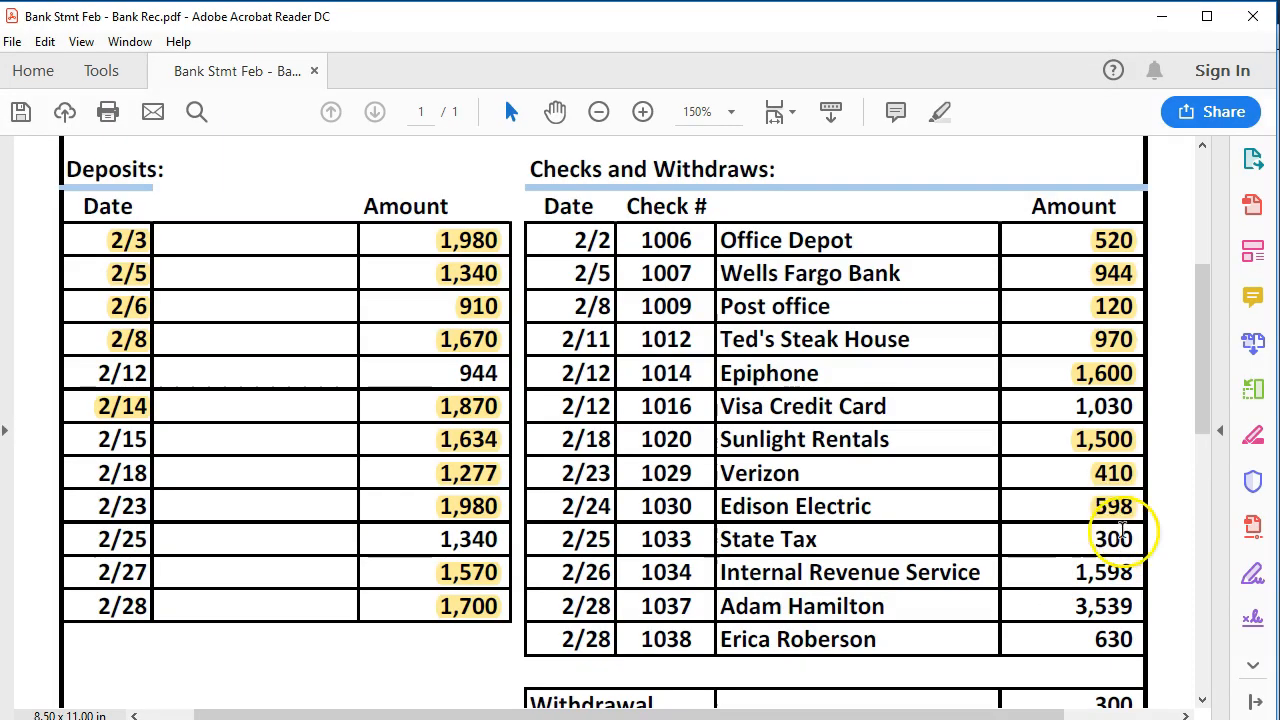
pyautogui.moveTo(1093, 540); pyautogui.dragTo(1126, 540)
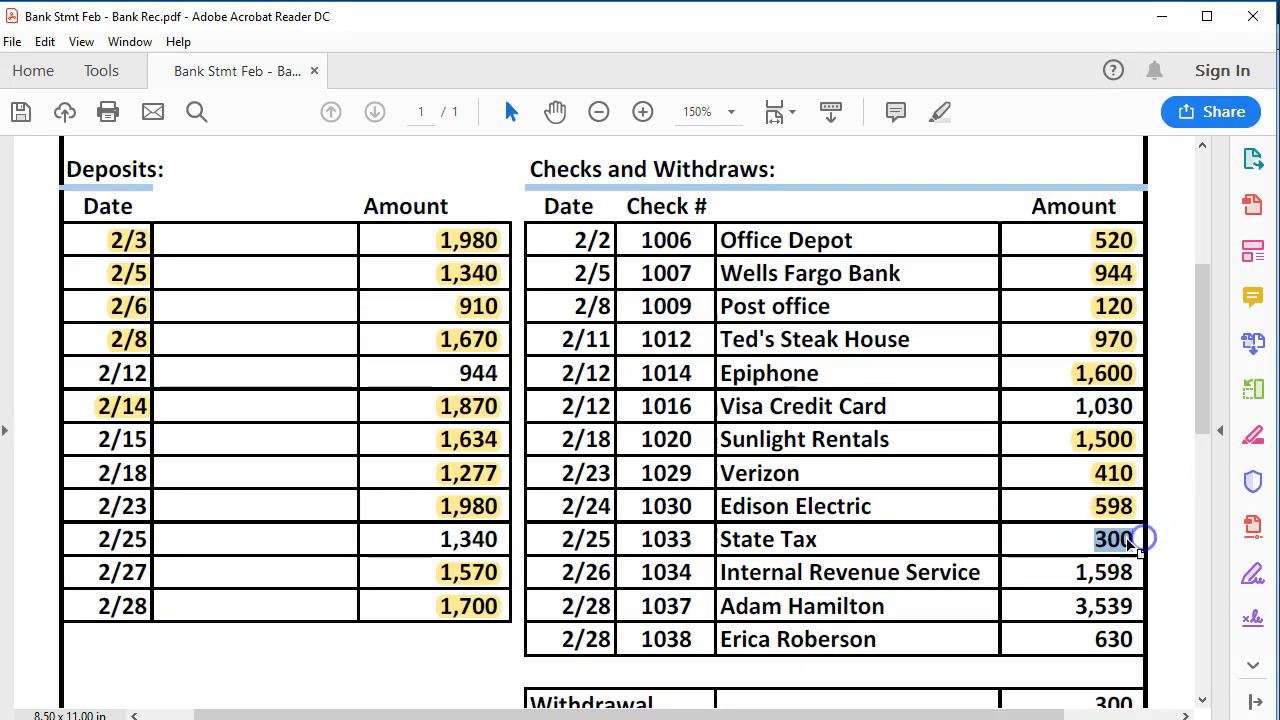
pyautogui.rightClick(1128, 541)
pyautogui.click(1102, 600)
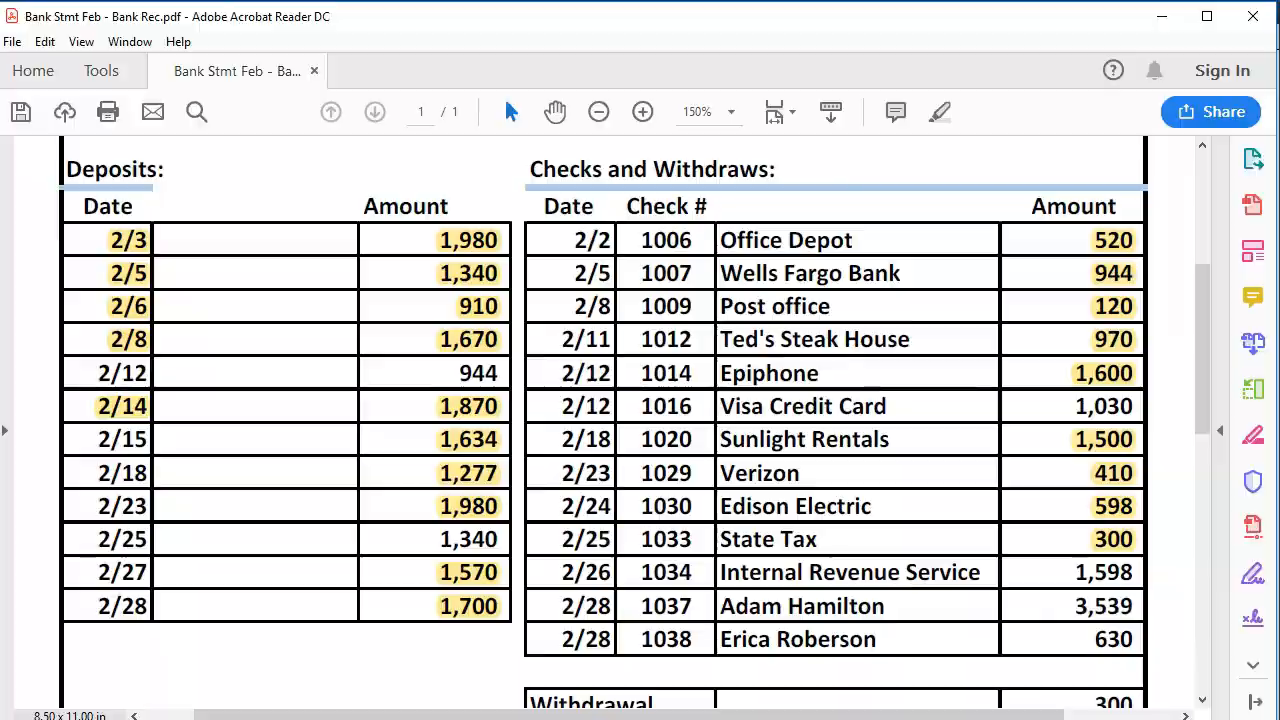
pyautogui.hotkey('alt', 'Tab')
pyautogui.click(724, 371)
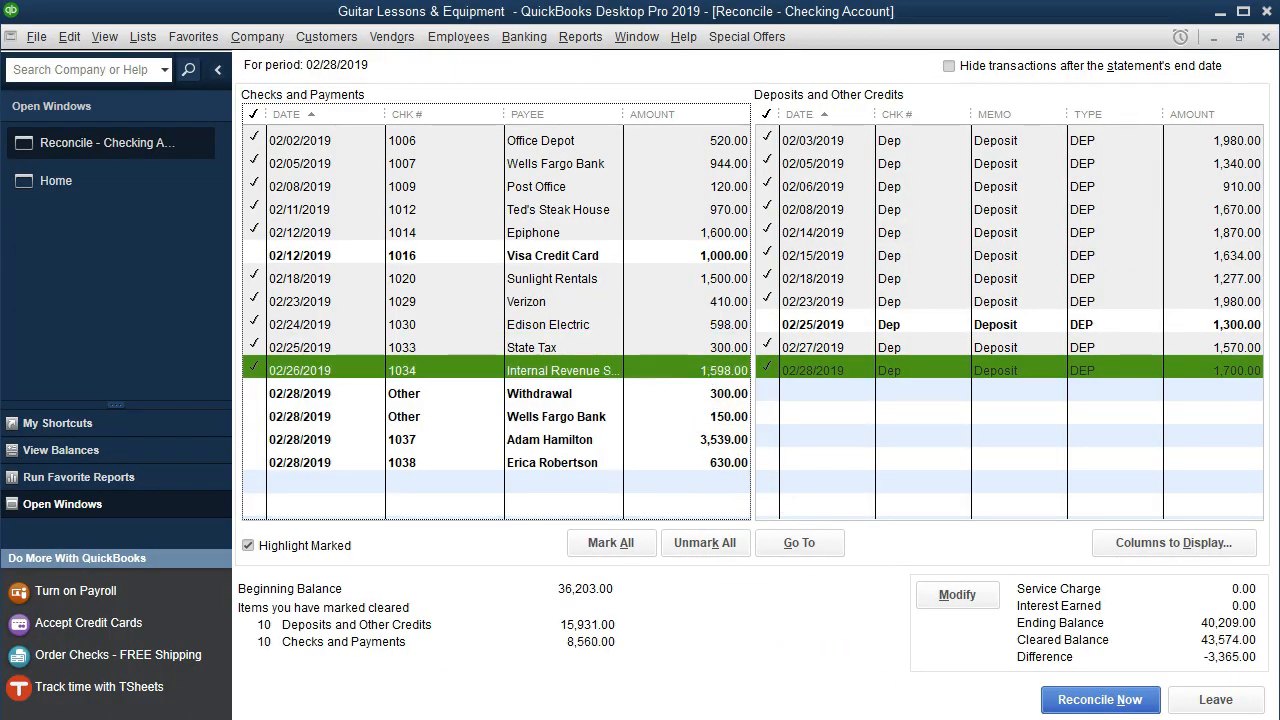
pyautogui.hotkey('alt', 'Tab')
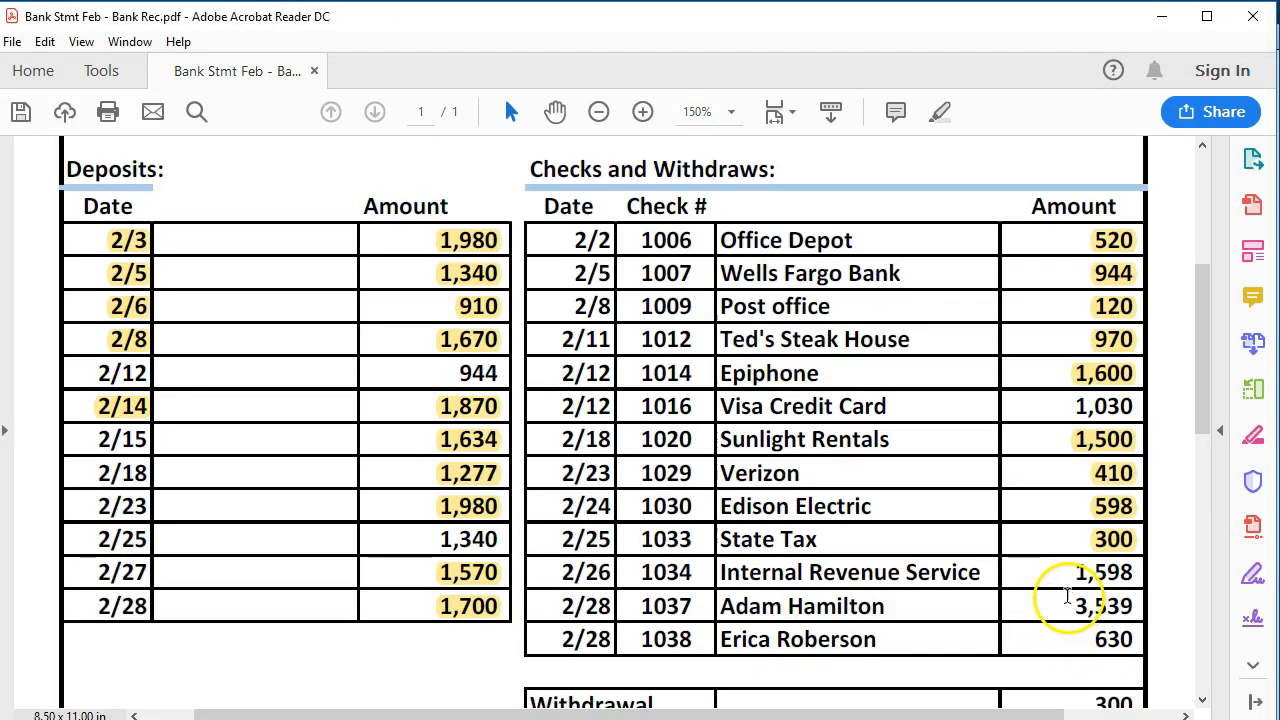
pyautogui.moveTo(1066, 578); pyautogui.dragTo(1134, 572)
pyautogui.rightClick(1034, 574)
pyautogui.click(1126, 643)
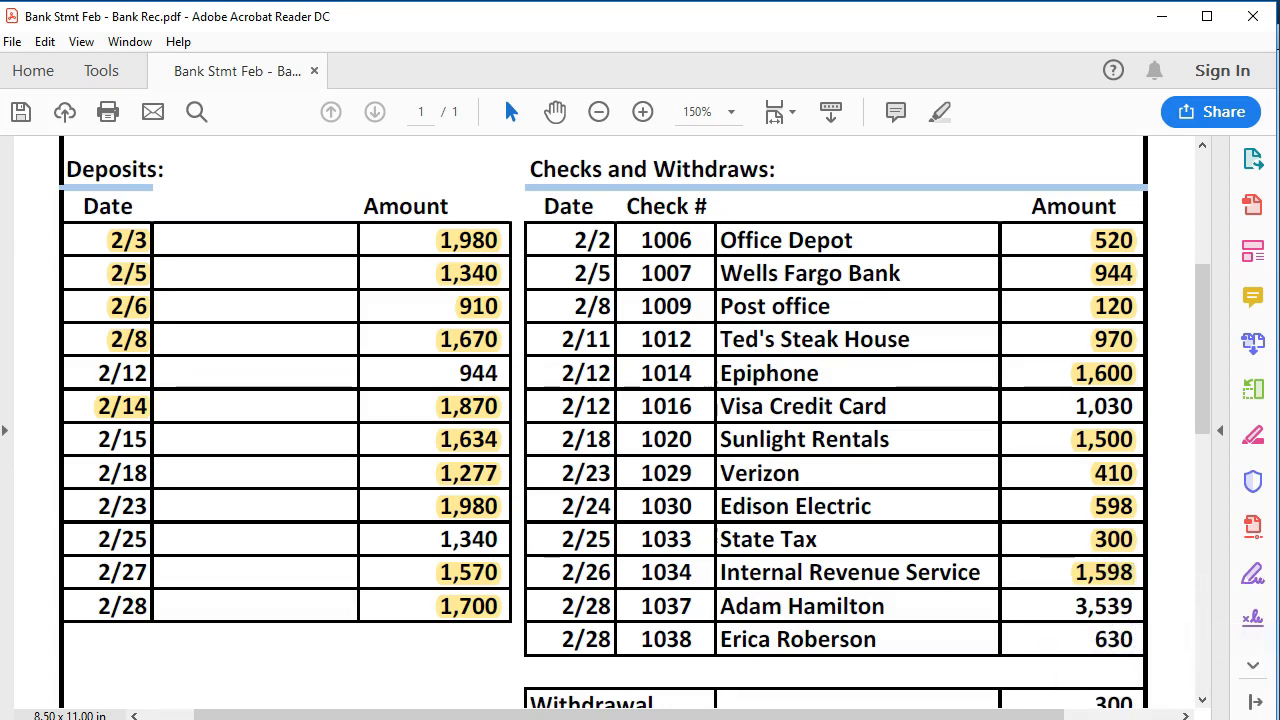
# - Mark check 1037 for 3,539.00 as cleared
pyautogui.hotkey('alt', 'Tab')
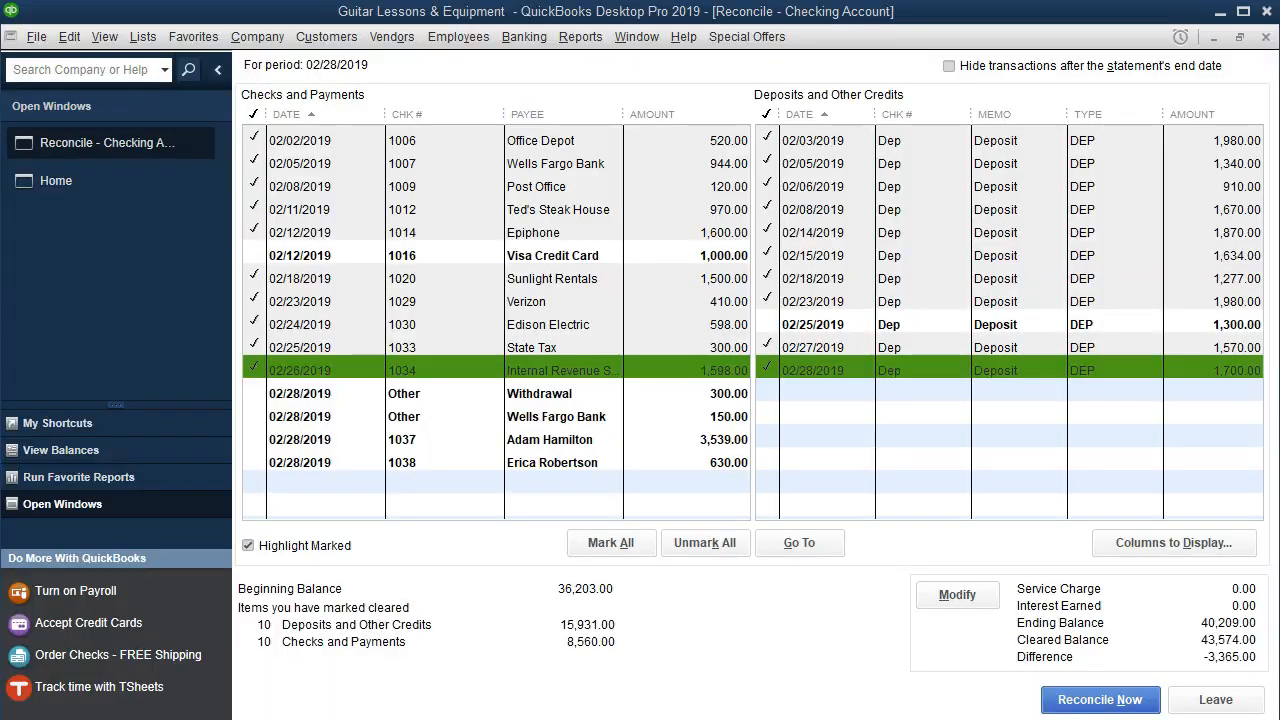
pyautogui.click(706, 443)
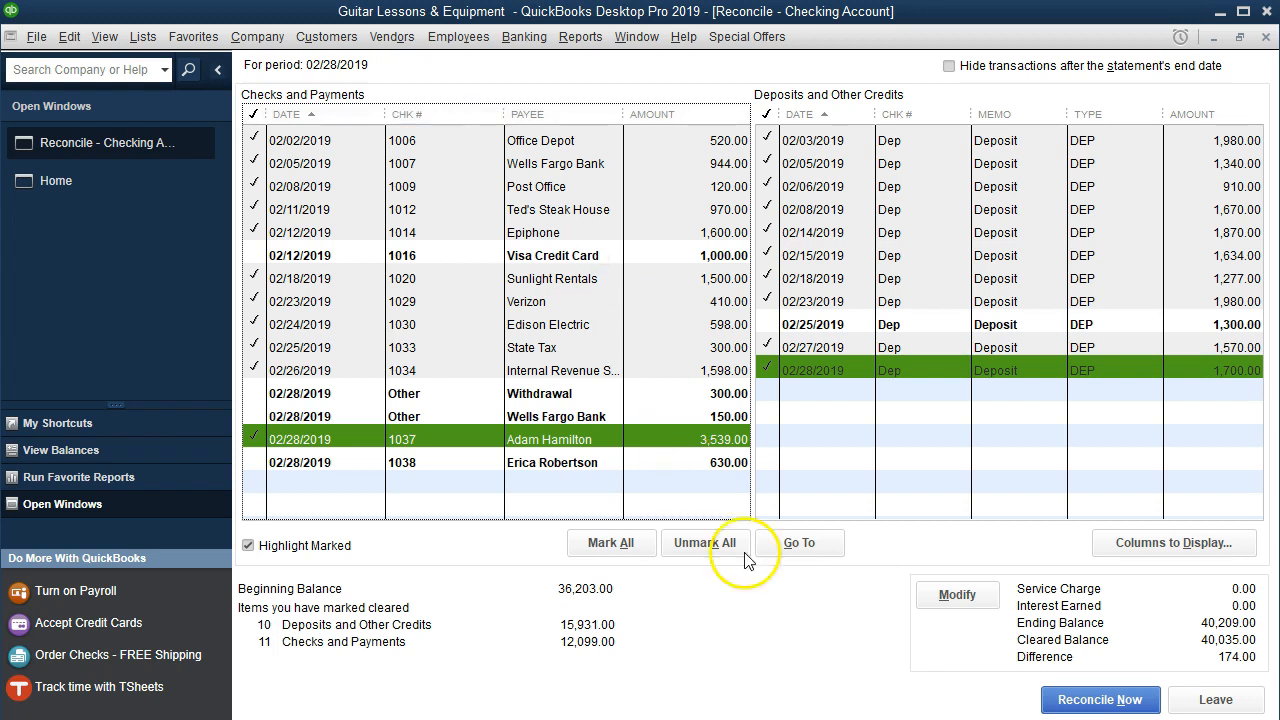
pyautogui.click(887, 719)
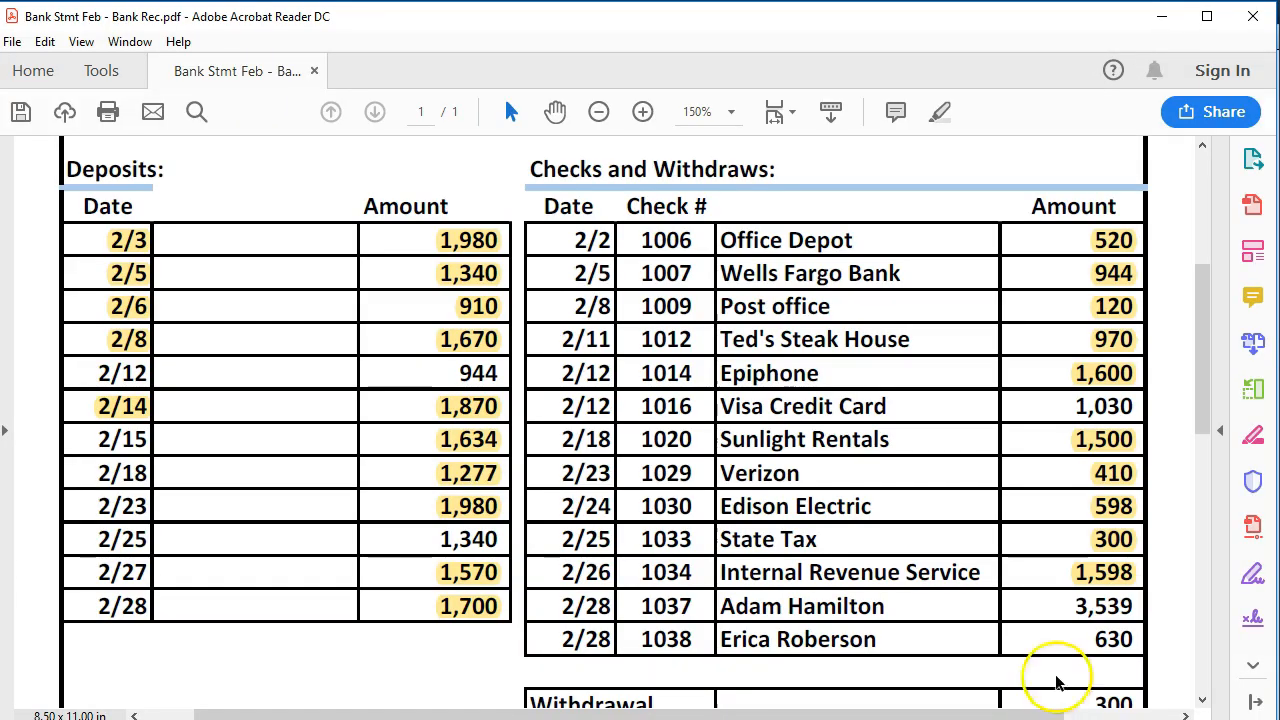
# - Highlight check 1037's 3,539 amount on the bank statement
pyautogui.moveTo(1071, 609); pyautogui.dragTo(1130, 615)
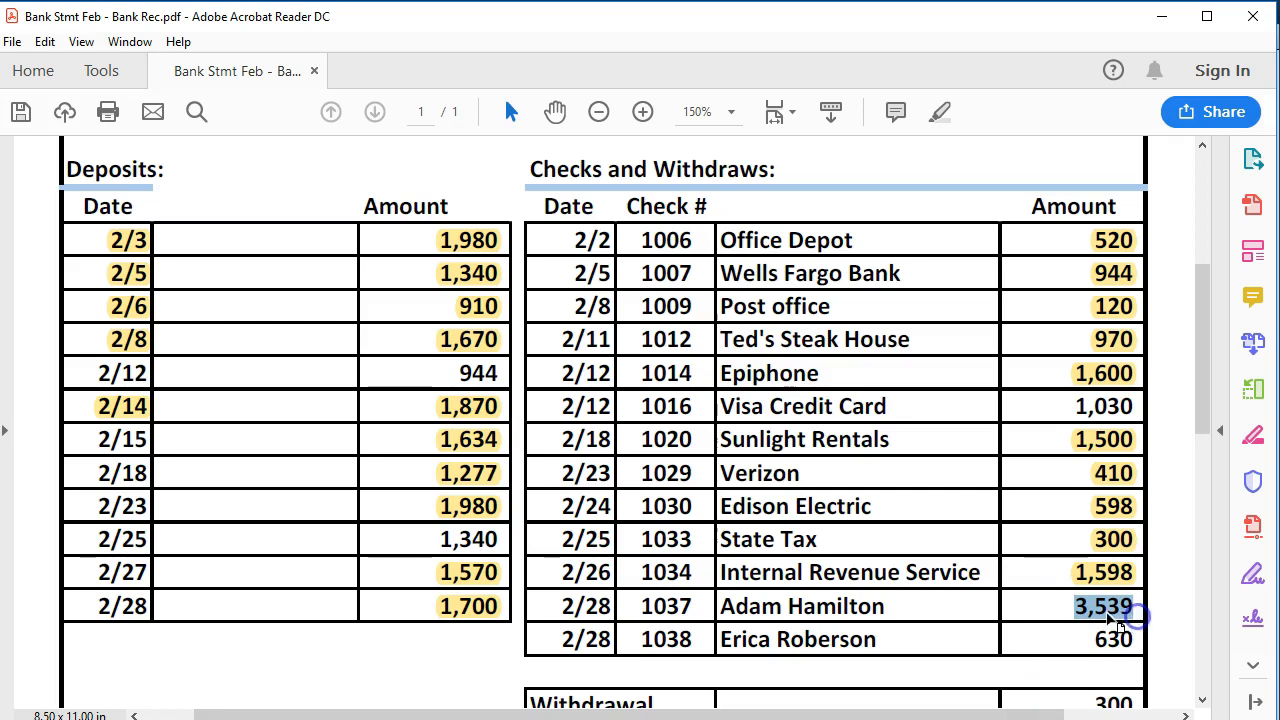
pyautogui.rightClick(1131, 618)
pyautogui.click(1124, 672)
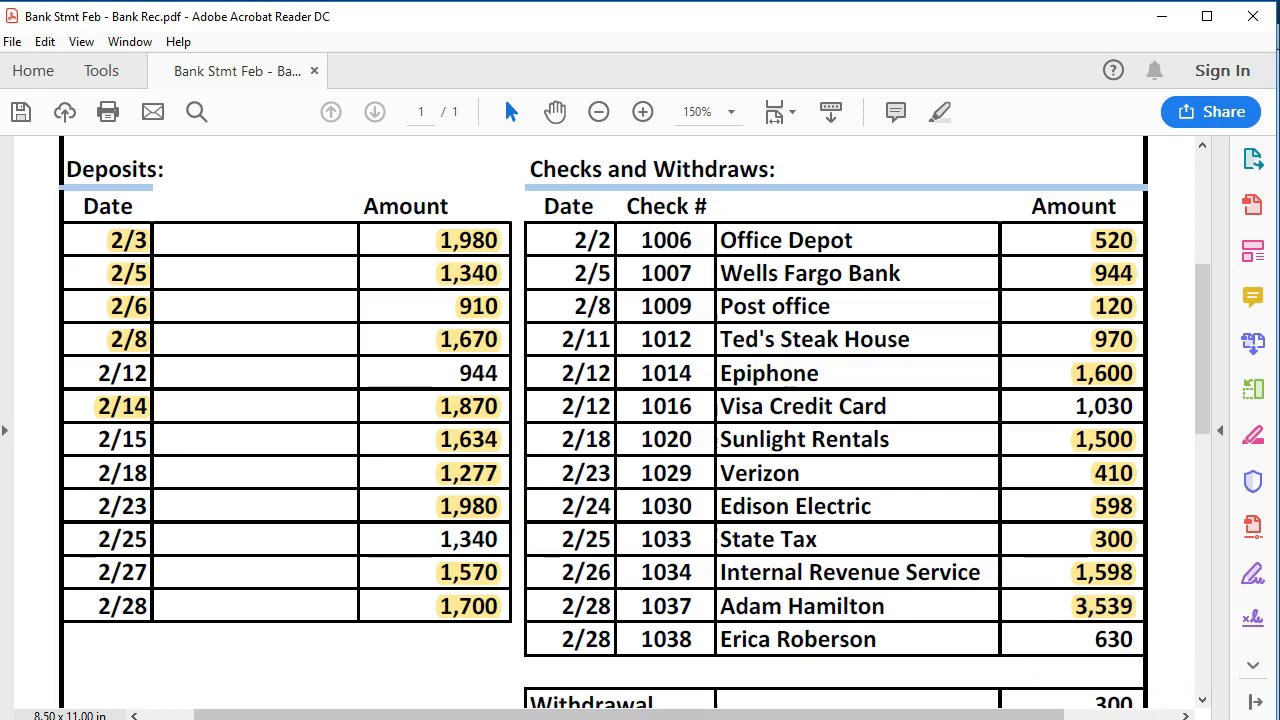
# - Clear check 1038 for 630.00 and highlight the matching 630 payment on the statement
pyautogui.click(650, 719)
pyautogui.click(694, 469)
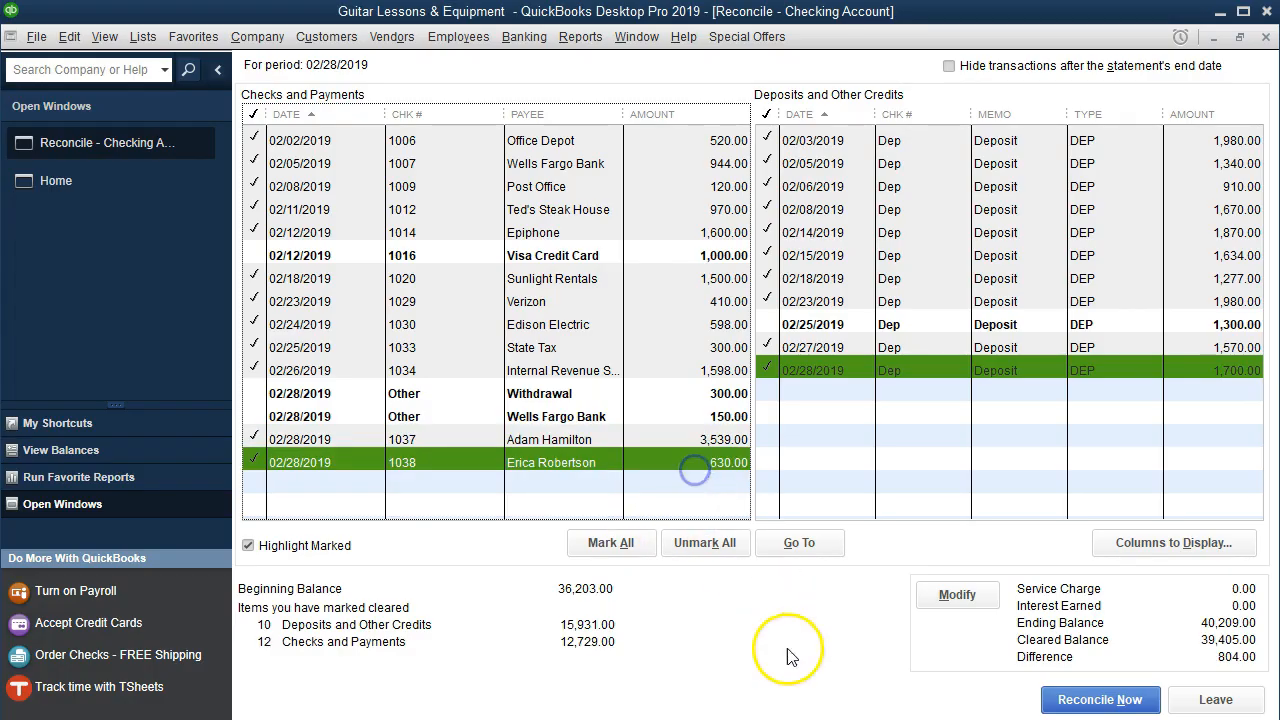
pyautogui.click(822, 719)
pyautogui.scroll(-1, 1012, 605)
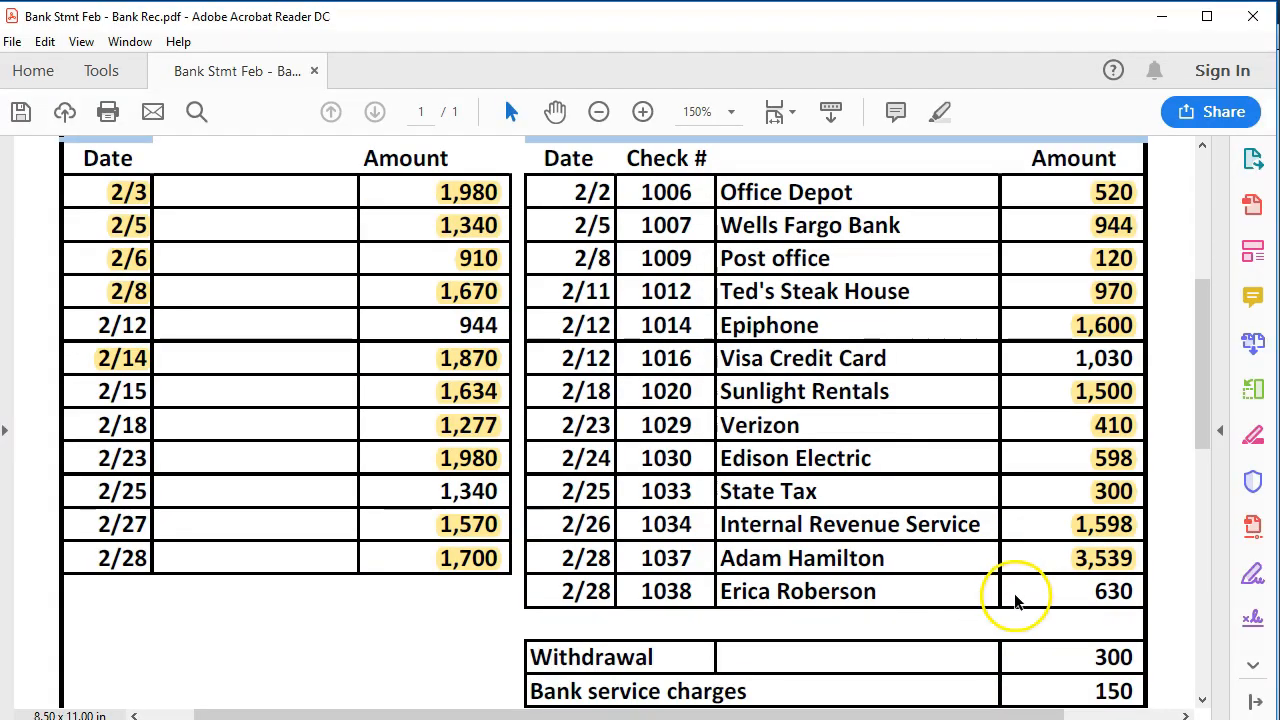
pyautogui.moveTo(1090, 592); pyautogui.dragTo(1138, 593)
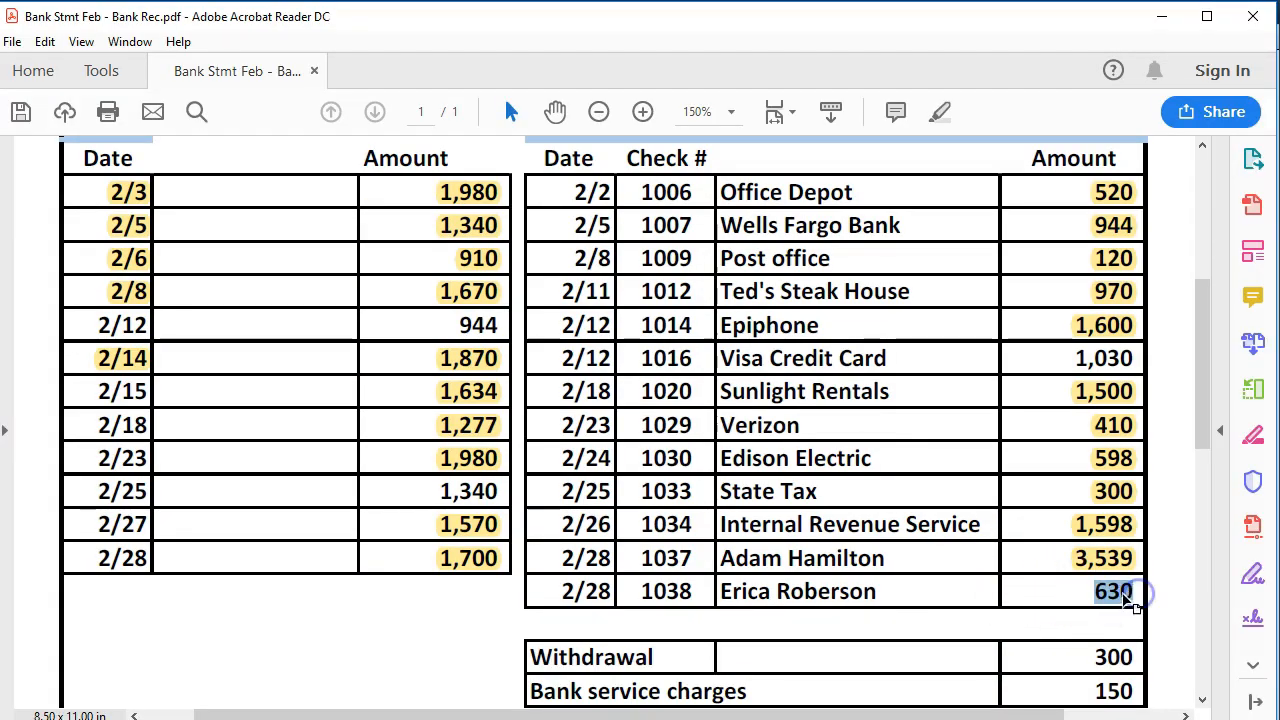
pyautogui.rightClick(1130, 594)
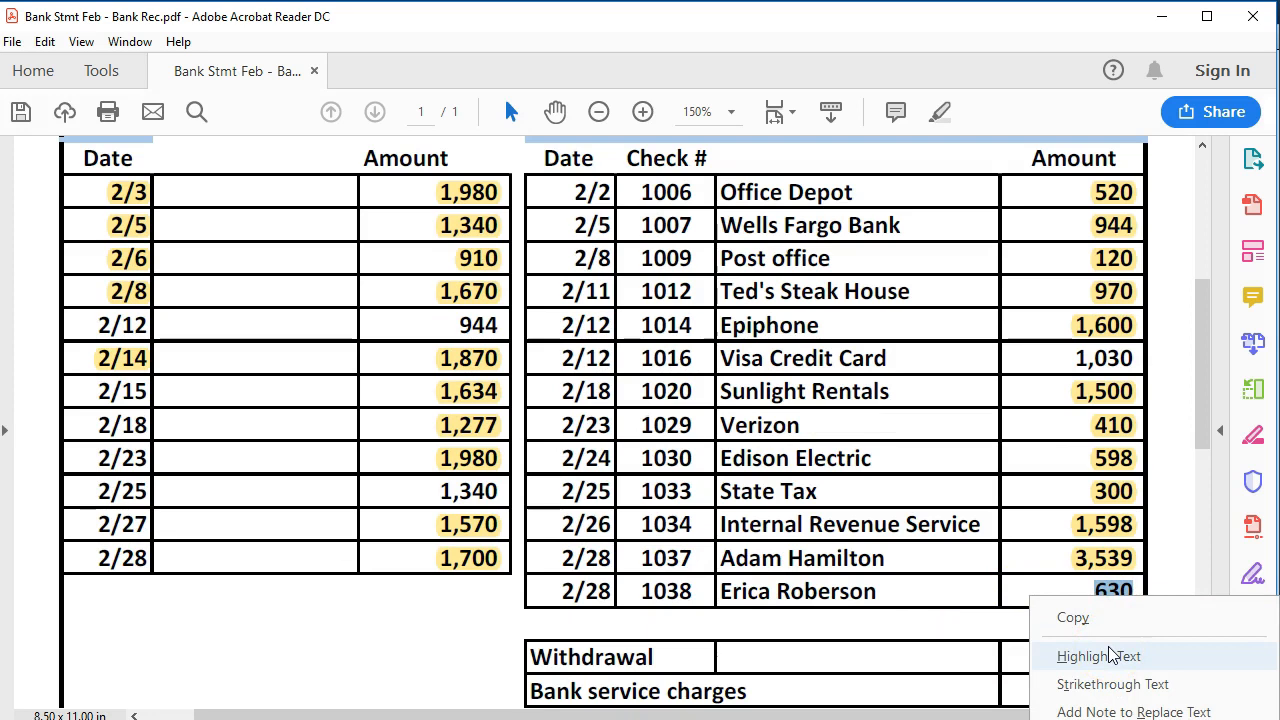
pyautogui.click(1098, 656)
pyautogui.scroll(-1, 950, 603)
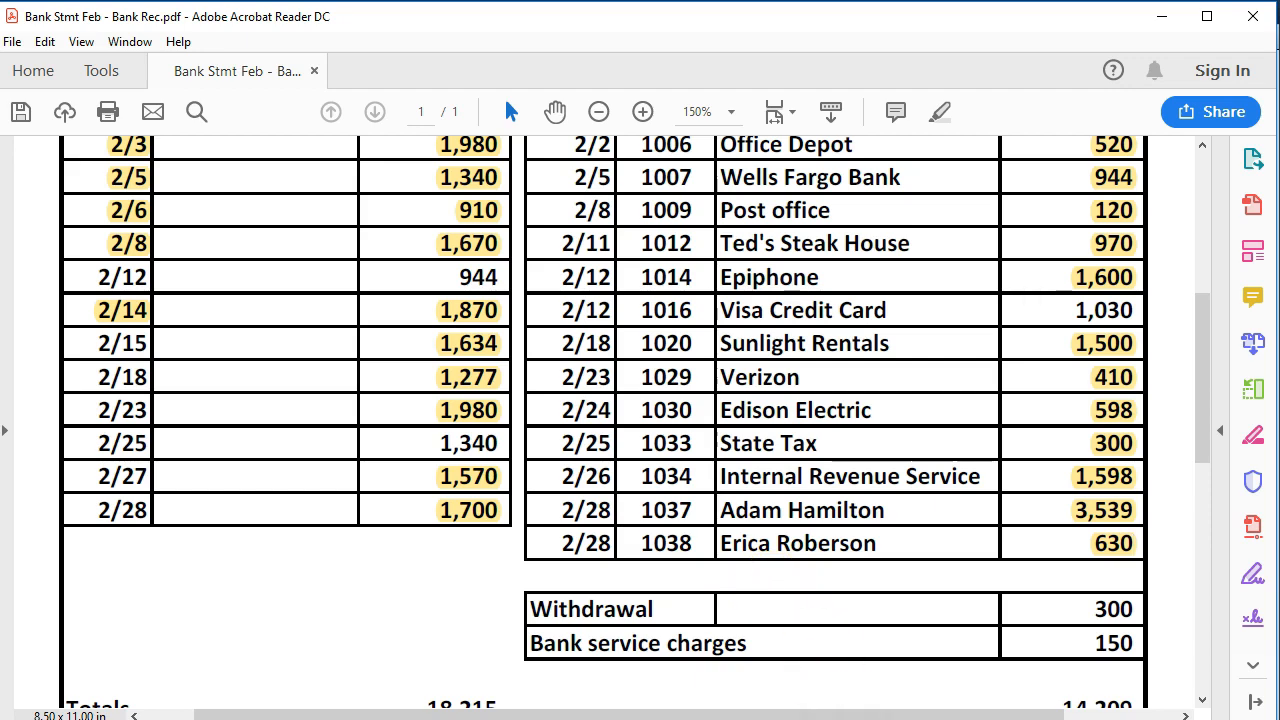
pyautogui.hotkey('alt', 'Tab')
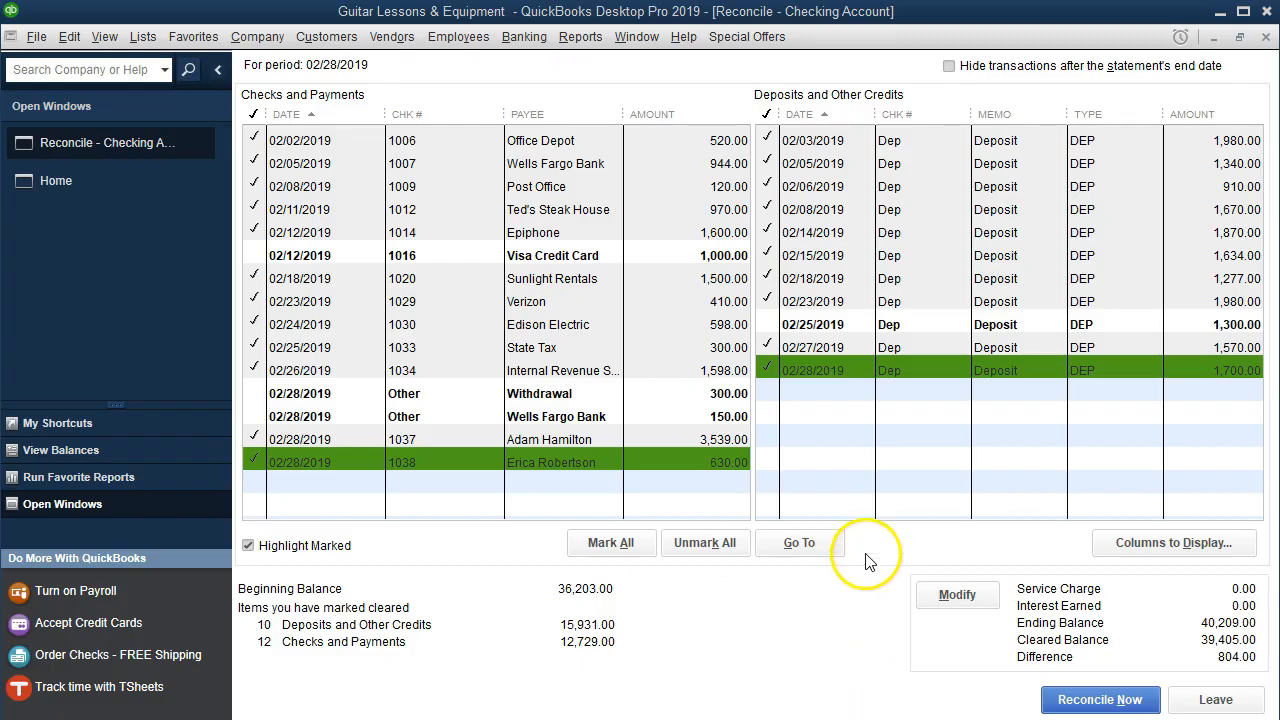
# - Tick the 300.00 withdrawal and 150.00 Wells Fargo Bank charge, then highlight 300 and 150 in the PDF
pyautogui.click(737, 397)
pyautogui.click(736, 414)
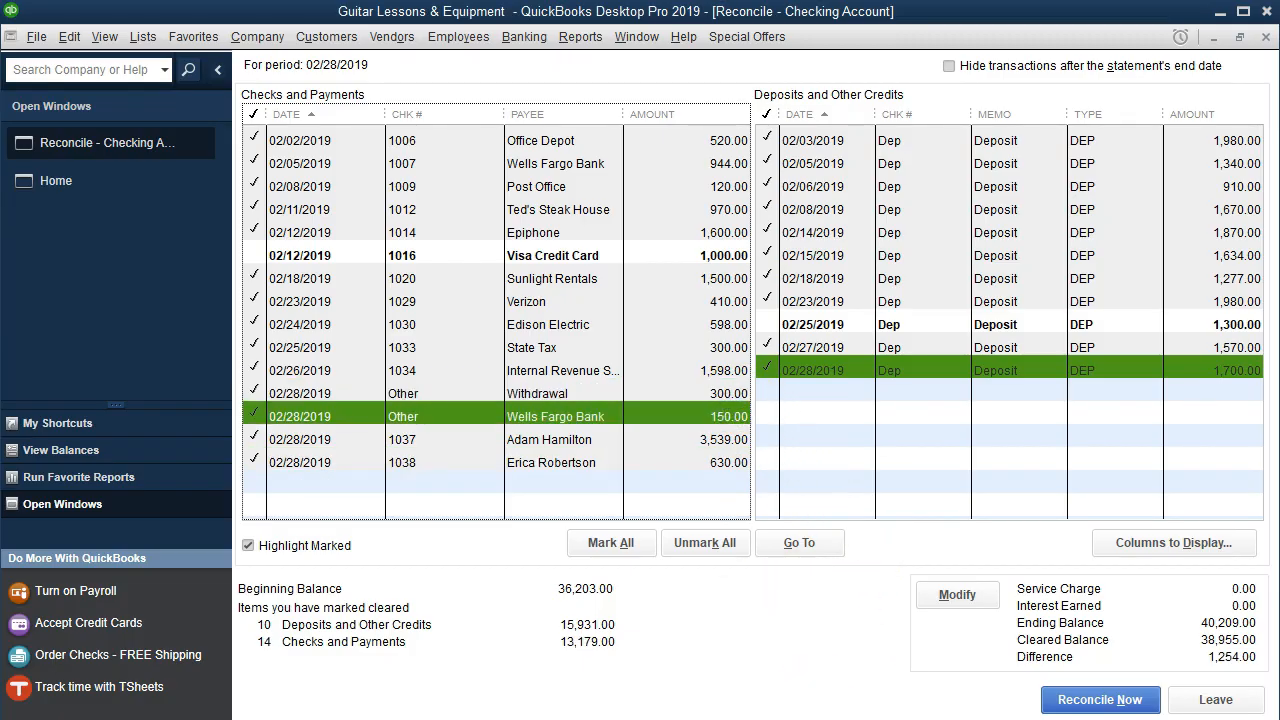
pyautogui.hotkey('alt', 'Tab')
pyautogui.doubleClick(1118, 610)
pyautogui.rightClick(1120, 612)
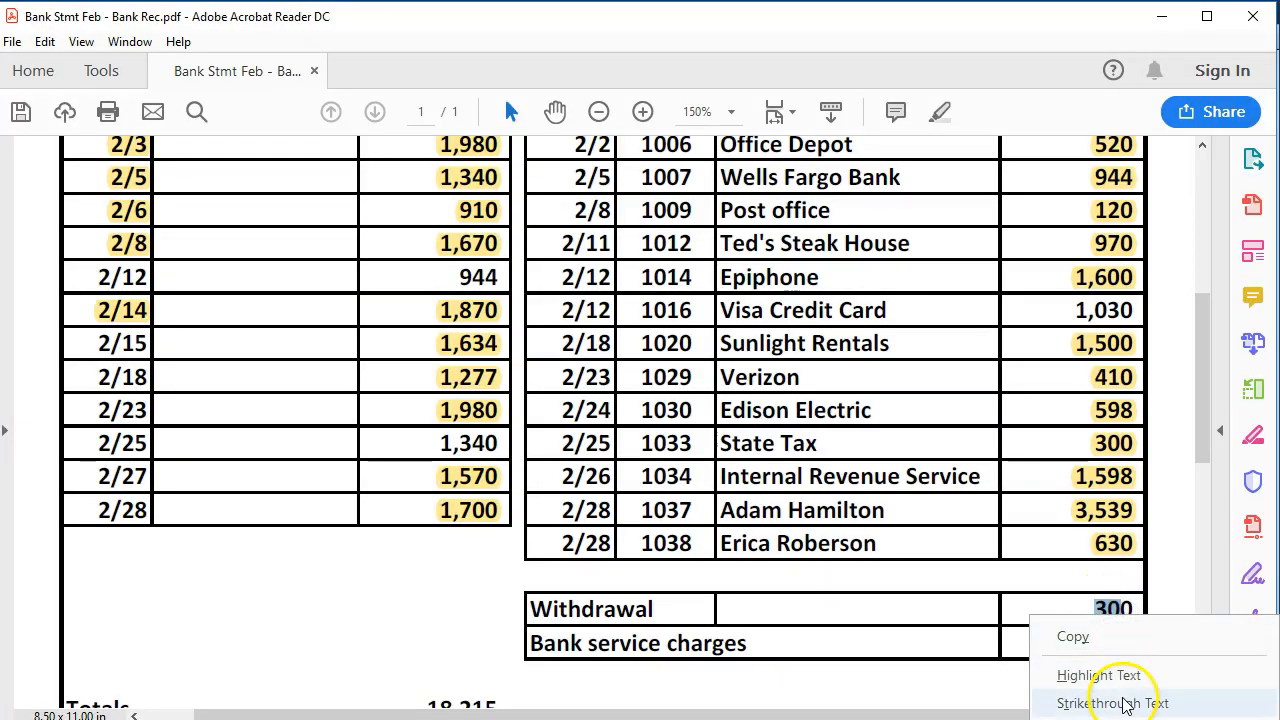
pyautogui.click(1120, 677)
pyautogui.doubleClick(1118, 645)
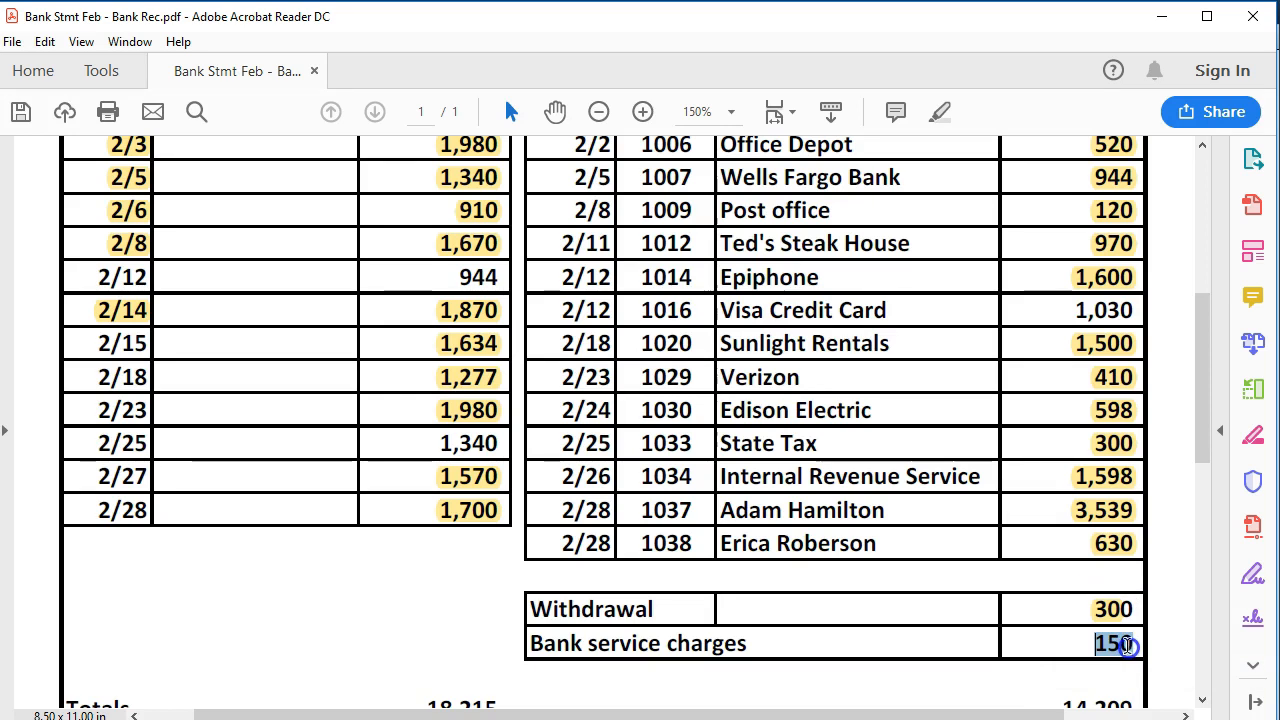
pyautogui.rightClick(1124, 648)
pyautogui.click(1105, 702)
pyautogui.scroll(1, 1060, 636)
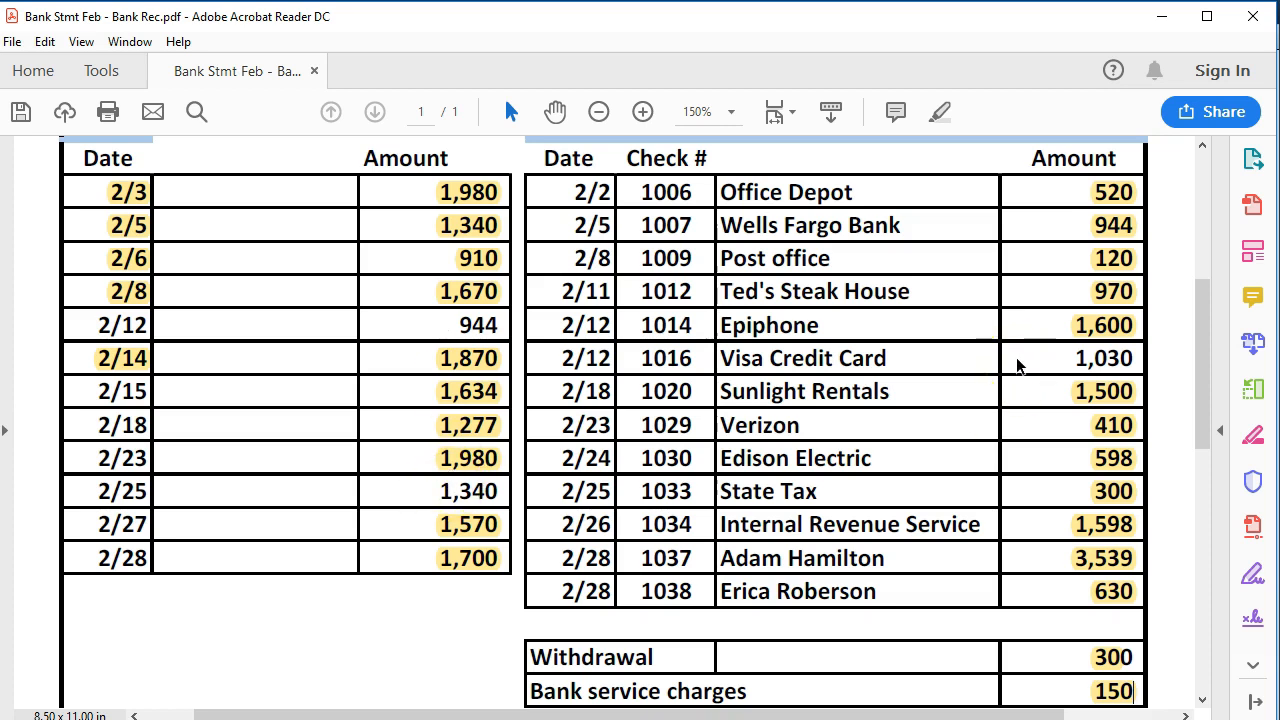
# - Calculate 944 + 1340 − 1030 in Calculator to get 1,254
pyautogui.moveTo(1277, 170); pyautogui.dragTo(814, 154)
pyautogui.click(828, 432)
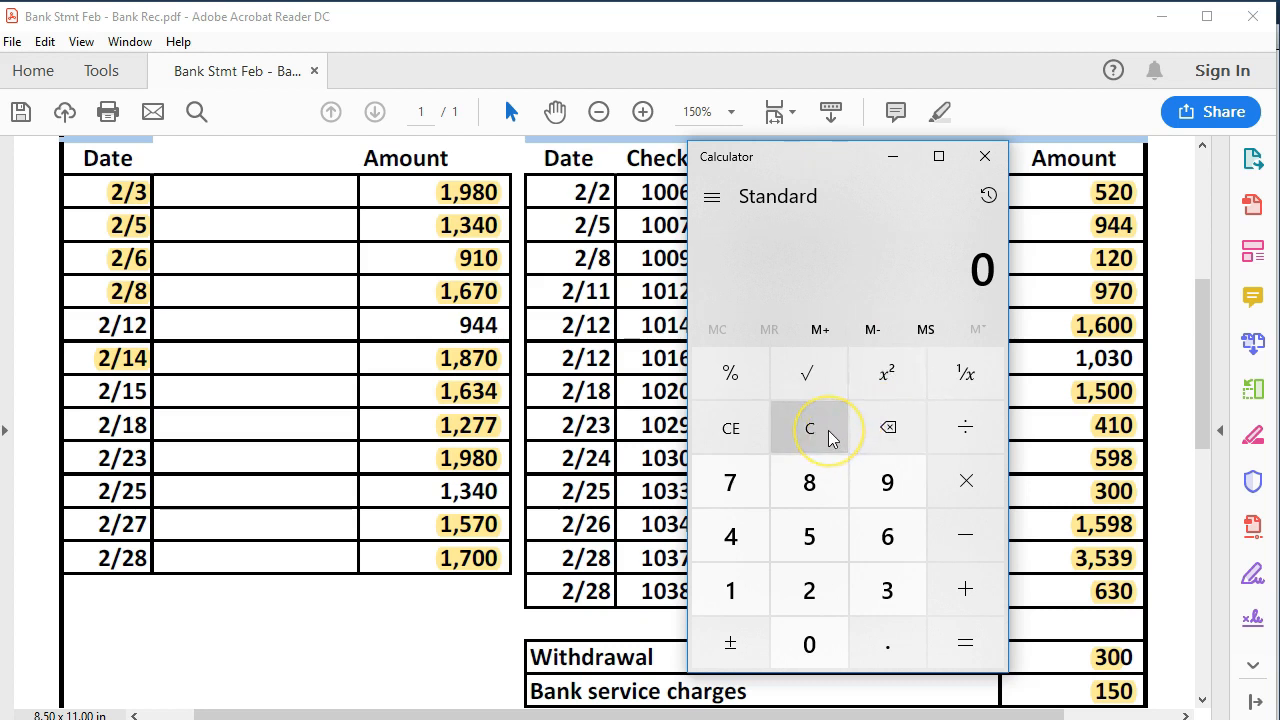
pyautogui.write('1030')
pyautogui.press('-')
pyautogui.write('944')
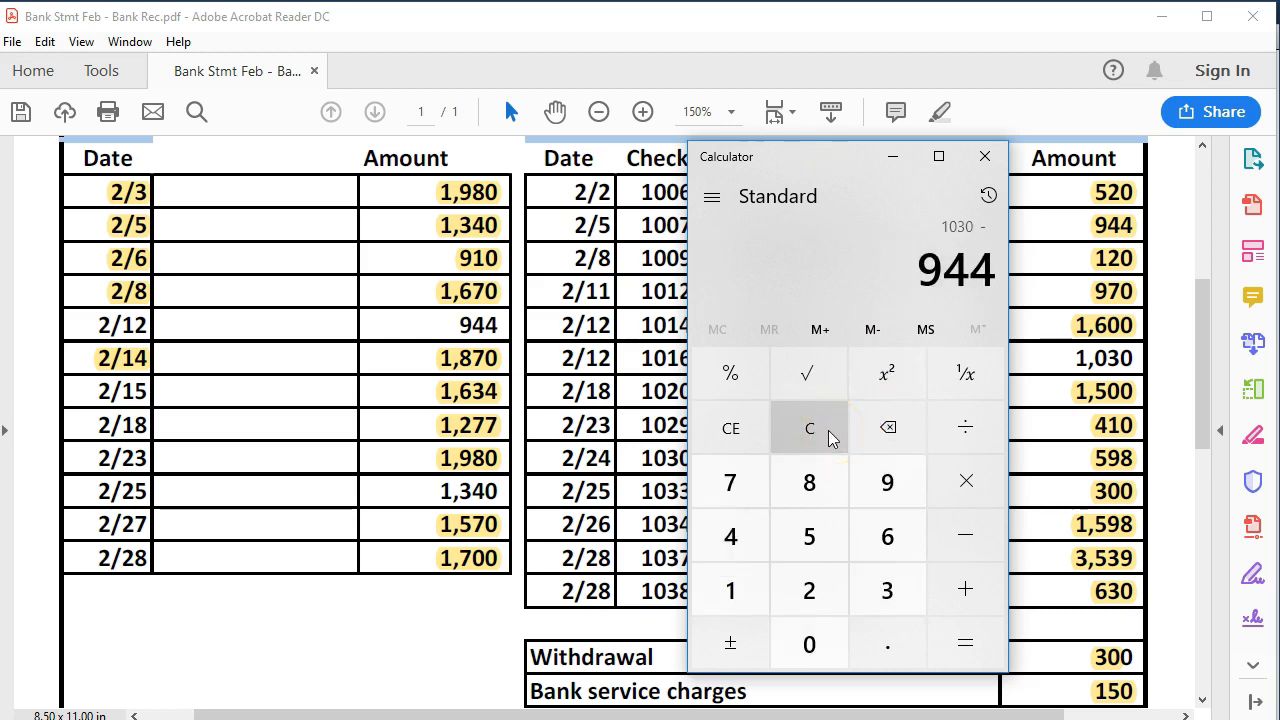
pyautogui.click(821, 433)
pyautogui.write('944')
pyautogui.press('+')
pyautogui.write('1340')
pyautogui.press('-')
pyautogui.write('1030')
pyautogui.press('Return')
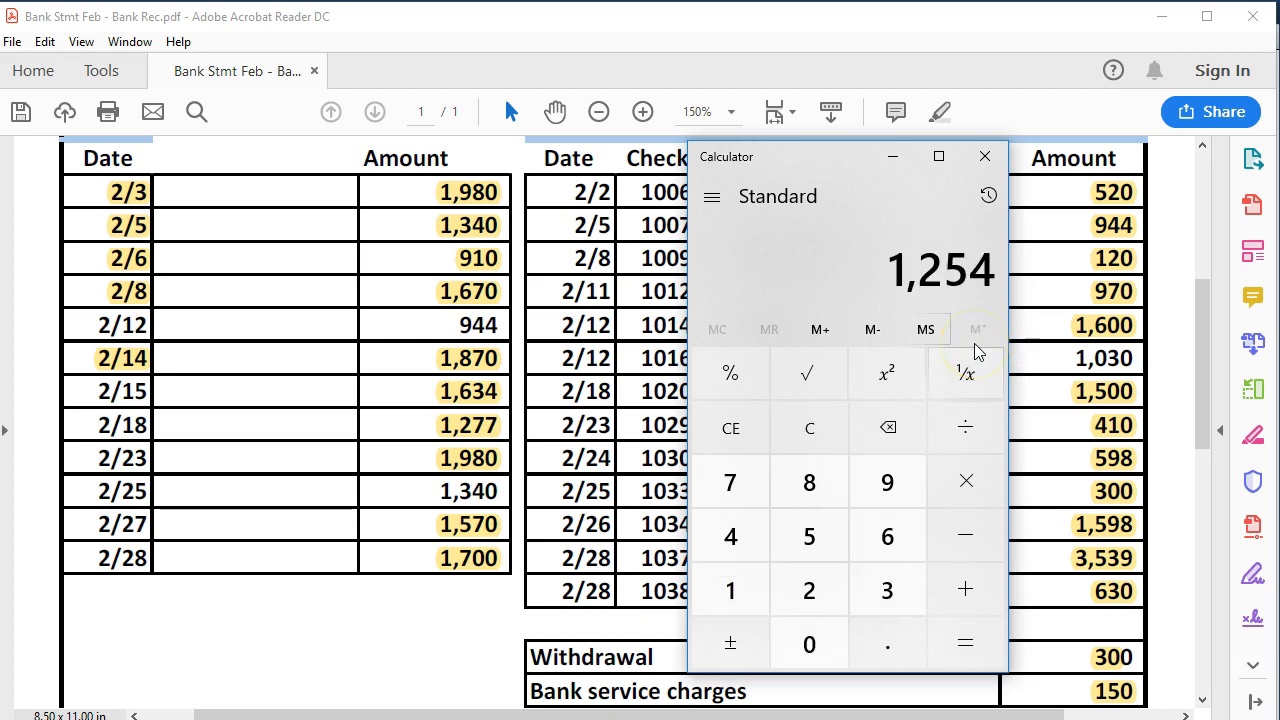
# - Compare the 1,254 result against the Difference in the Reconcile window
pyautogui.click(893, 156)
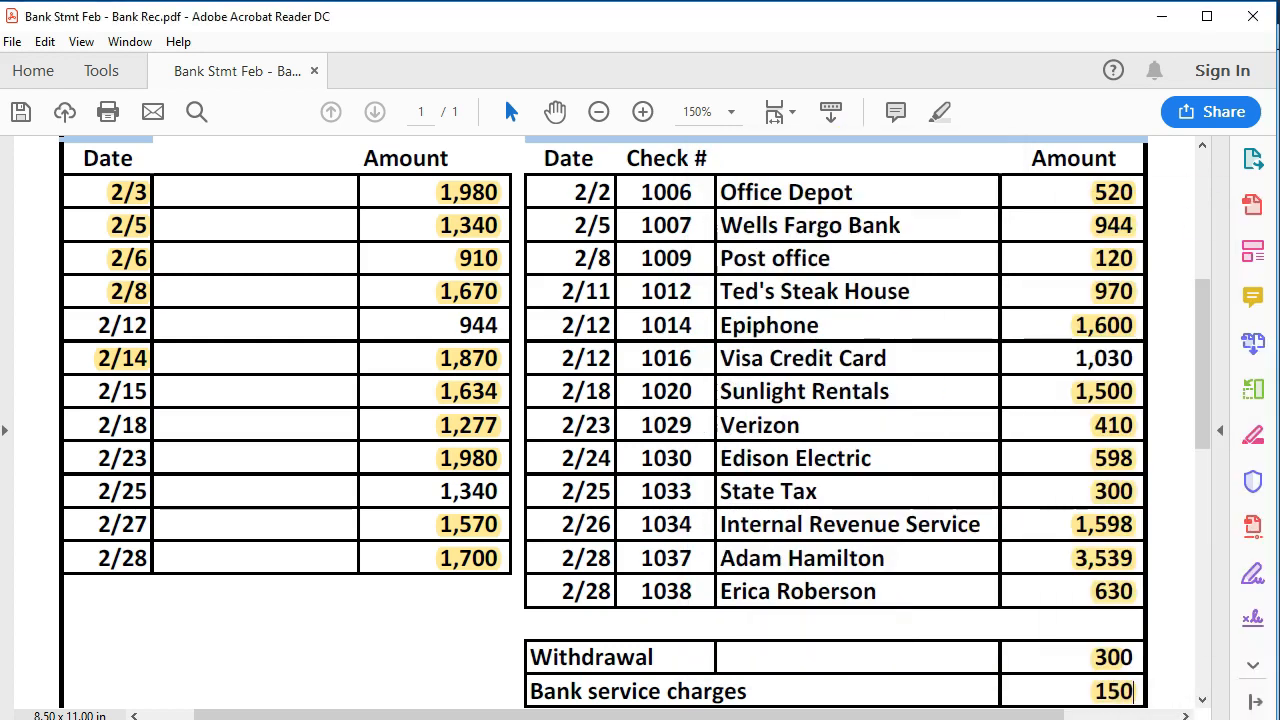
pyautogui.hotkey('alt', 'Tab')
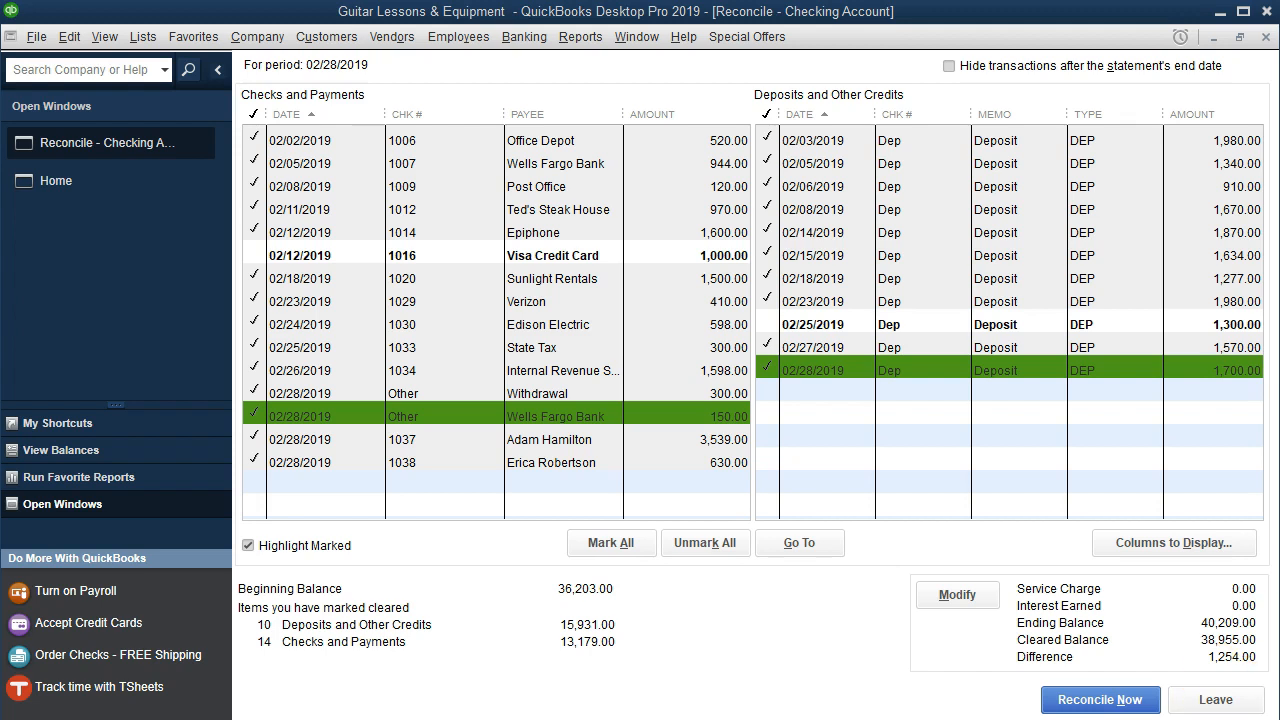
pyautogui.moveTo(1279, 192); pyautogui.dragTo(817, 180)
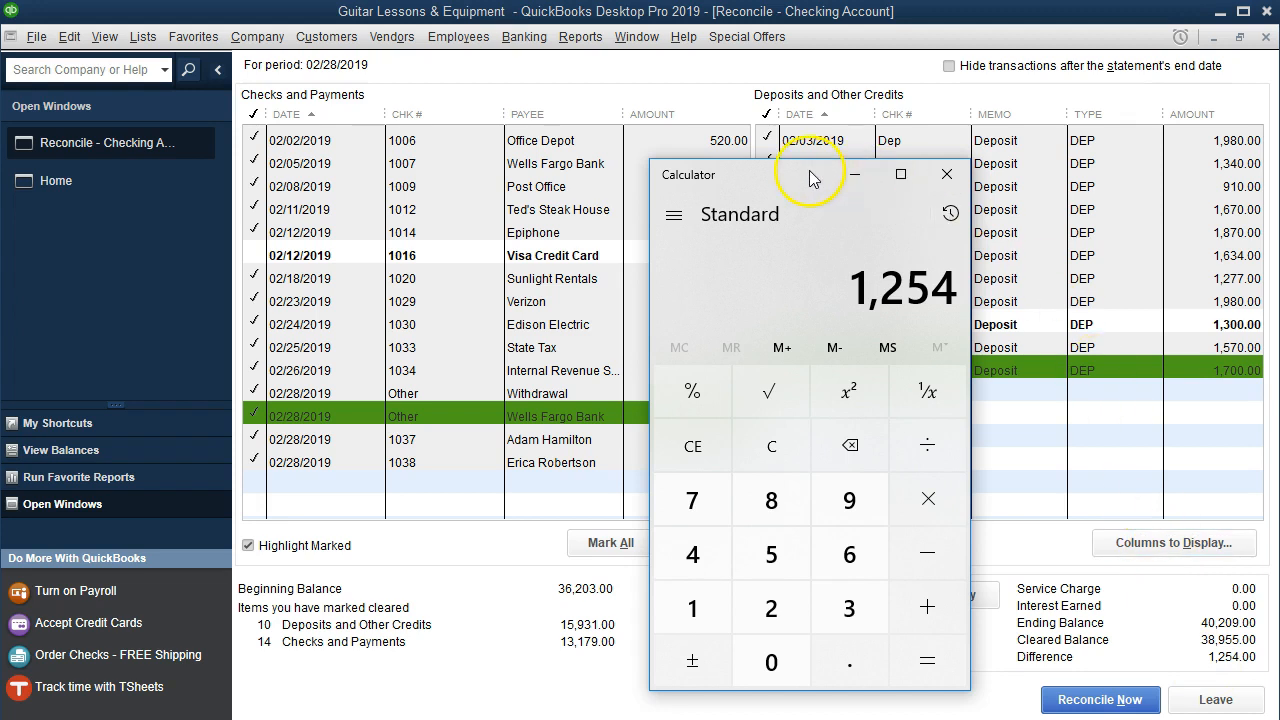
pyautogui.moveTo(810, 171); pyautogui.dragTo(1279, 172)
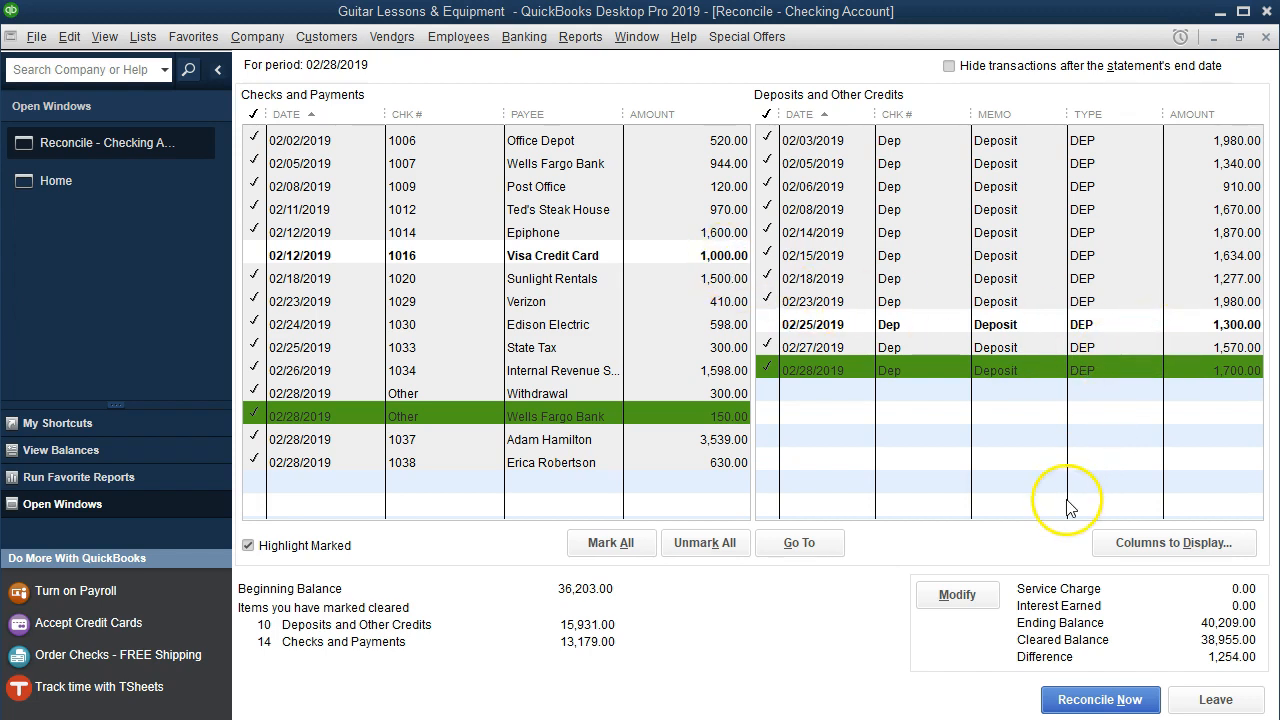
pyautogui.click(955, 718)
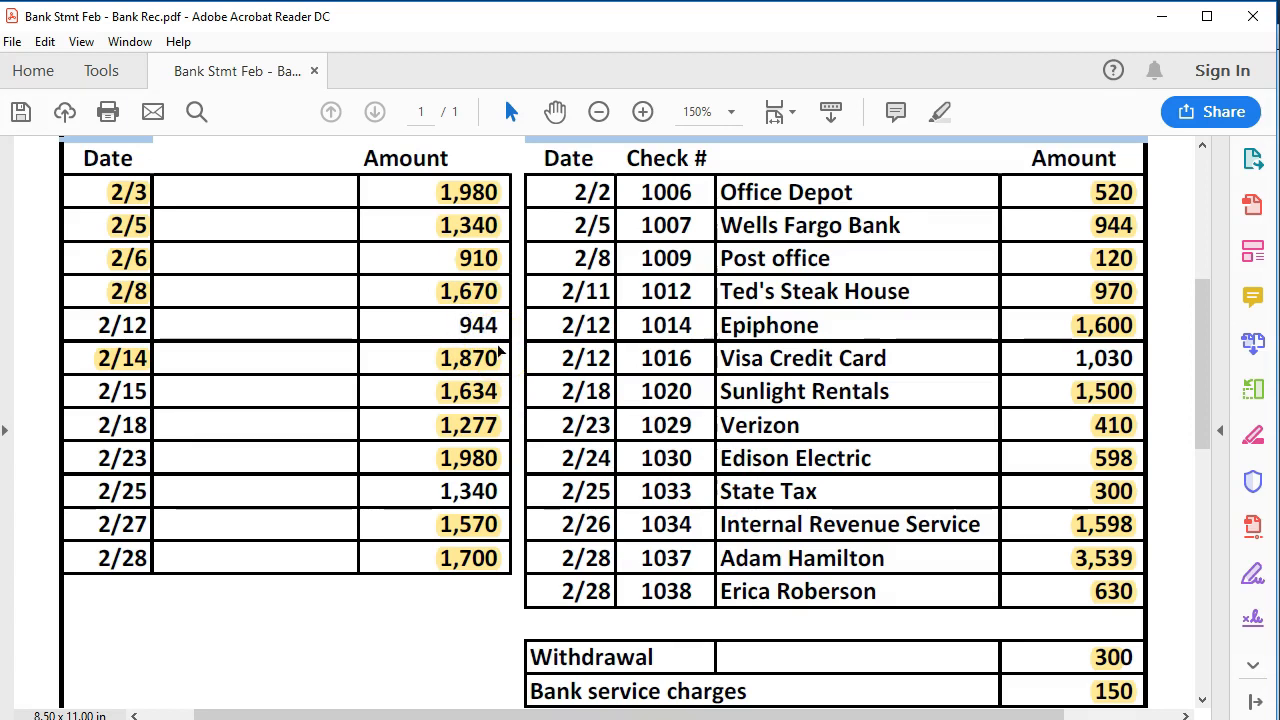
pyautogui.click(915, 718)
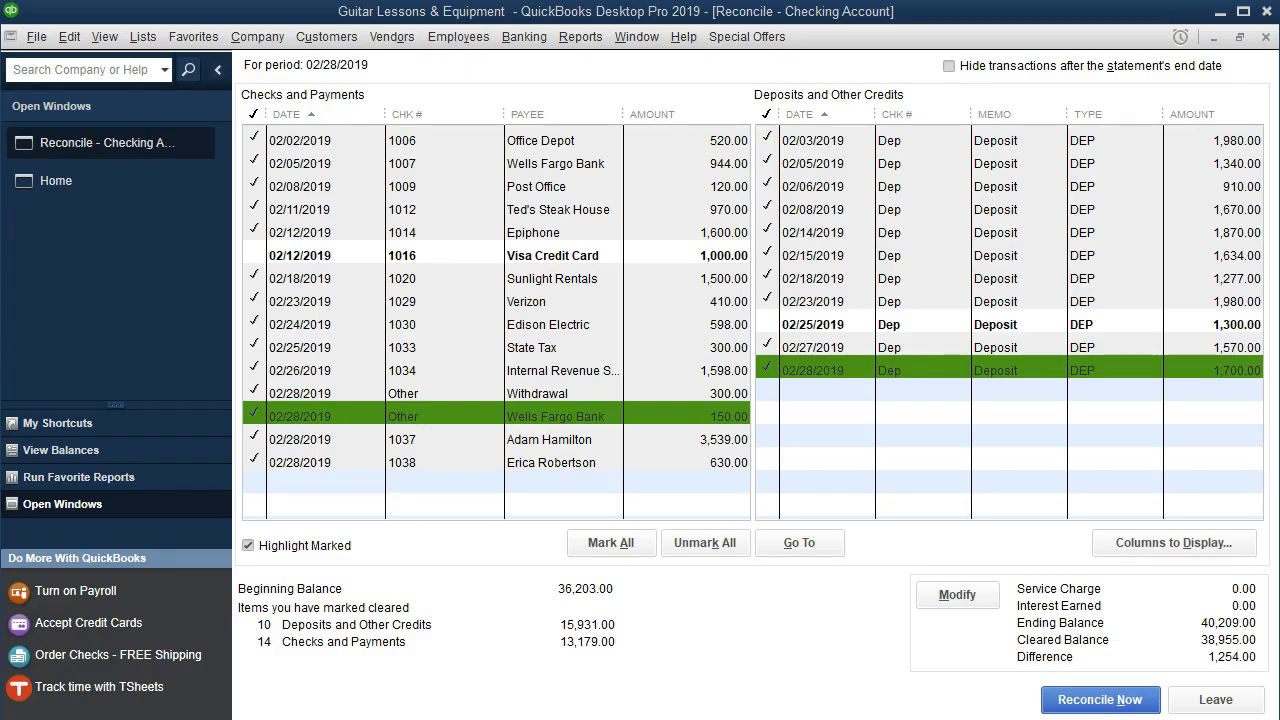
pyautogui.click(581, 37)
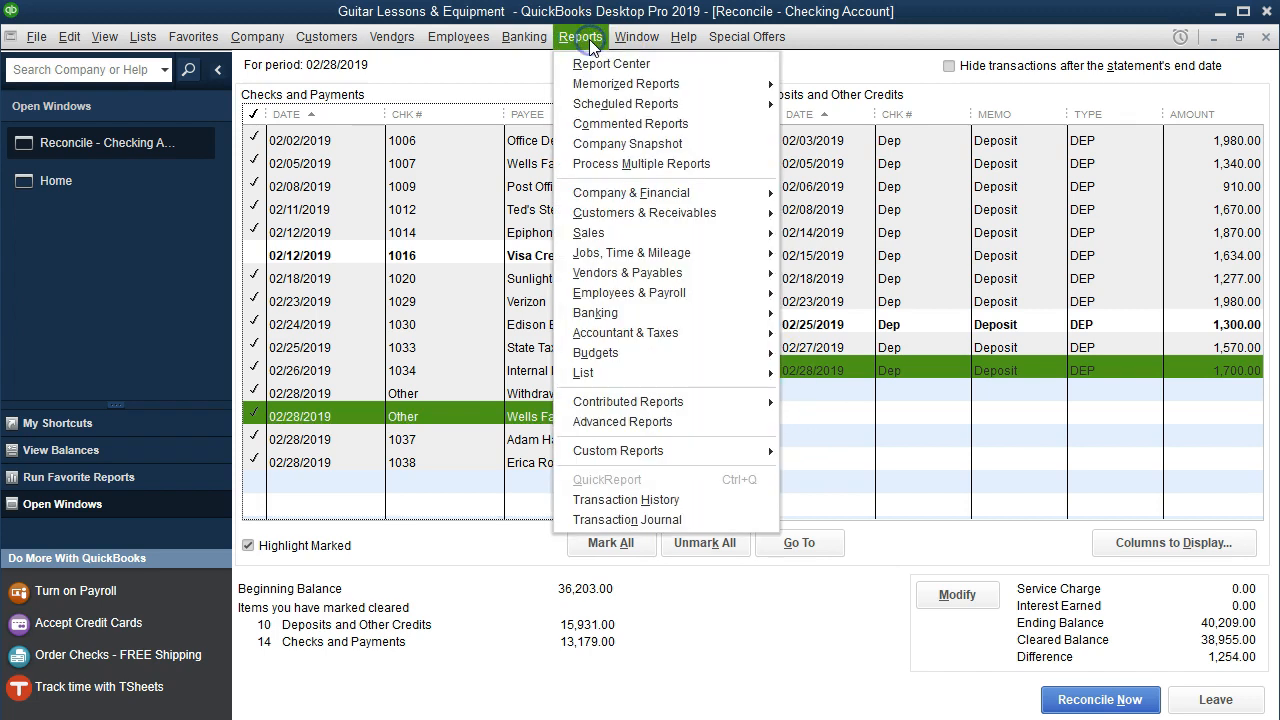
# - Enter a 'Dep' deposit dated 02/12/2019 for 944.00 to Sales in the checking register
pyautogui.click(527, 37)
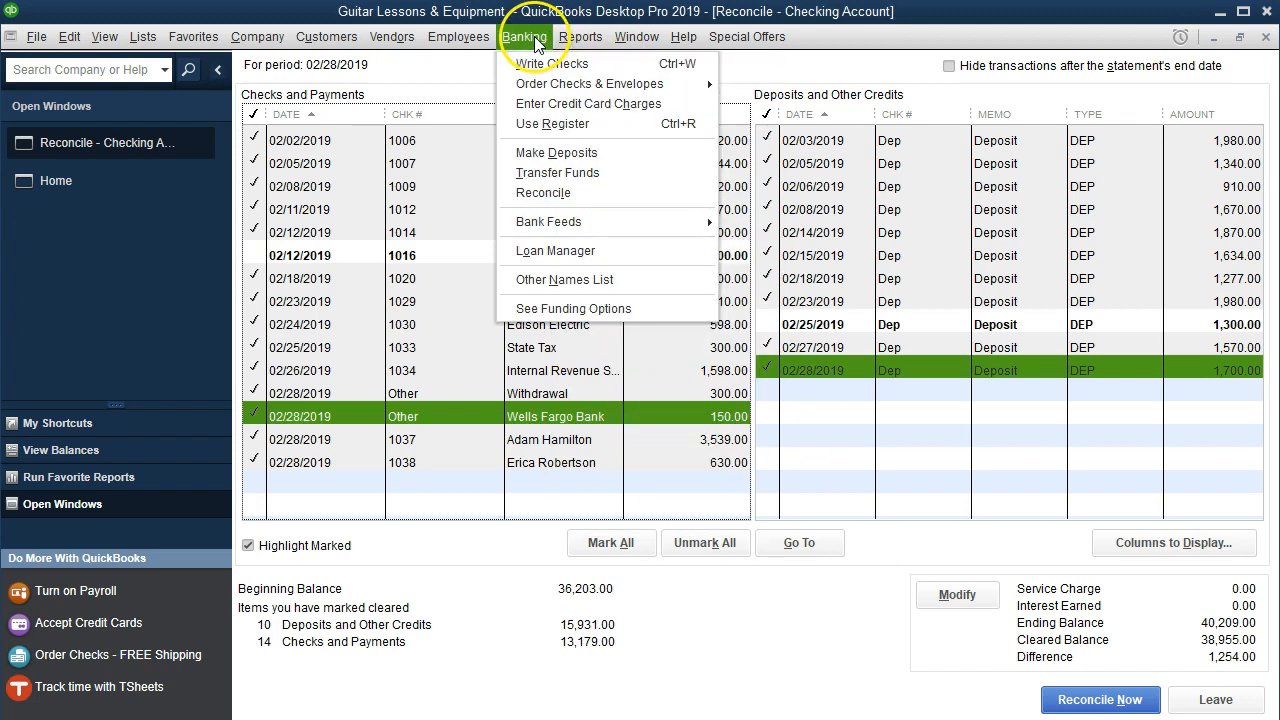
pyautogui.click(552, 124)
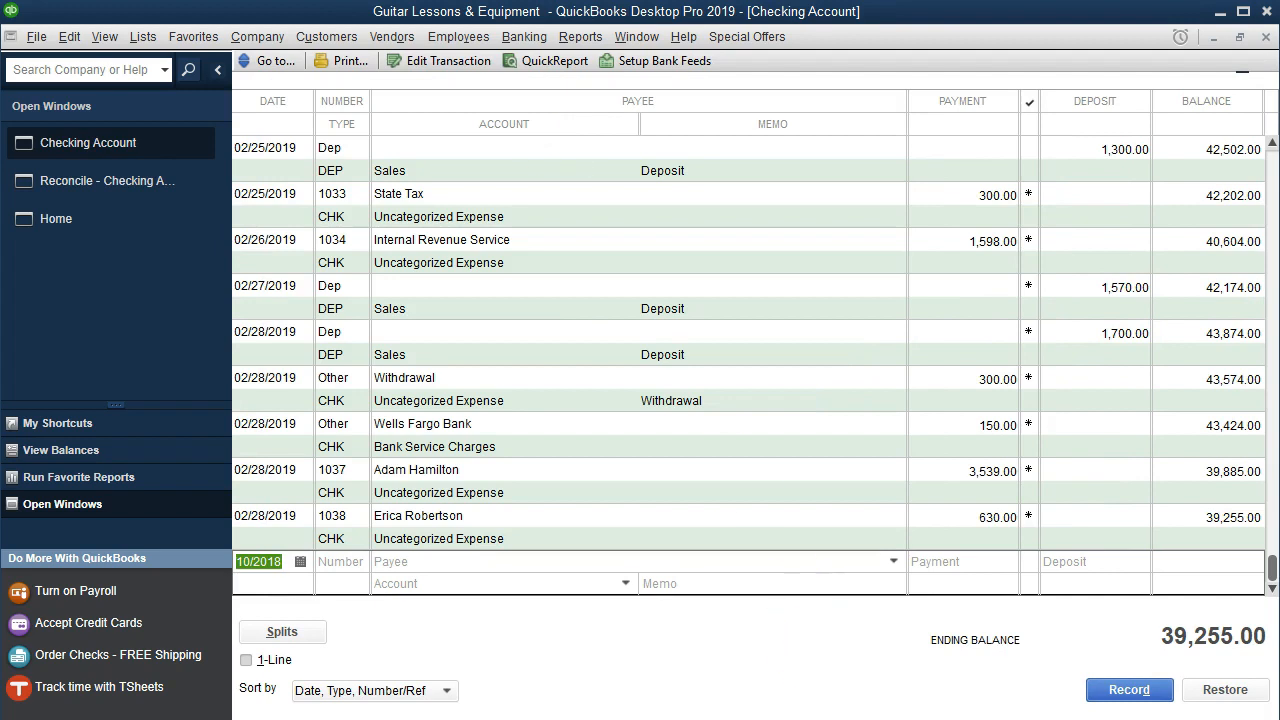
pyautogui.click(780, 718)
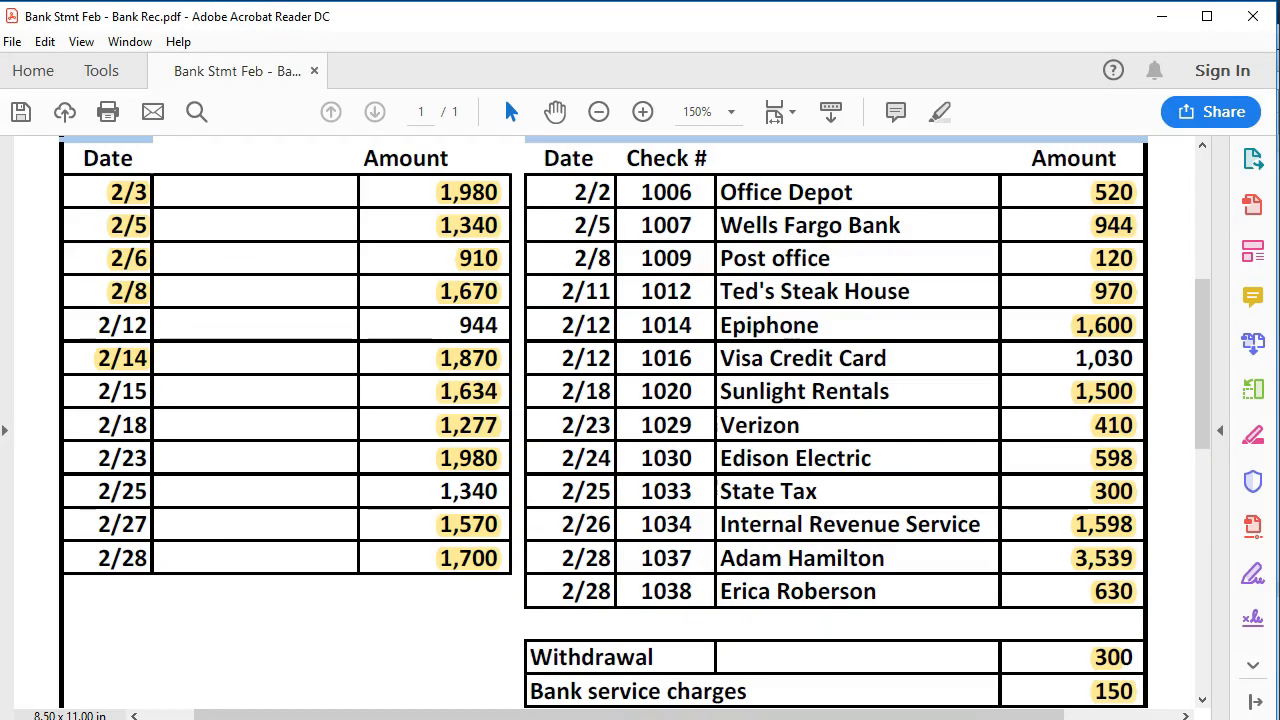
pyautogui.hotkey('alt', 'Tab')
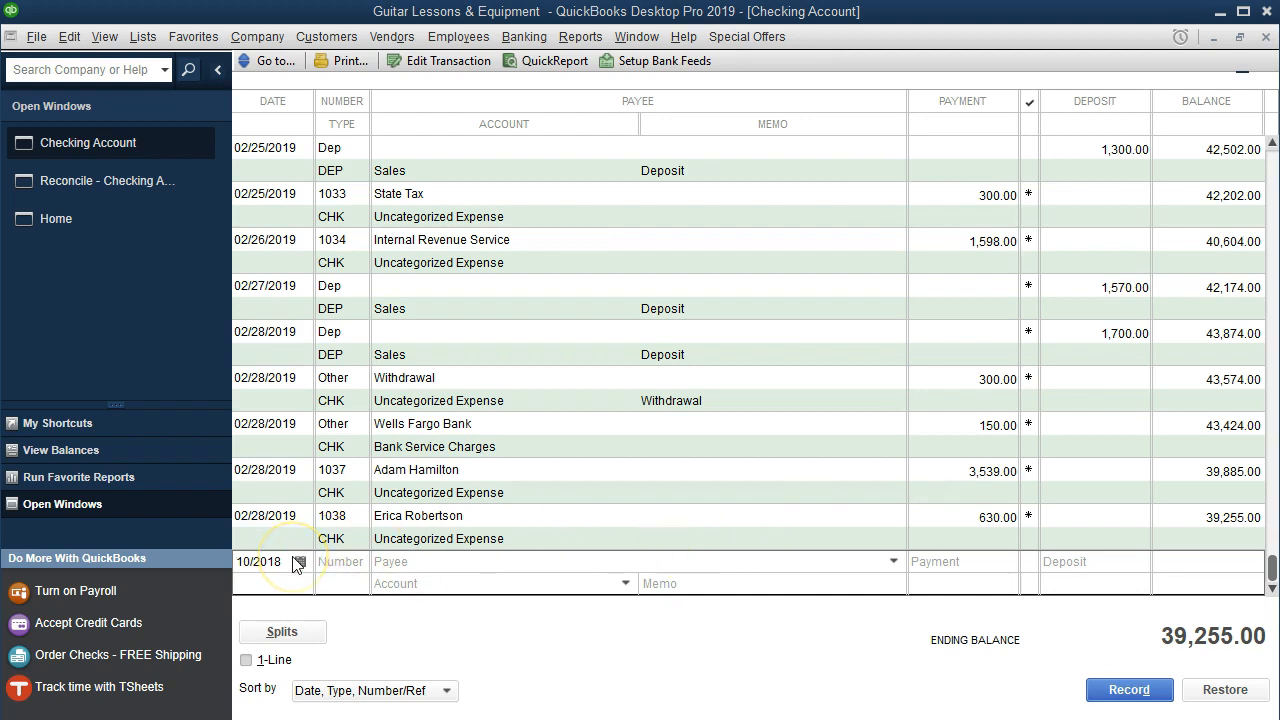
pyautogui.moveTo(296, 564); pyautogui.dragTo(160, 558)
pyautogui.write('021')
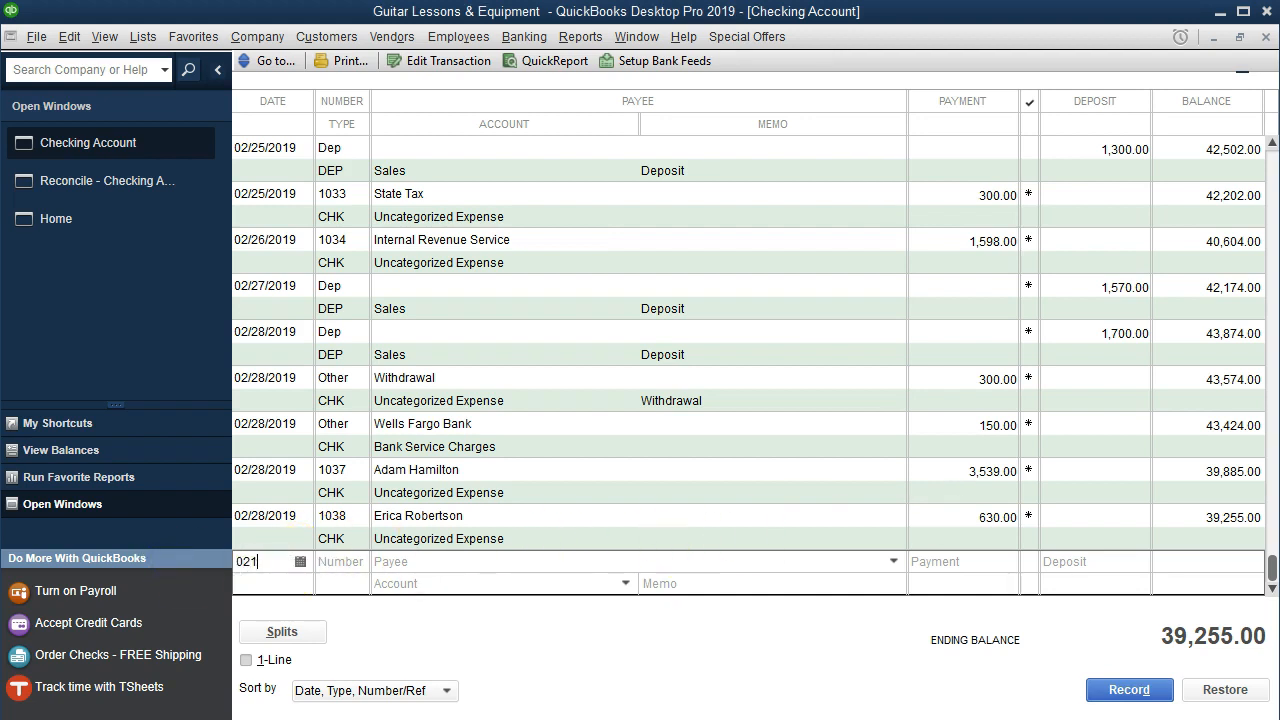
pyautogui.write('219')
pyautogui.press('Tab')
pyautogui.write('Dep')
pyautogui.press('Tab')
pyautogui.press('Tab')
pyautogui.press('Tab')
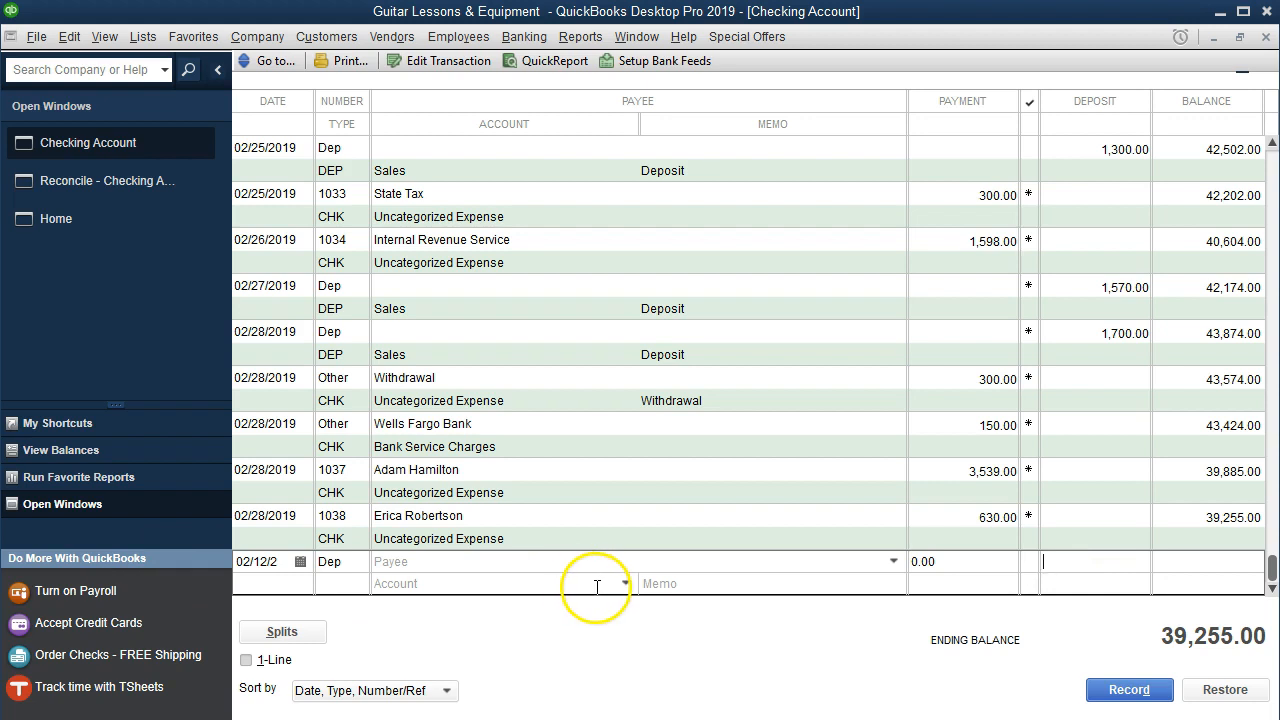
pyautogui.press('Tab')
pyautogui.write('Sales')
pyautogui.press('Tab')
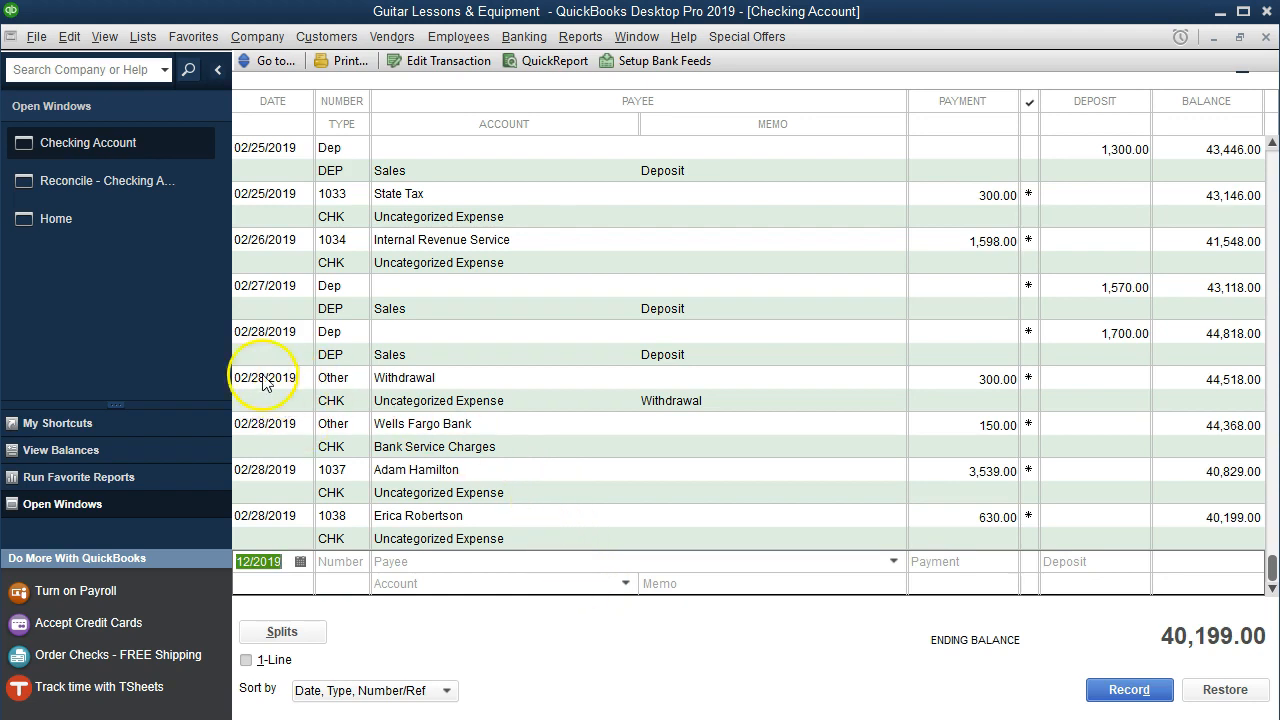
pyautogui.click(141, 187)
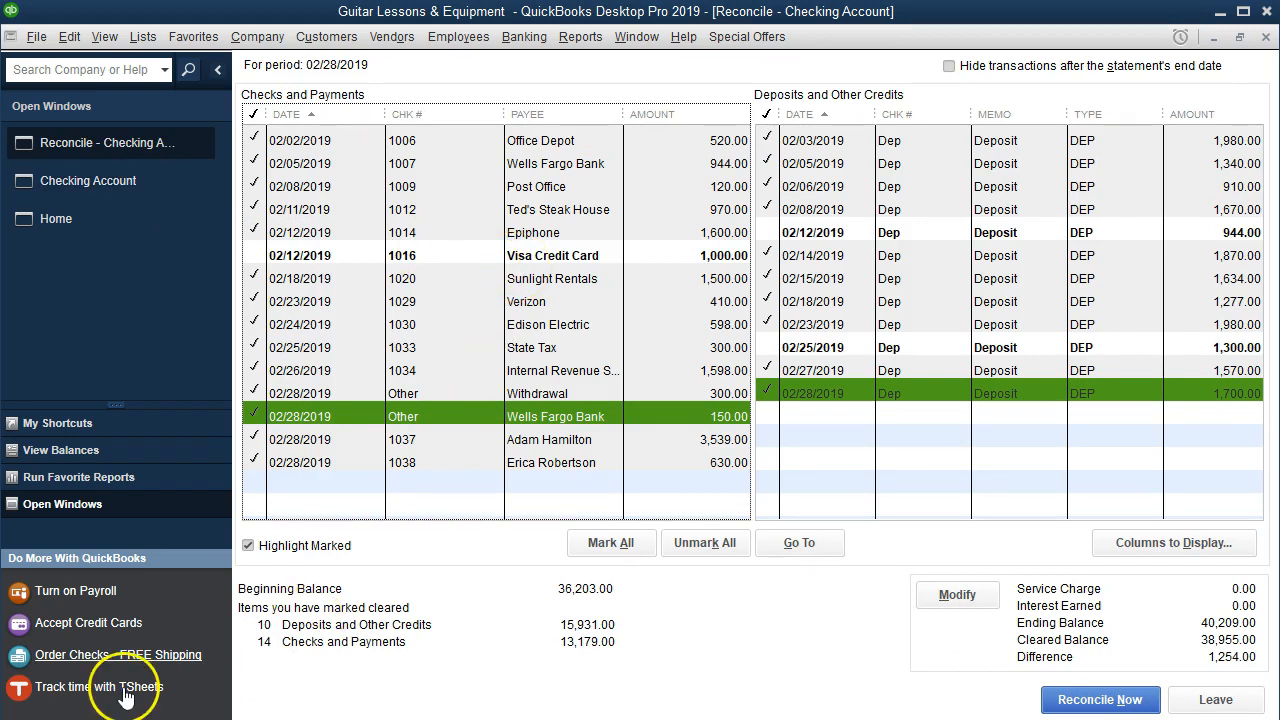
# - Clear the 02/12/2019 944.00 deposit, then inspect check 1016 and the checking register
pyautogui.click(1203, 236)
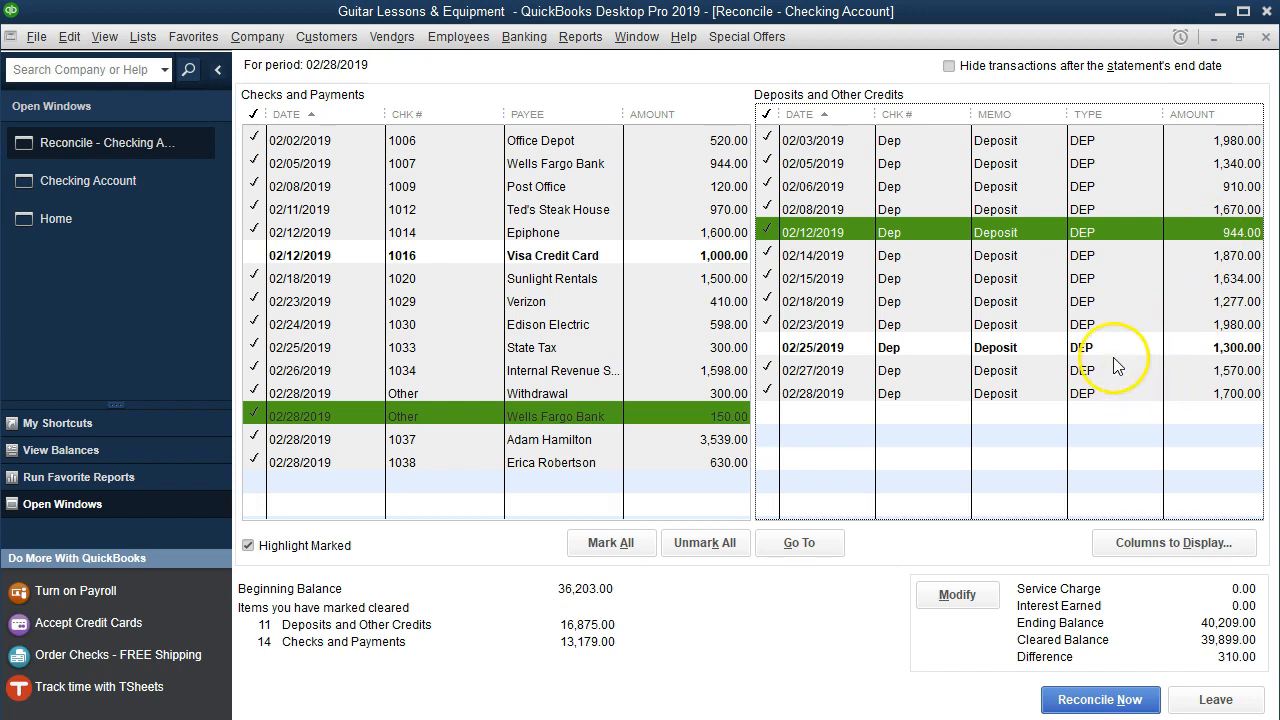
pyautogui.doubleClick(549, 258)
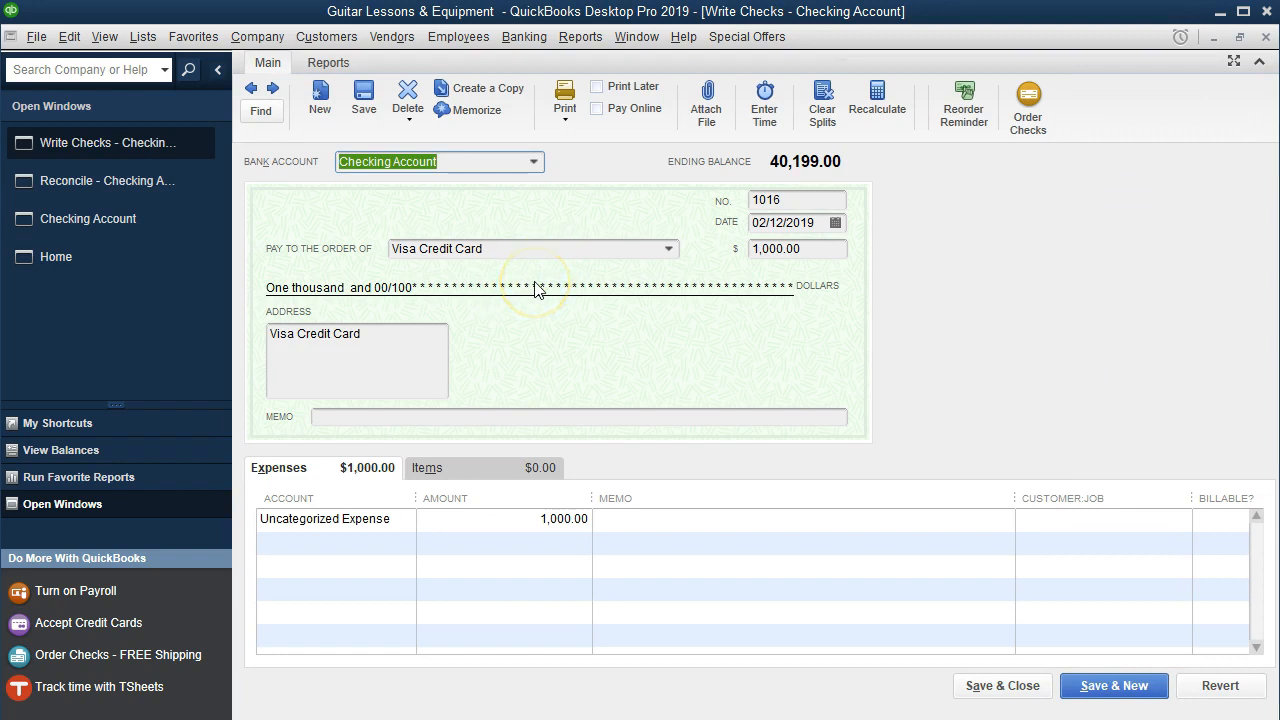
pyautogui.click(1266, 37)
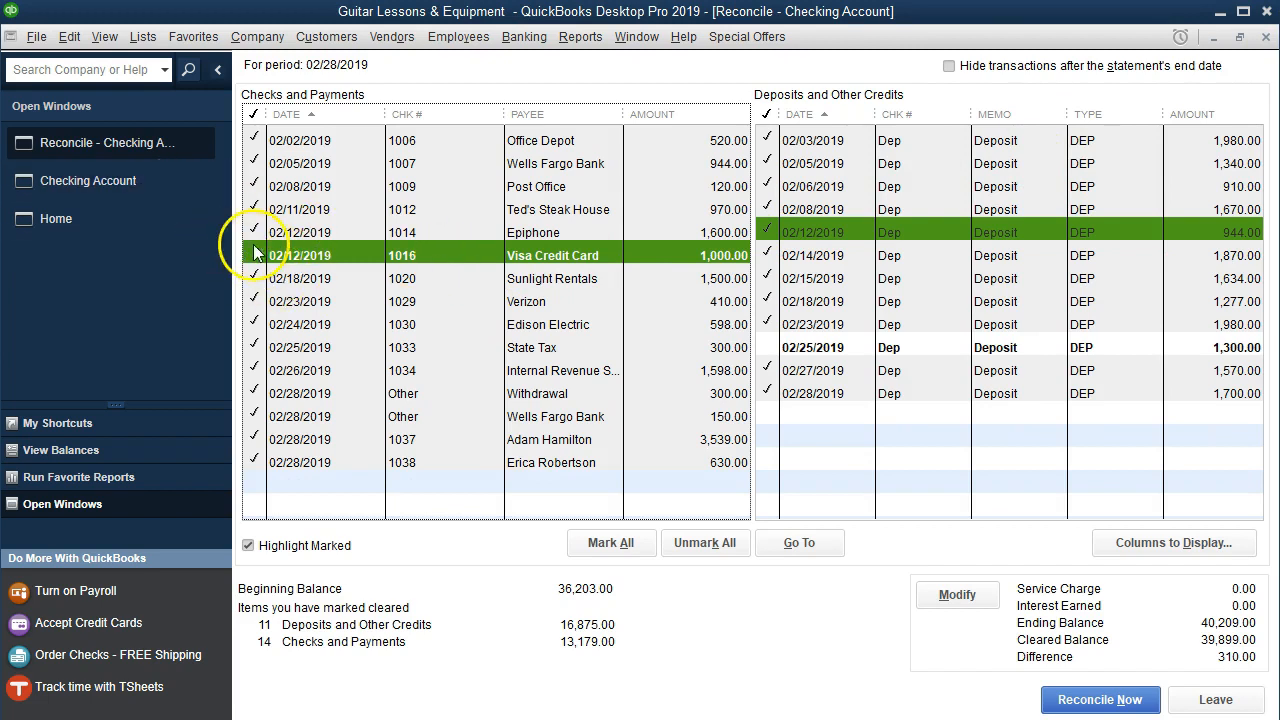
pyautogui.click(116, 190)
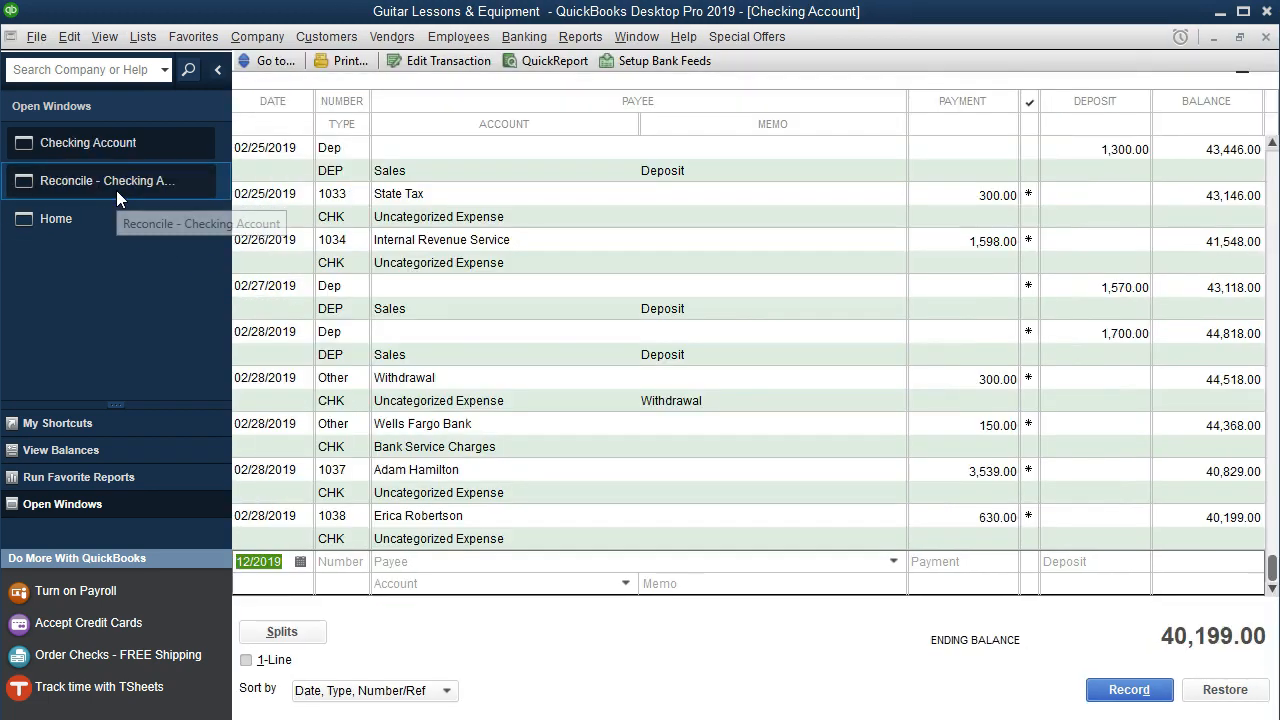
pyautogui.scroll(4, 440, 370)
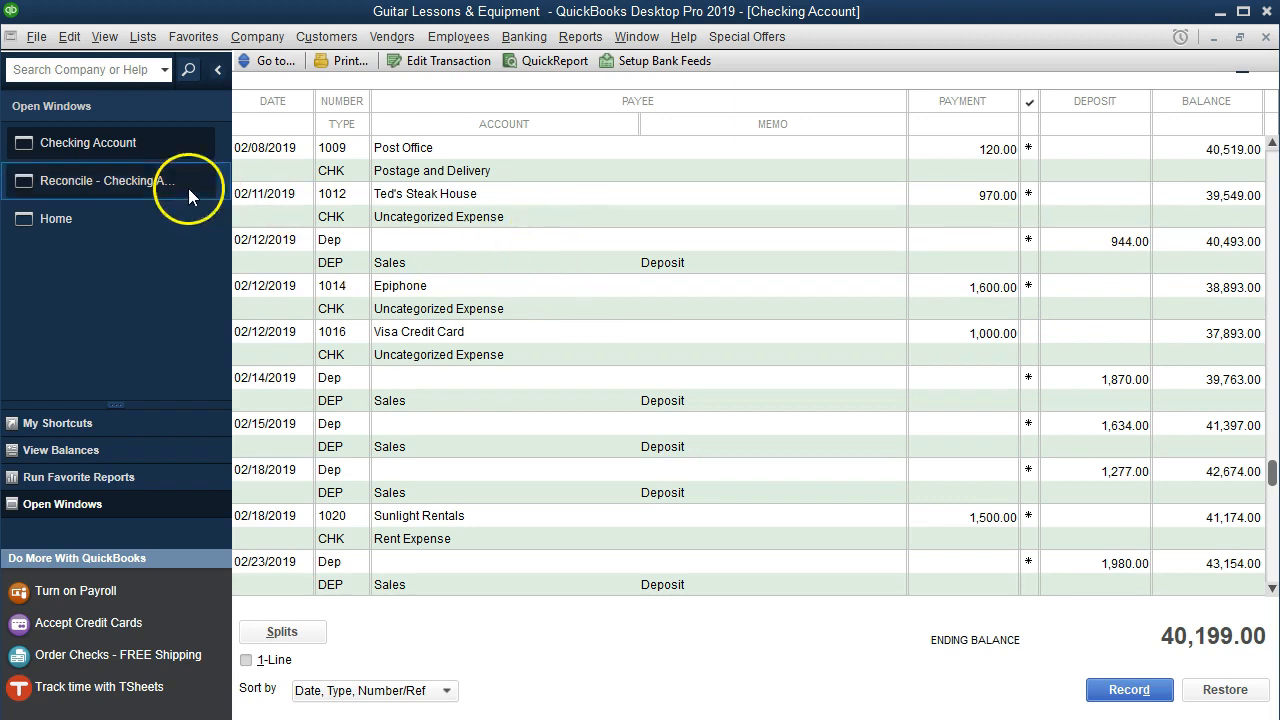
pyautogui.click(143, 180)
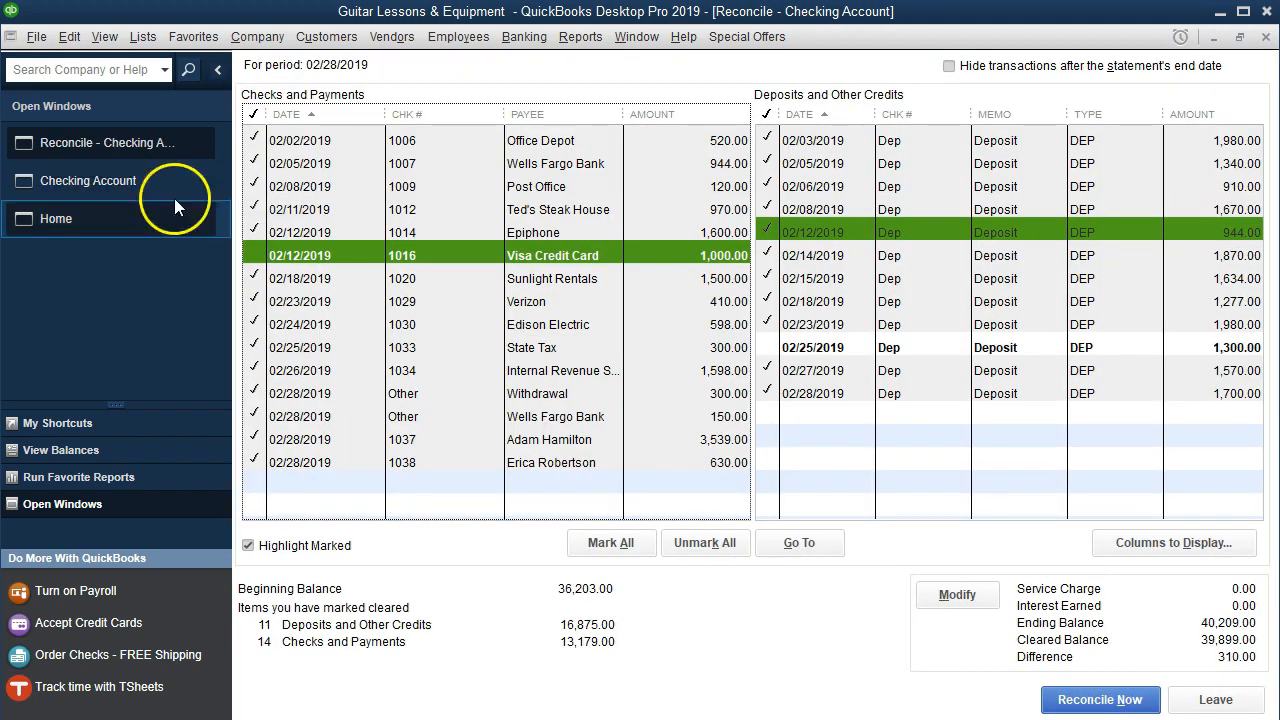
# - Change check 1016's amount to 1,030.00 to match the statement and save the change
pyautogui.doubleClick(710, 258)
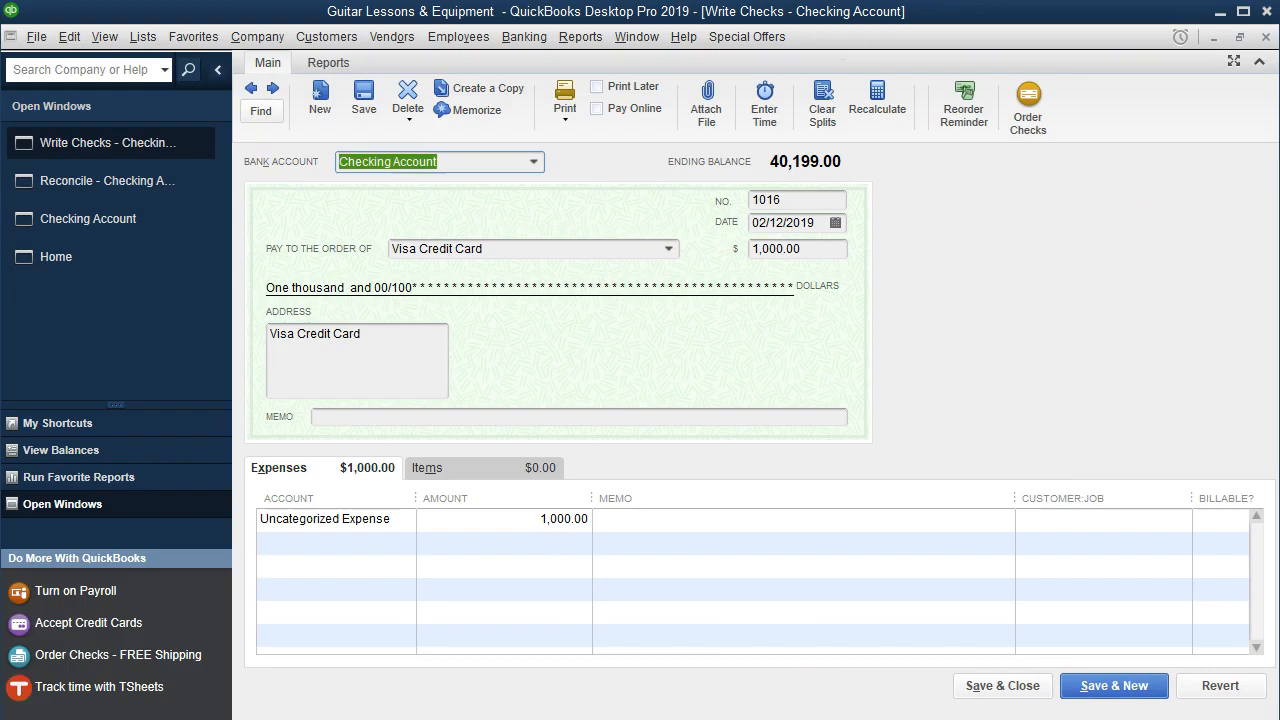
pyautogui.hotkey('alt', 'Tab')
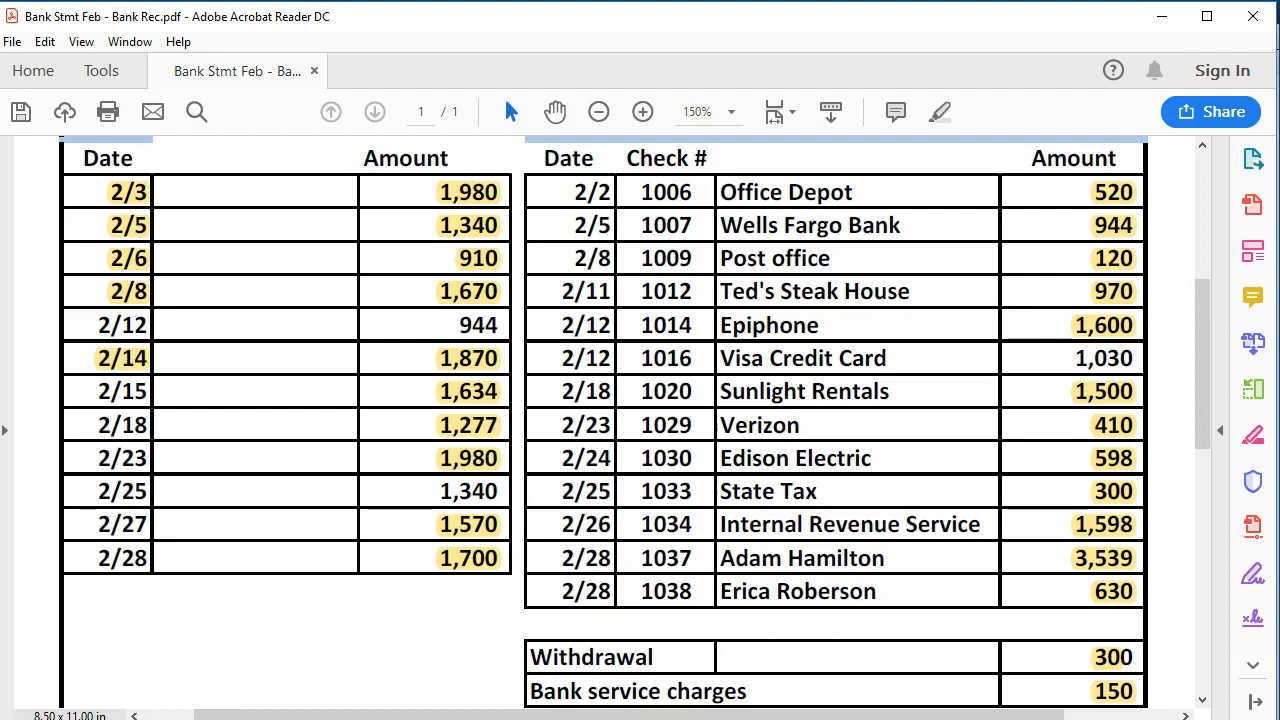
pyautogui.hotkey('alt', 'Tab')
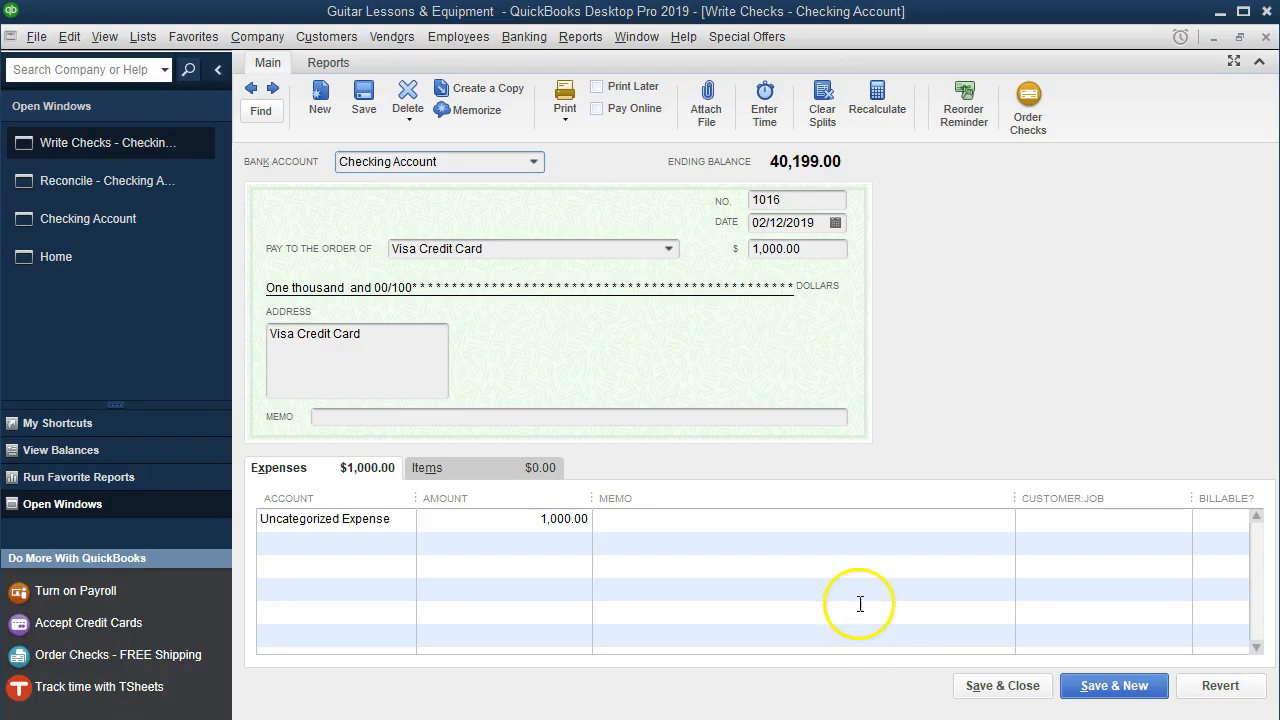
pyautogui.click(768, 248)
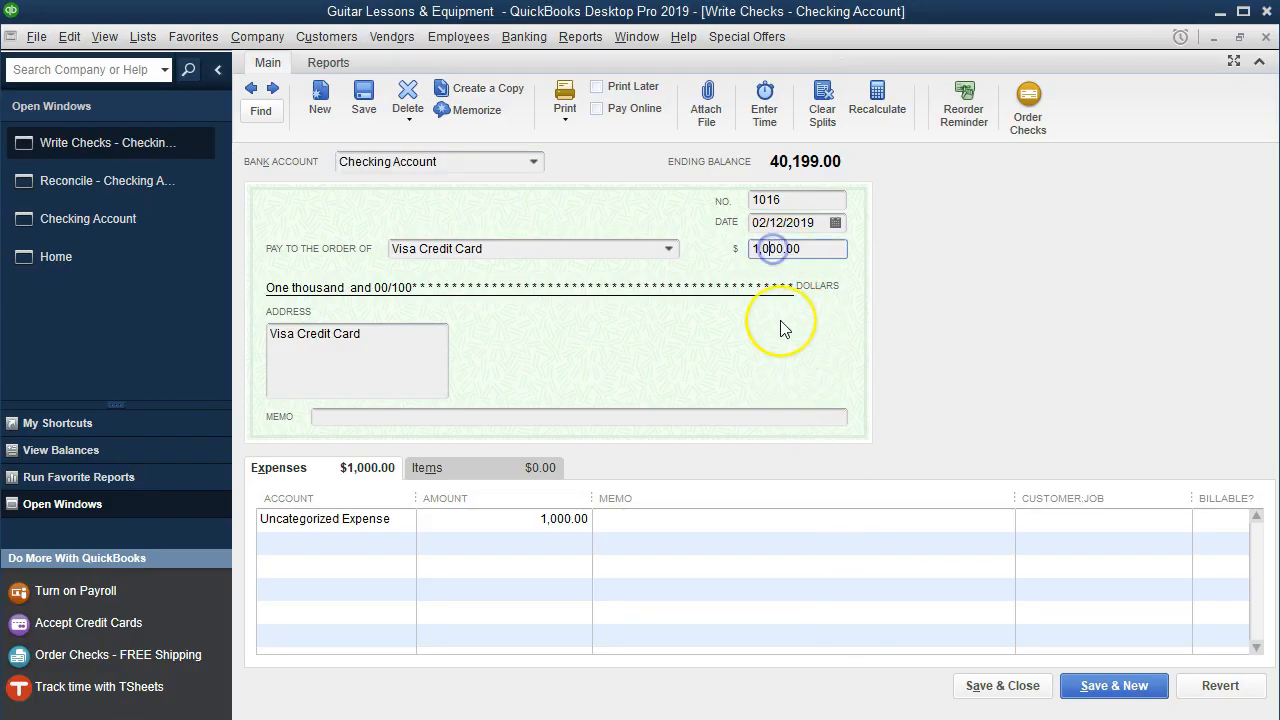
pyautogui.press('BackSpace')
pyautogui.write('3')
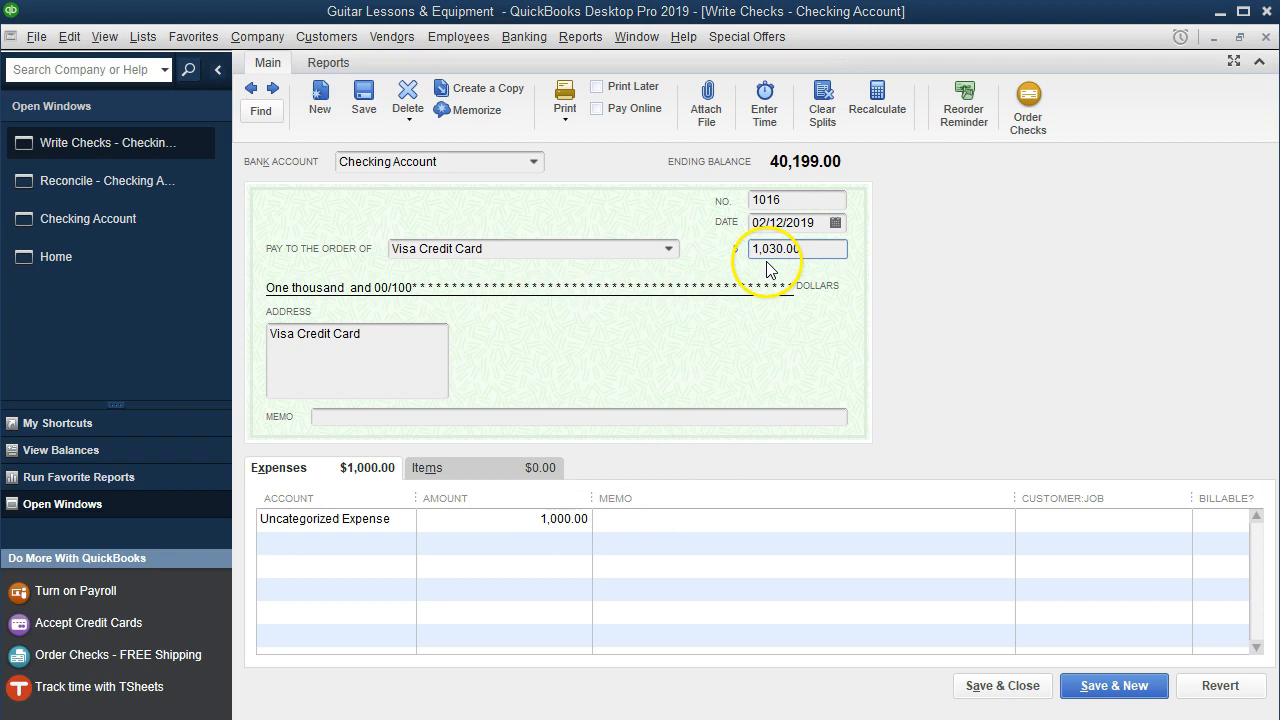
pyautogui.click(1003, 686)
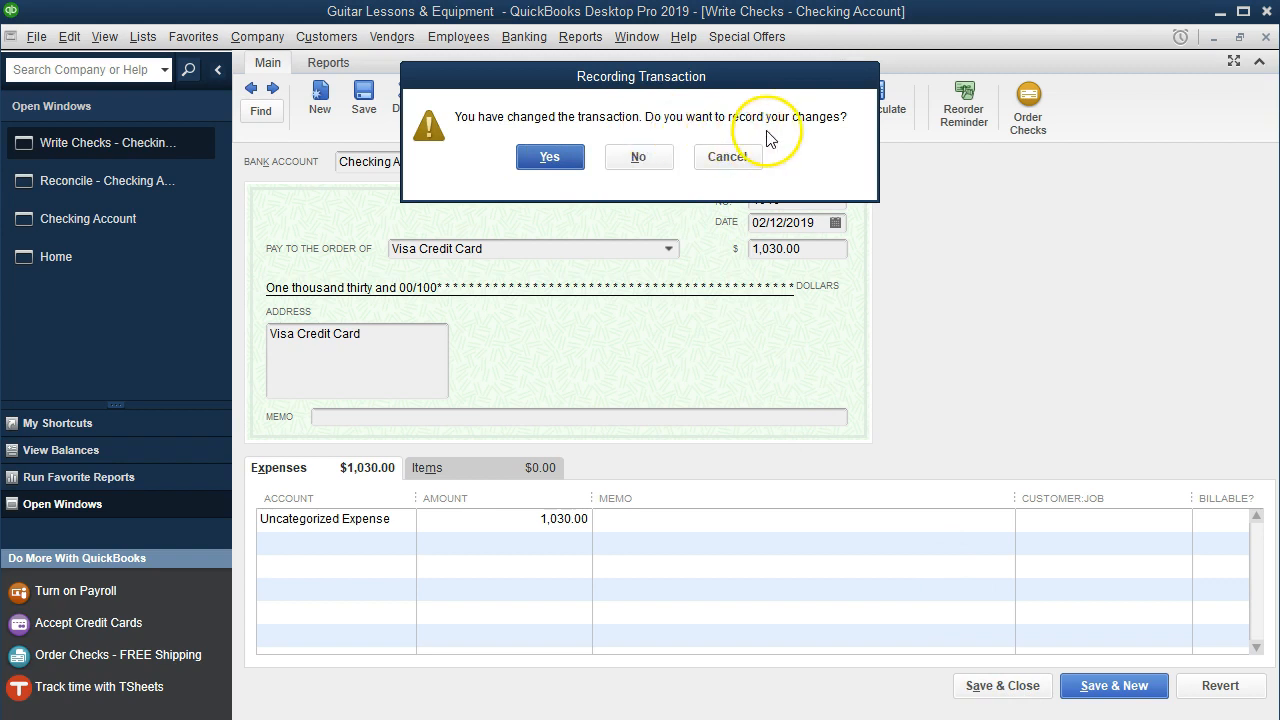
pyautogui.click(549, 157)
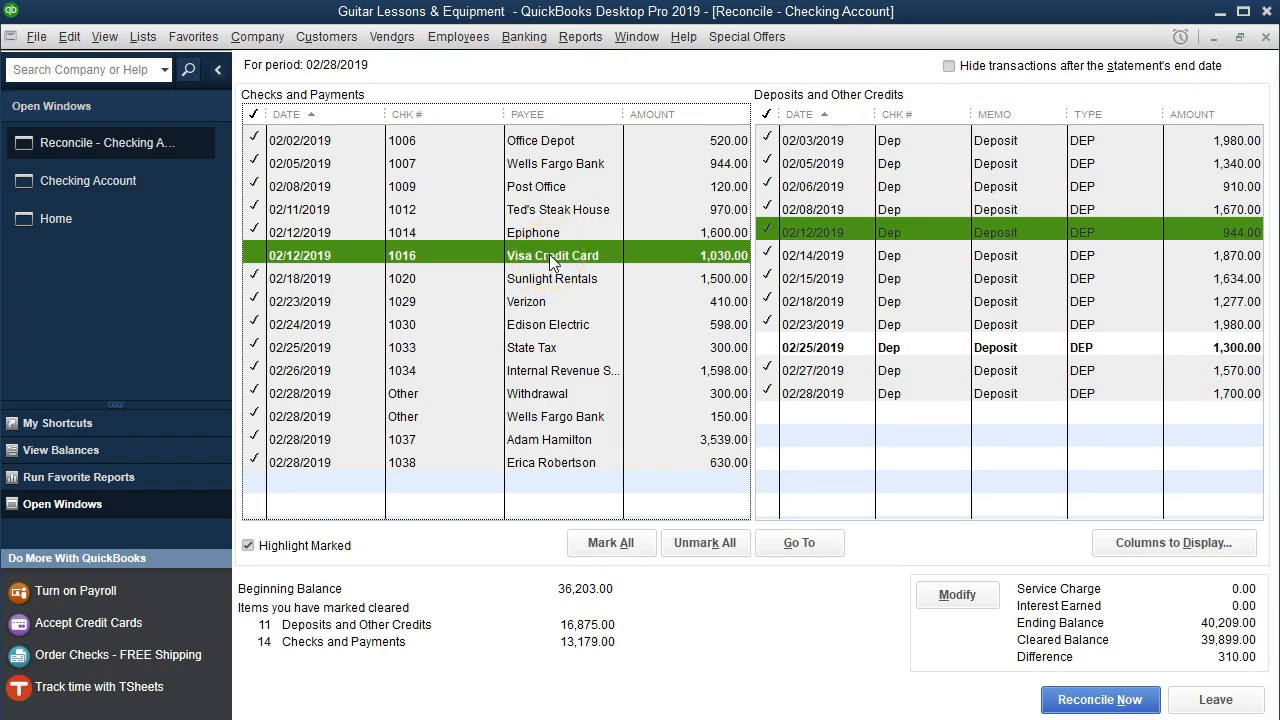
# - Verify check 1016 shows 1,030.00 and mark it cleared
pyautogui.doubleClick(549, 255)
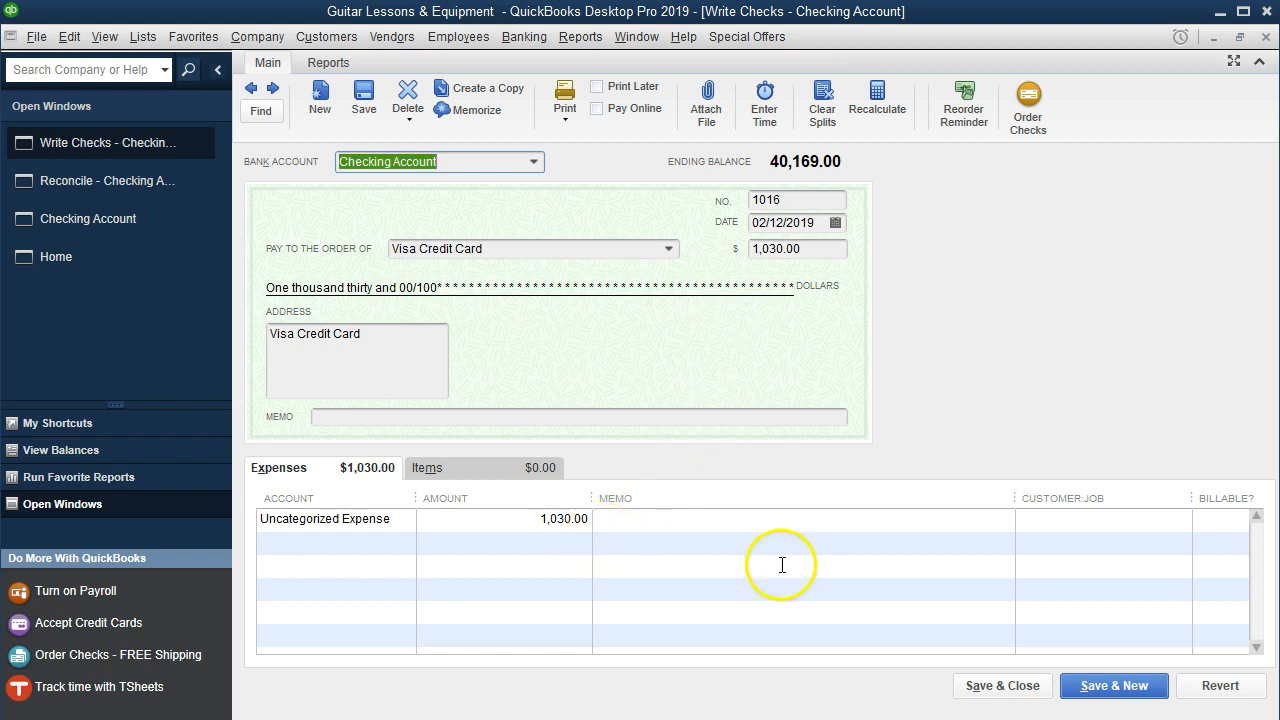
pyautogui.click(1003, 686)
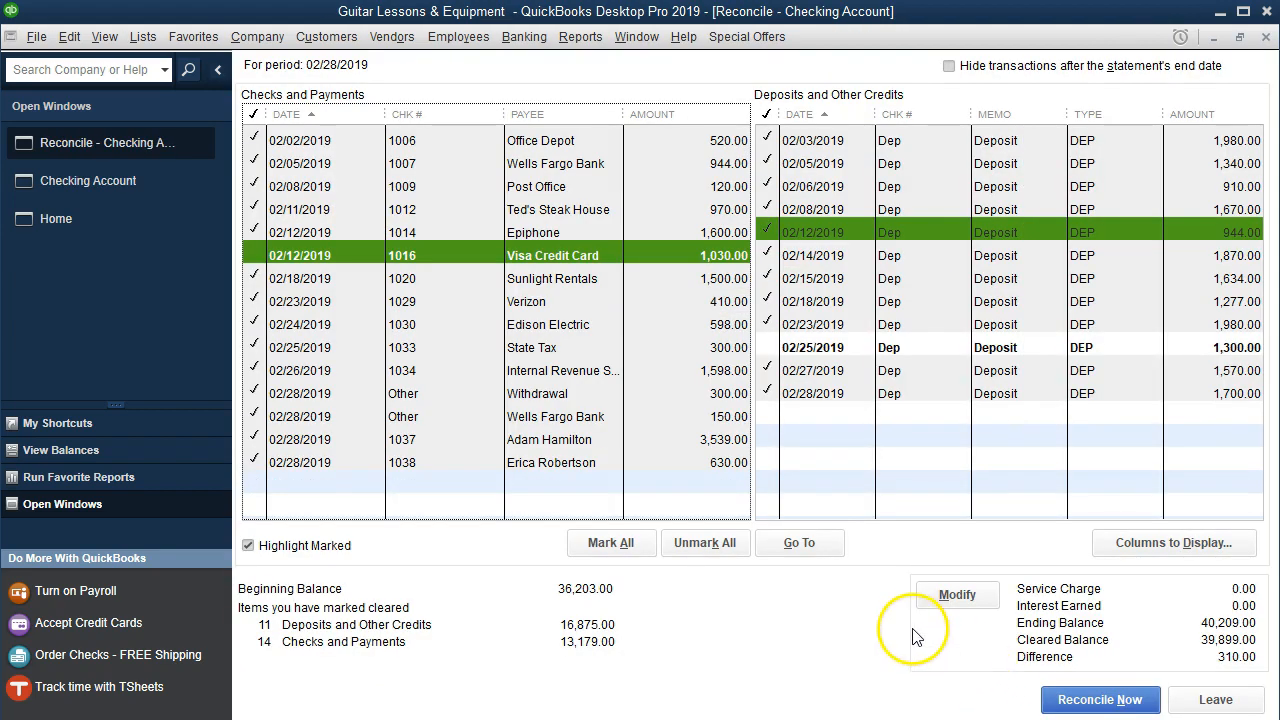
pyautogui.click(258, 255)
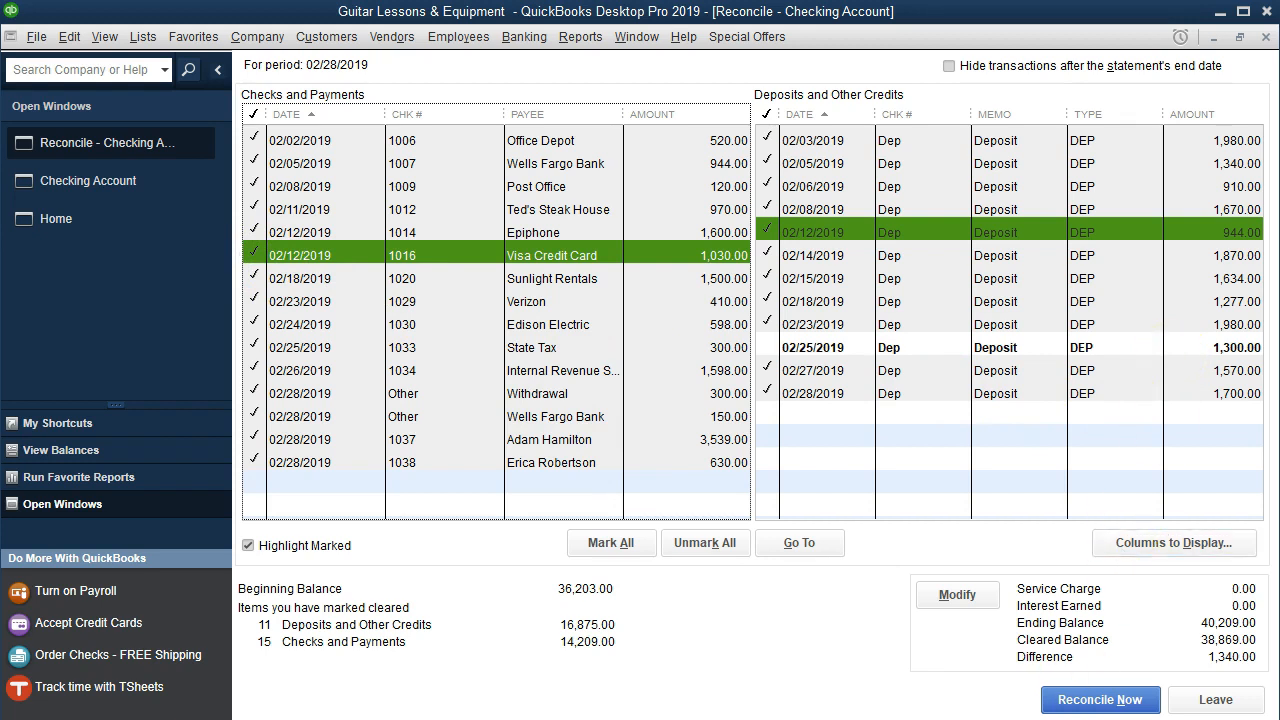
# - Highlight the Visa Credit Card amount 1,030 on the bank statement PDF
pyautogui.click(1062, 719)
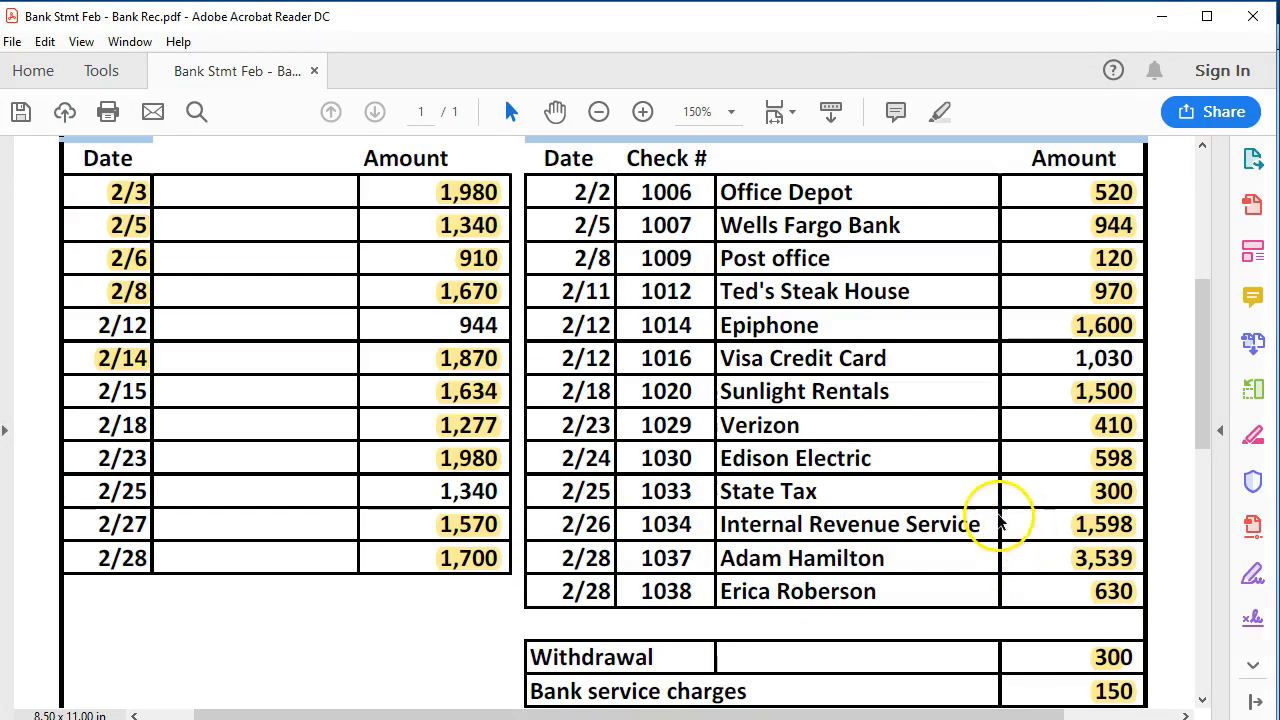
pyautogui.moveTo(1073, 358); pyautogui.dragTo(1147, 352)
pyautogui.click(1126, 357)
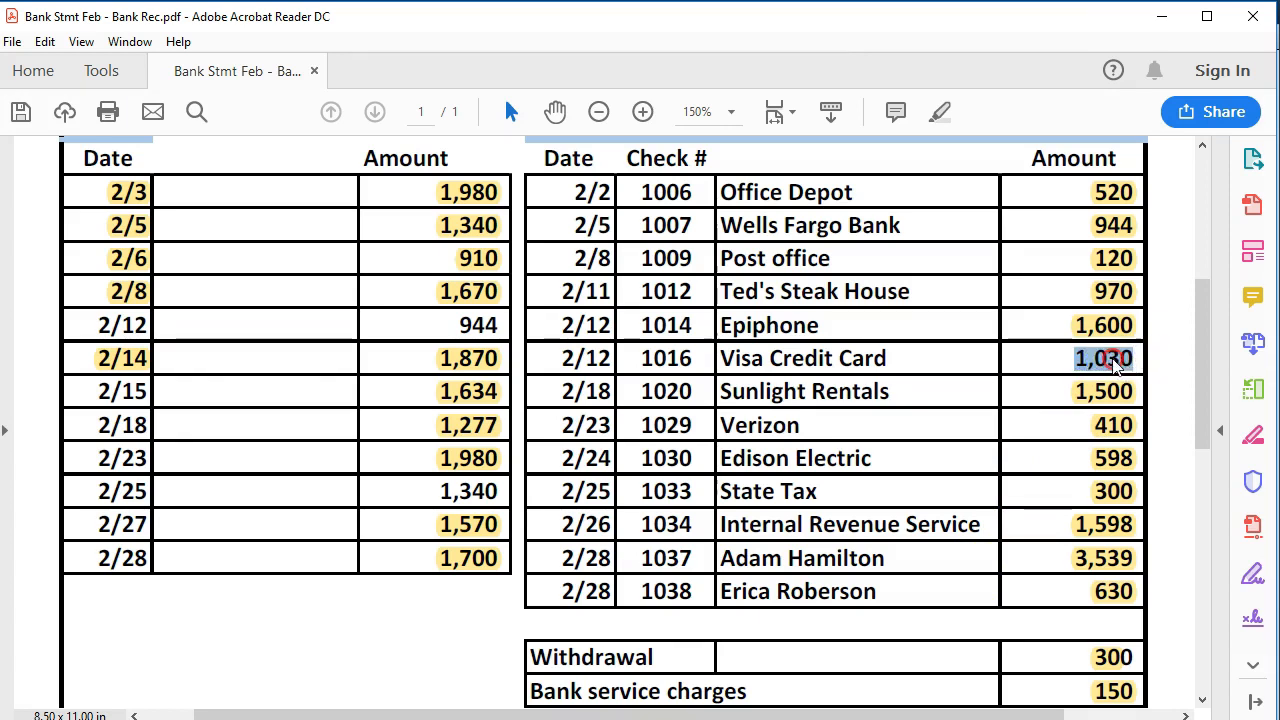
pyautogui.rightClick(1089, 357)
pyautogui.click(1110, 421)
# - Highlight the 2/12 deposit of 944, then open QuickBooks' 02/25/2019 1,300.00 deposit
pyautogui.moveTo(459, 322); pyautogui.dragTo(510, 323)
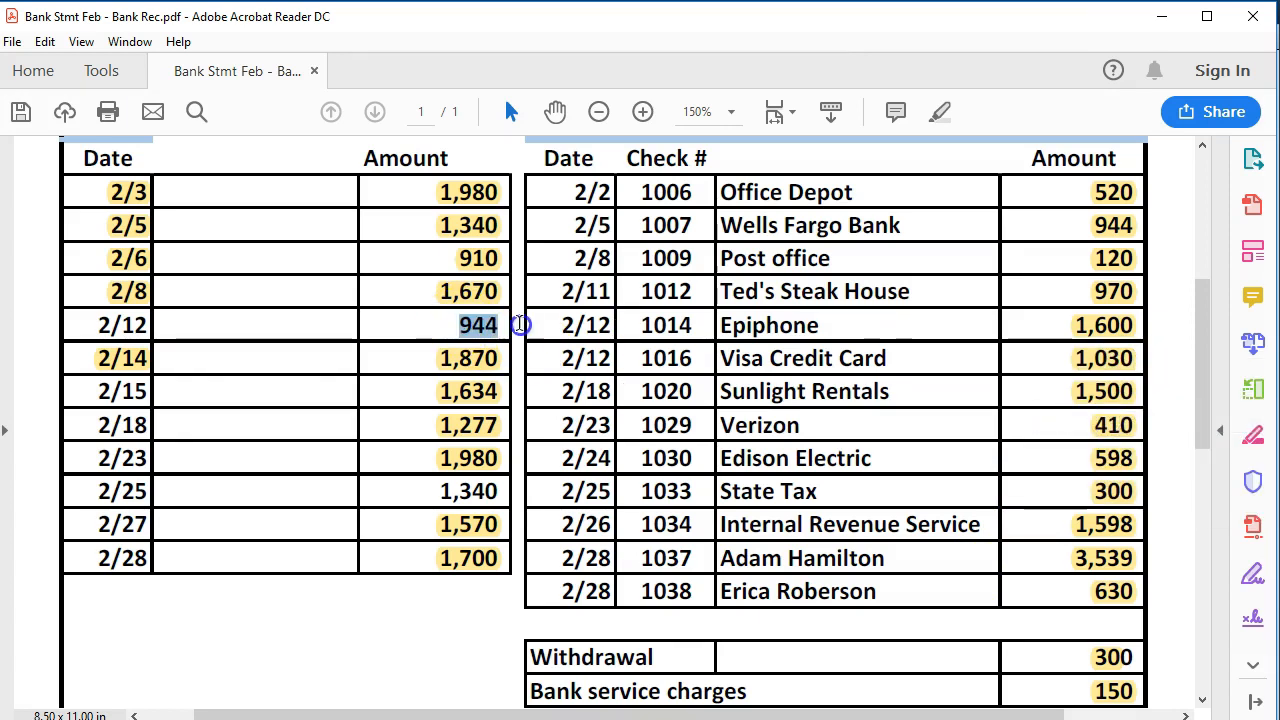
pyautogui.rightClick(489, 331)
pyautogui.click(528, 388)
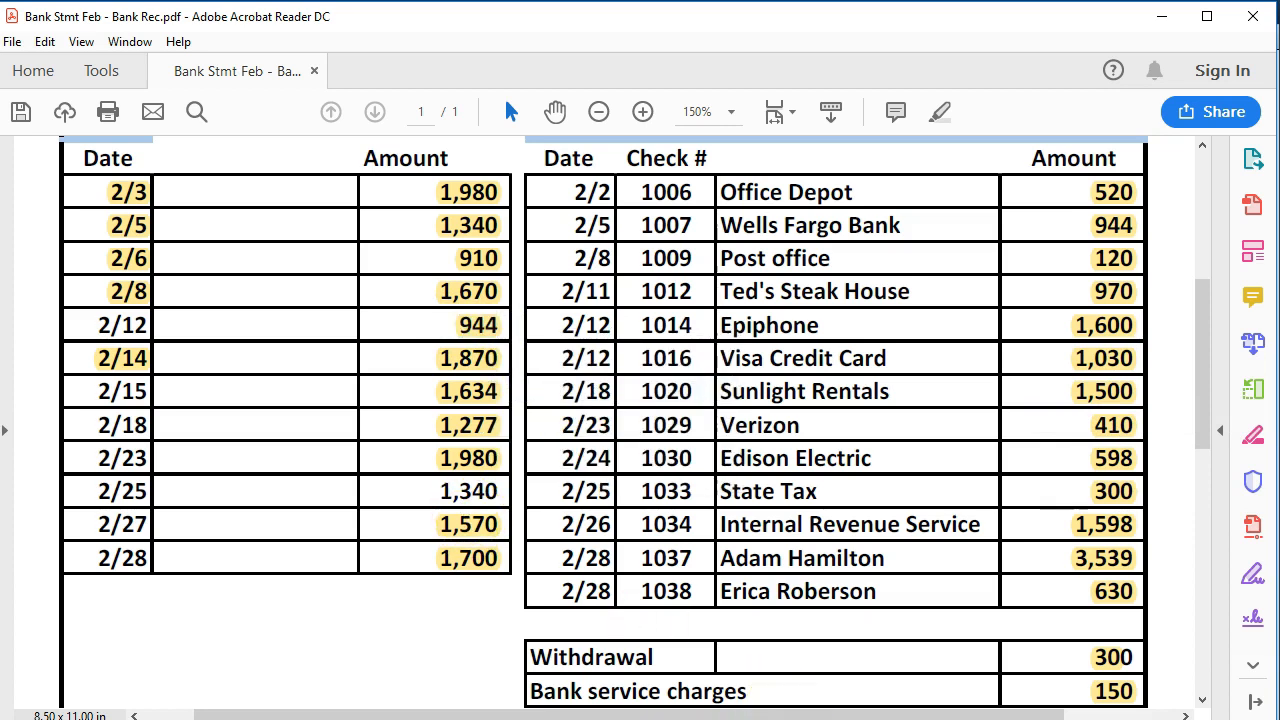
pyautogui.click(980, 719)
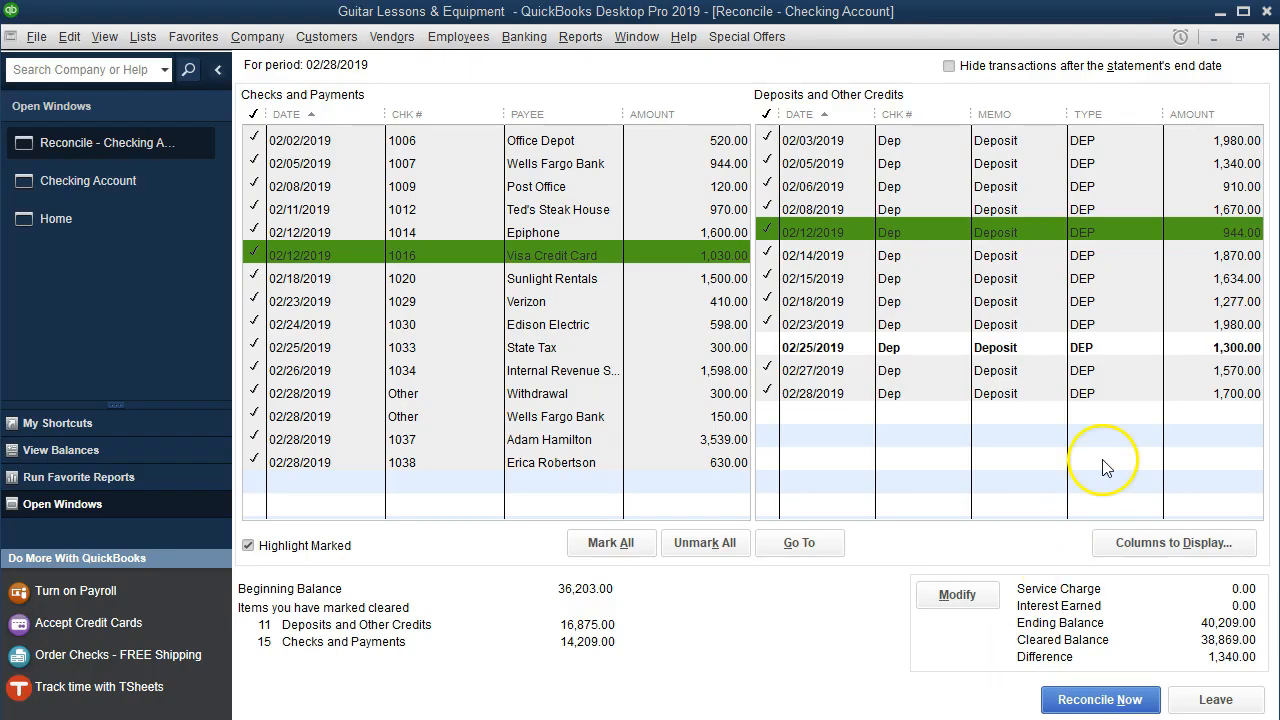
pyautogui.doubleClick(1206, 349)
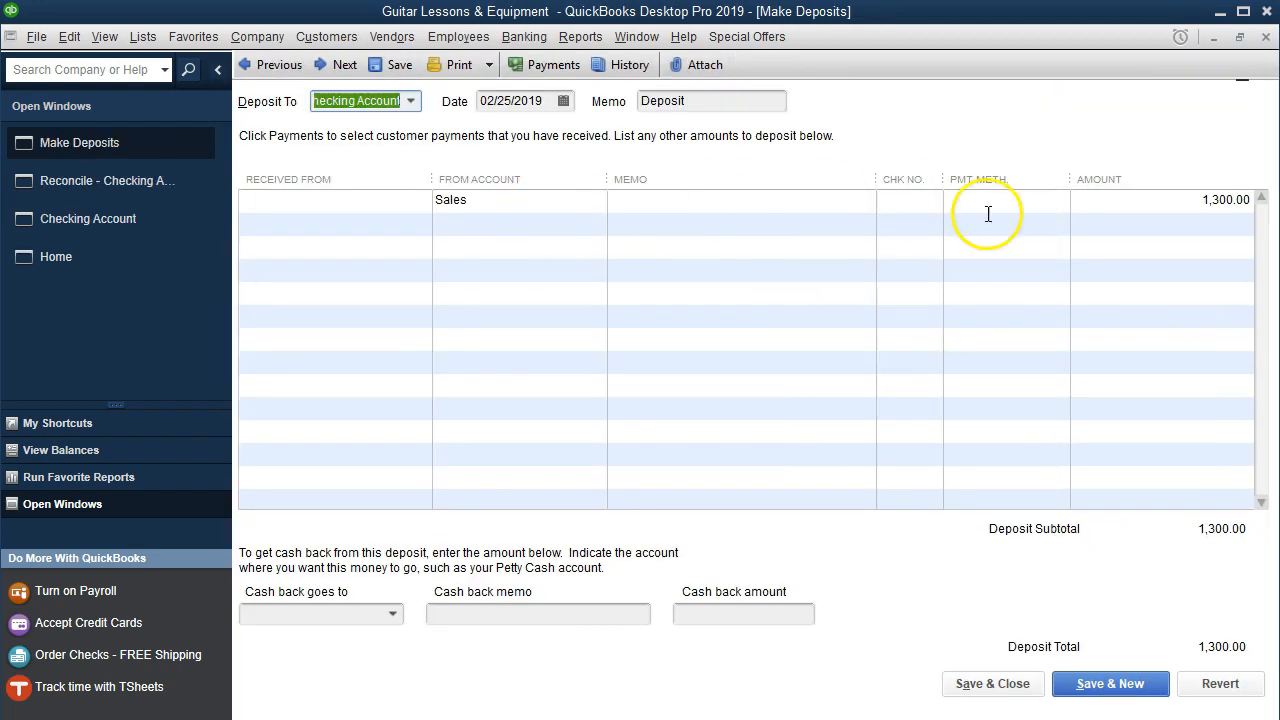
# - Change the 02/25/2019 deposit amount from 1,300.00 to 1,340.00
pyautogui.click(1166, 206)
pyautogui.click(1250, 201)
pyautogui.press('BackSpace')
pyautogui.write('4')
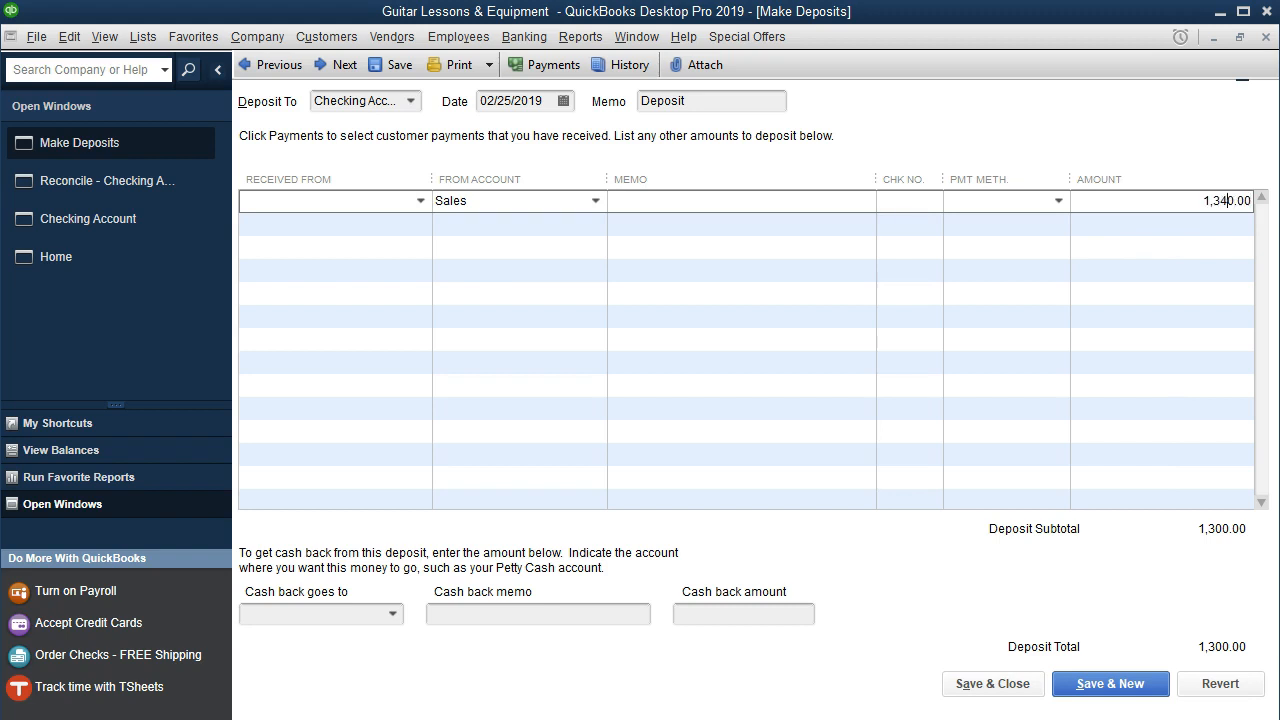
pyautogui.press('Tab')
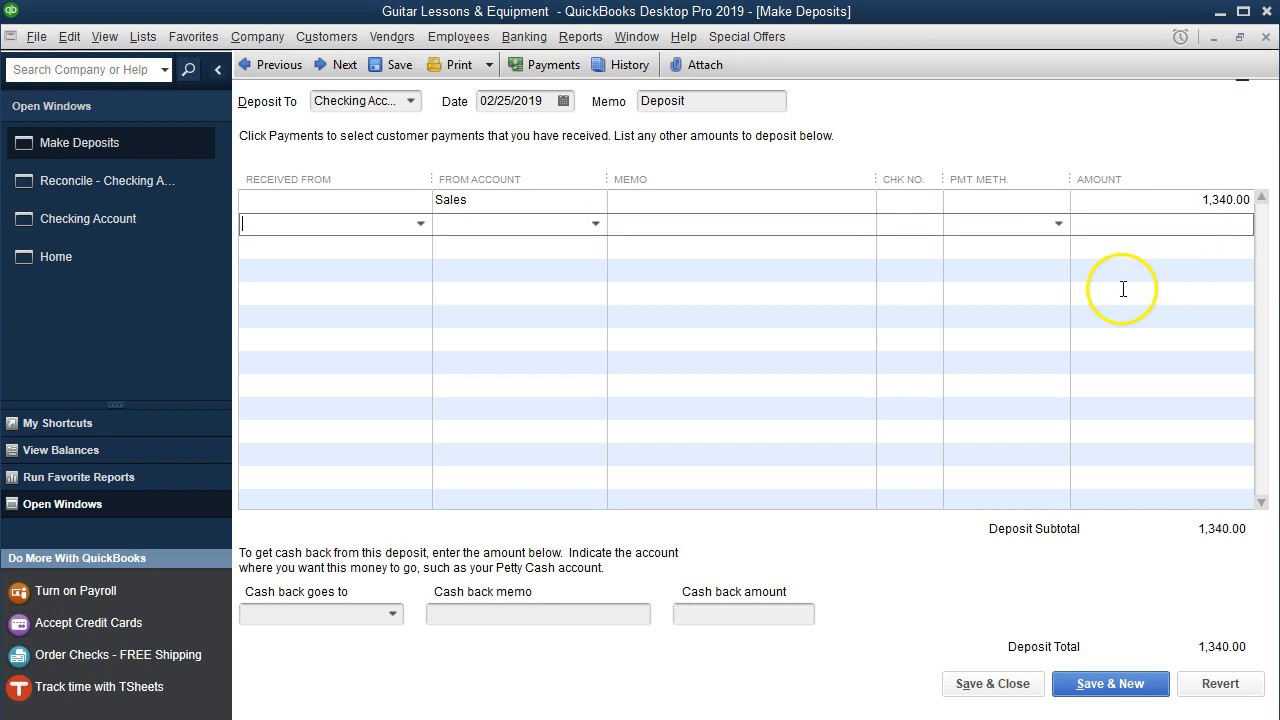
# - Save the corrected deposit and mark it cleared, bringing the difference to 0.00
pyautogui.click(992, 684)
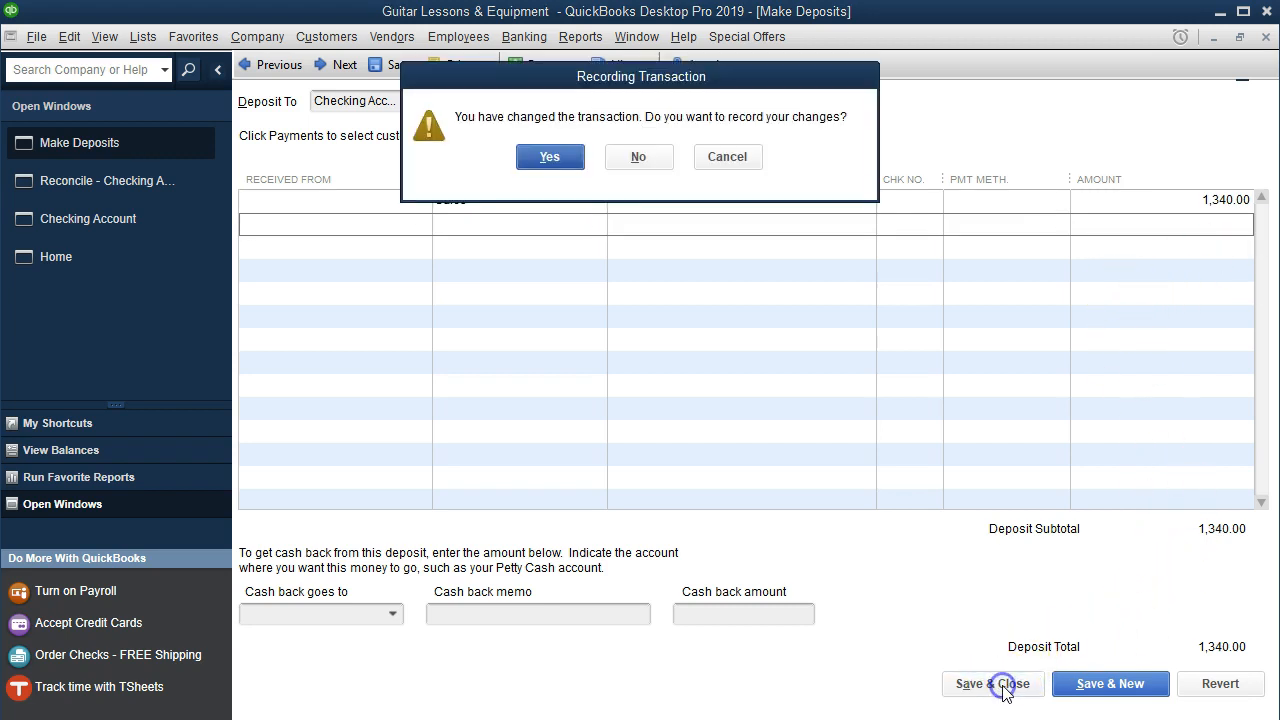
pyautogui.click(558, 157)
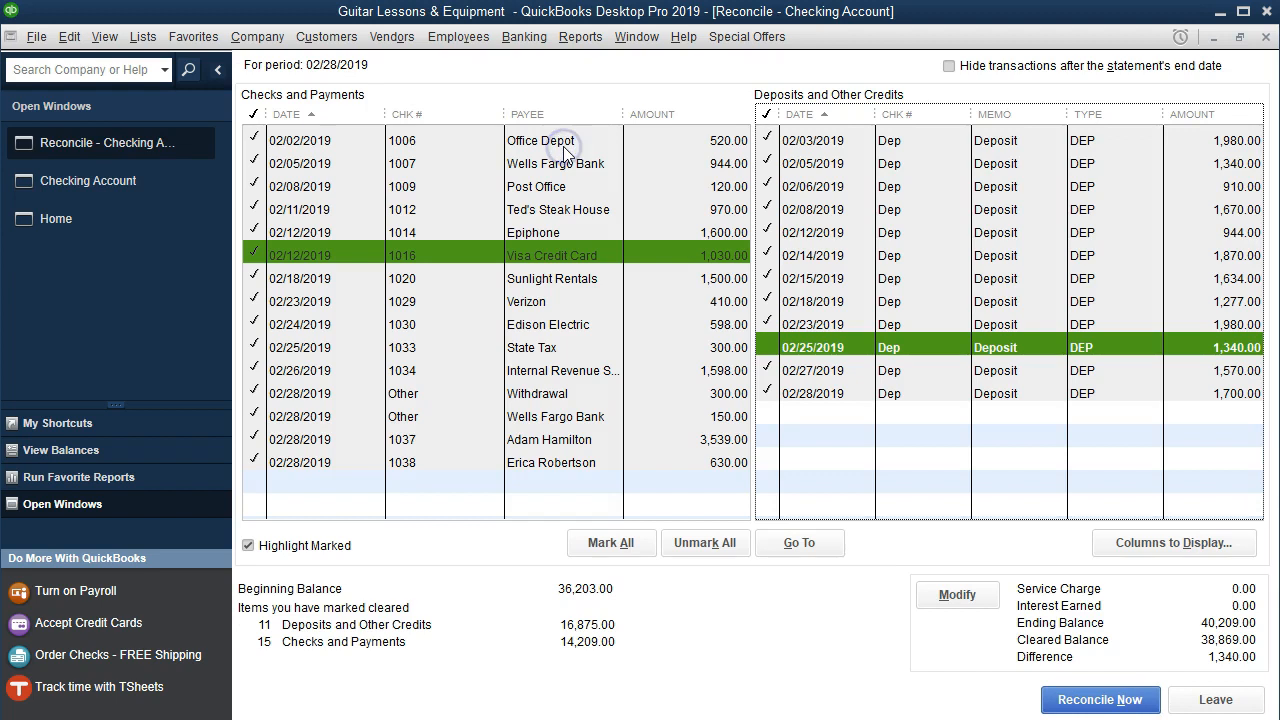
pyautogui.click(762, 347)
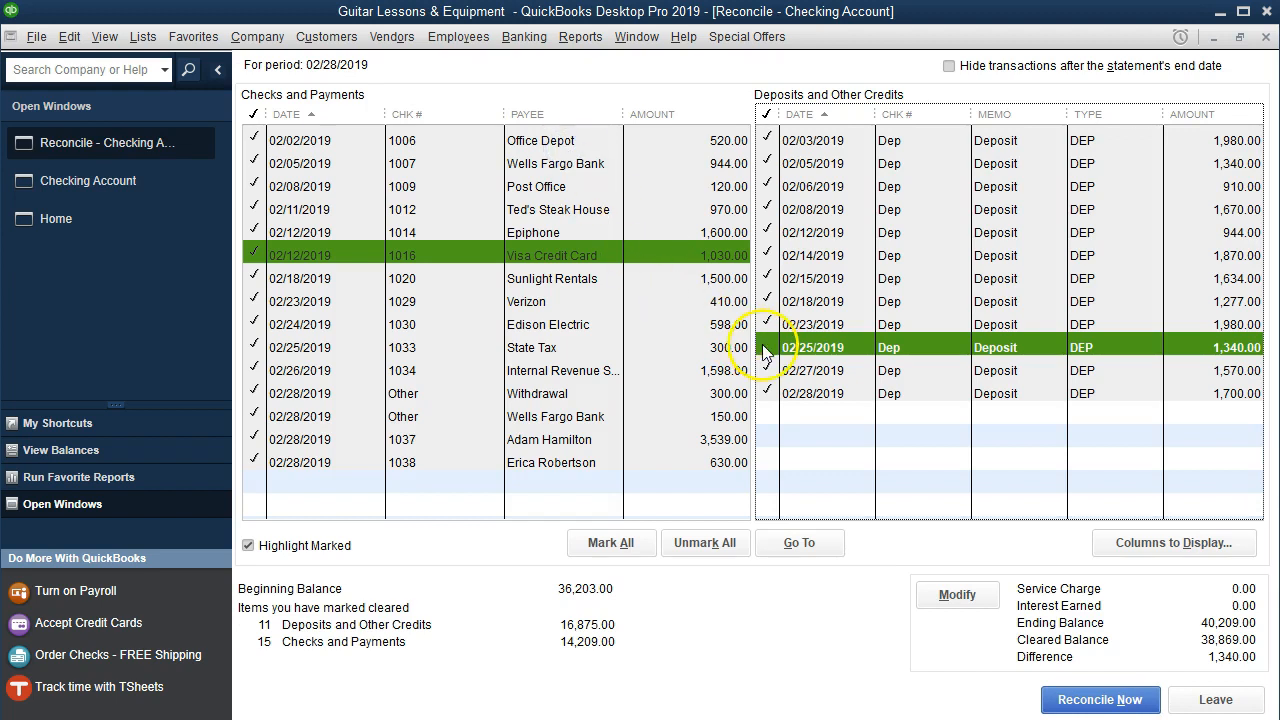
pyautogui.click(764, 347)
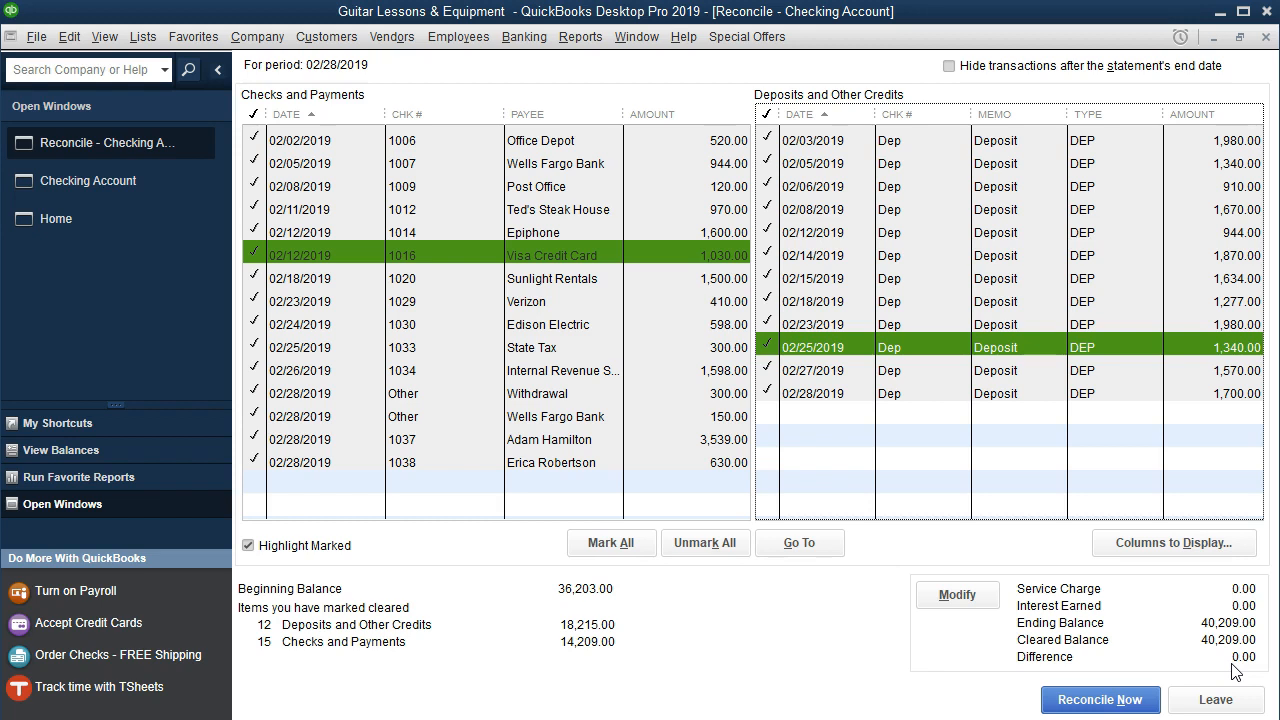
# - Reconcile the February checking account and display both Summary and Detail reports
pyautogui.click(1100, 700)
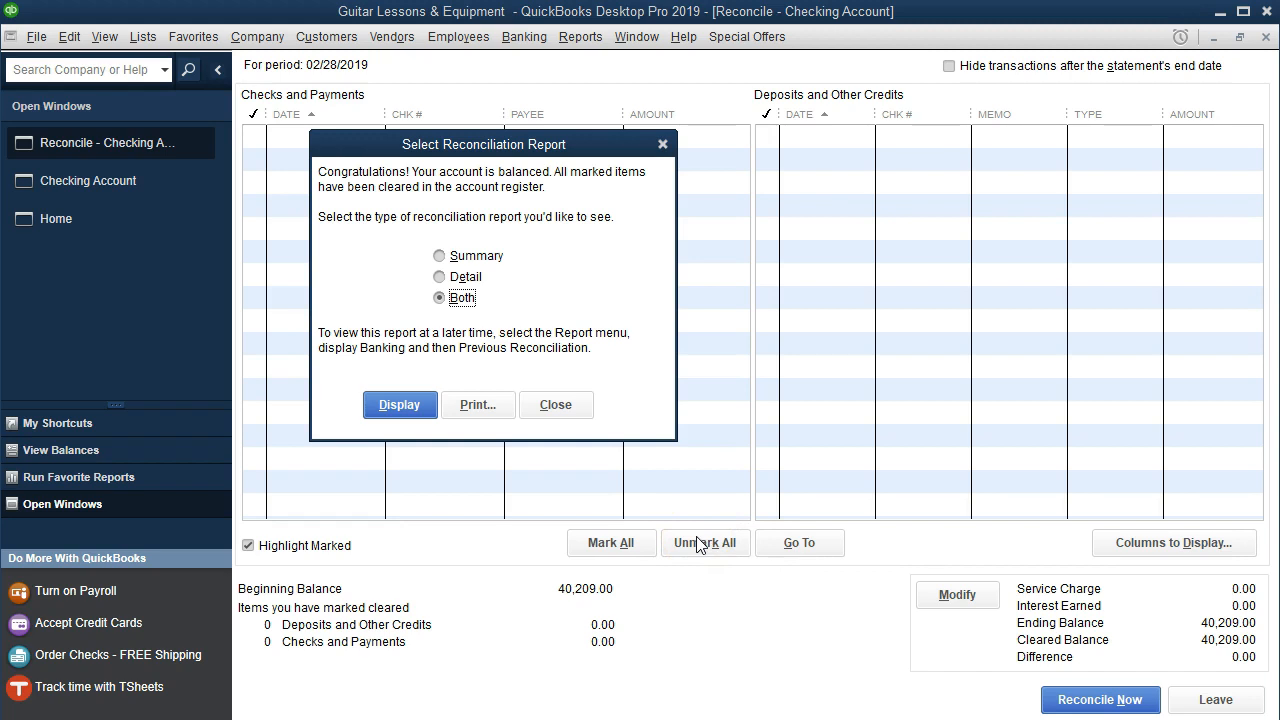
pyautogui.click(376, 406)
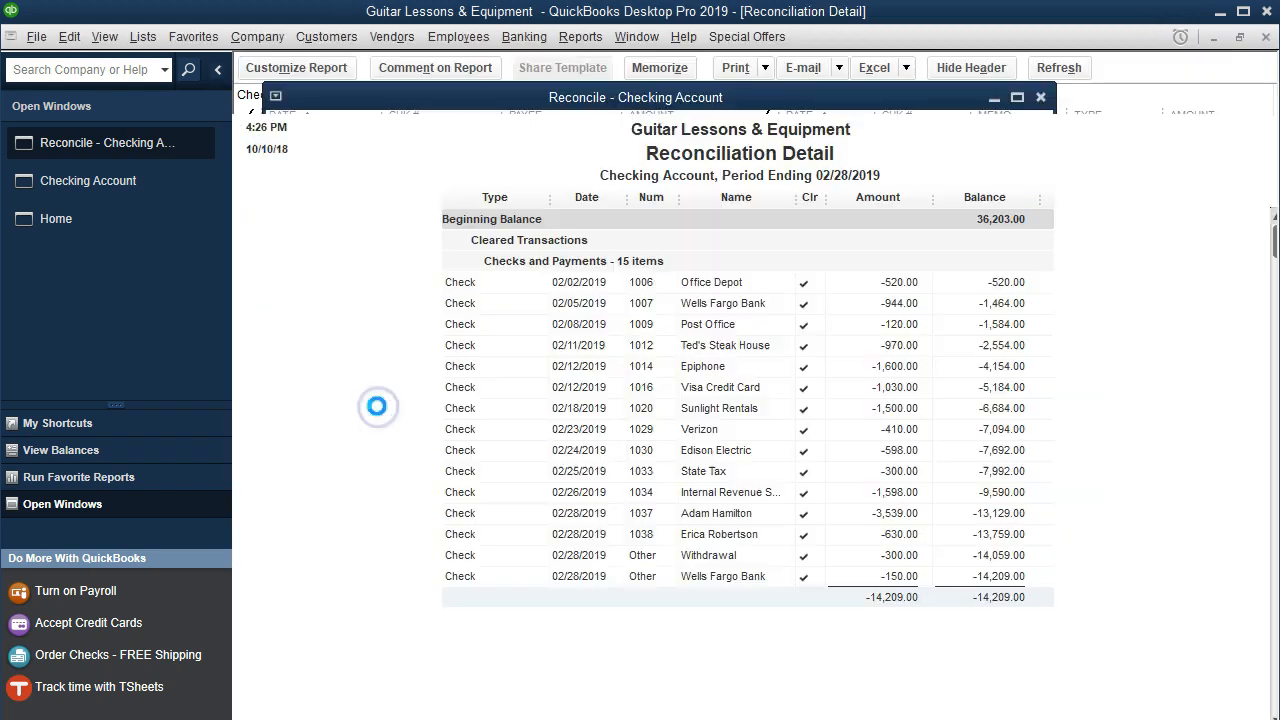
# - Dismiss the report notice to view the Summary showing 40,209.00 cleared and ending balance
pyautogui.click(668, 422)
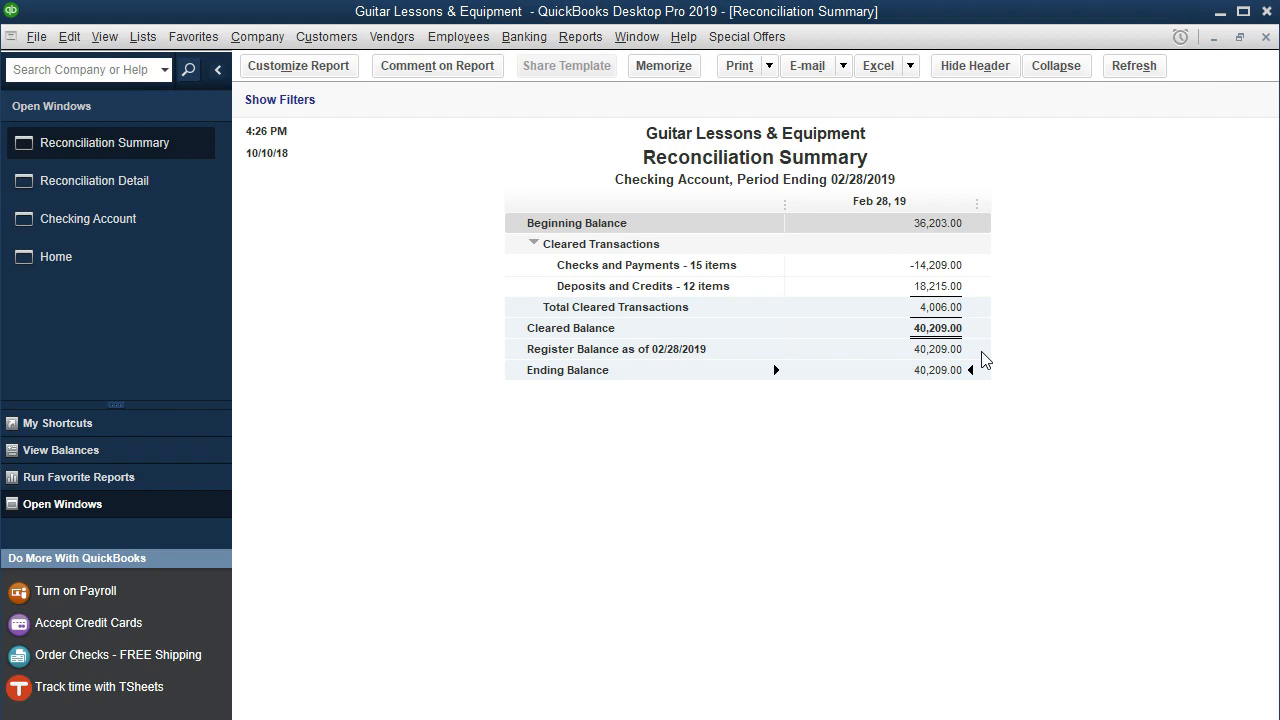
# - Close the Reconciliation Summary and scroll the Detail report to its 40,209.00 ending balance
pyautogui.click(978, 360)
pyautogui.click(1266, 36)
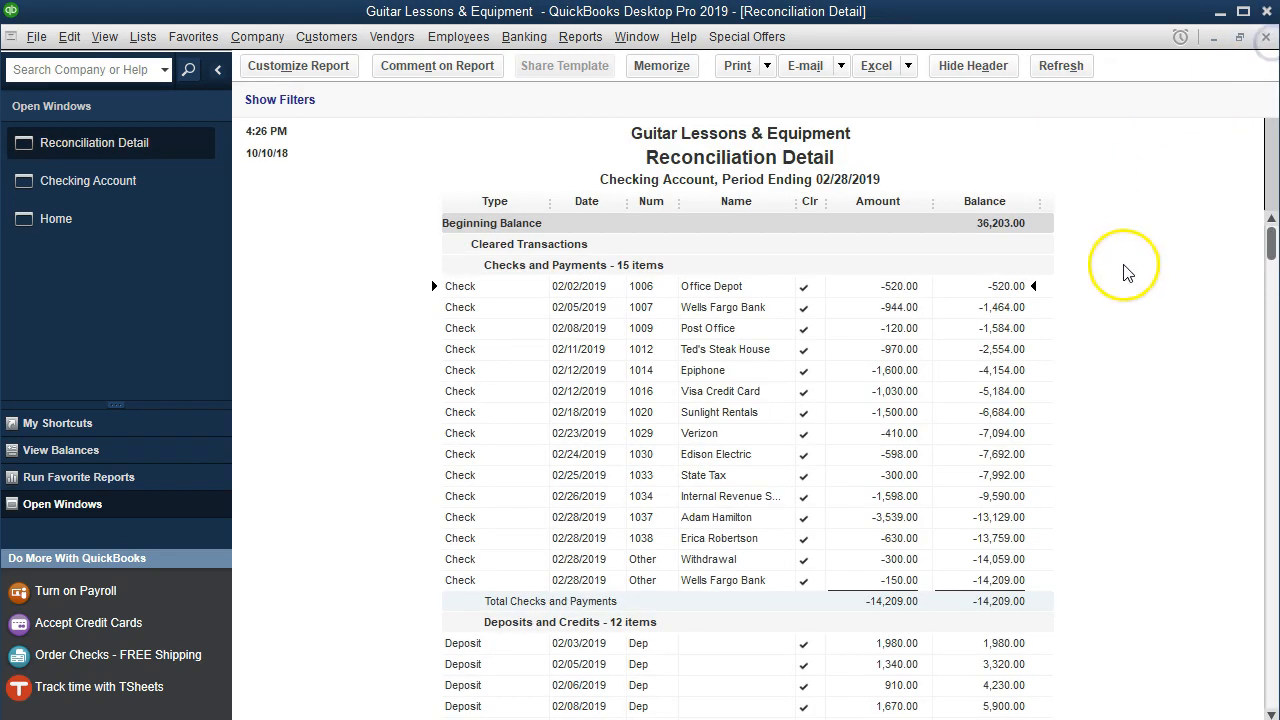
pyautogui.scroll(-3, 826, 470)
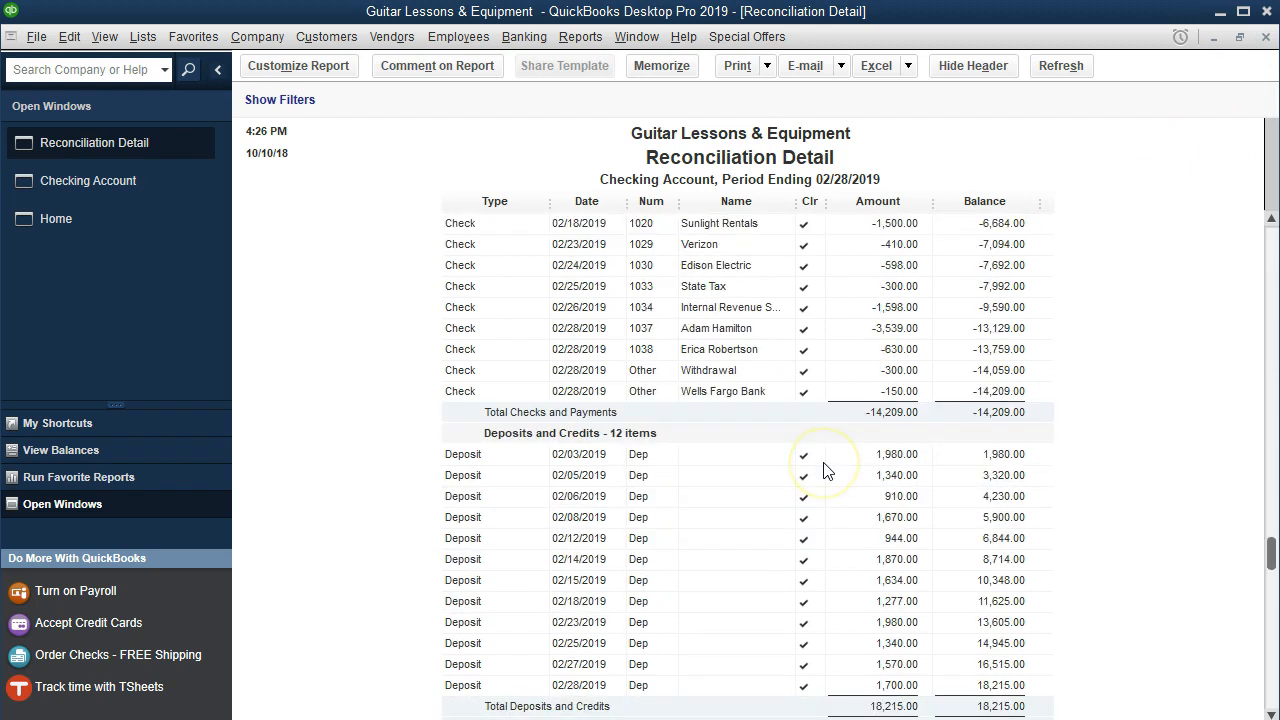
pyautogui.scroll(-2, 826, 470)
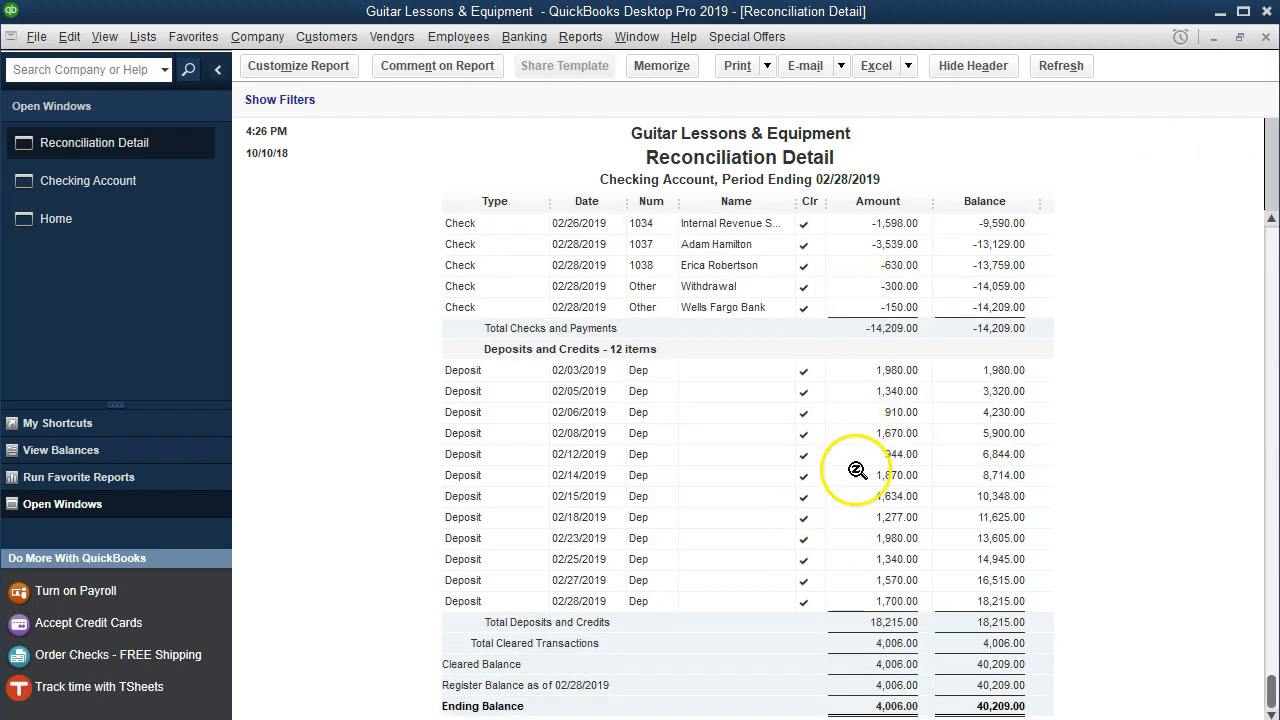